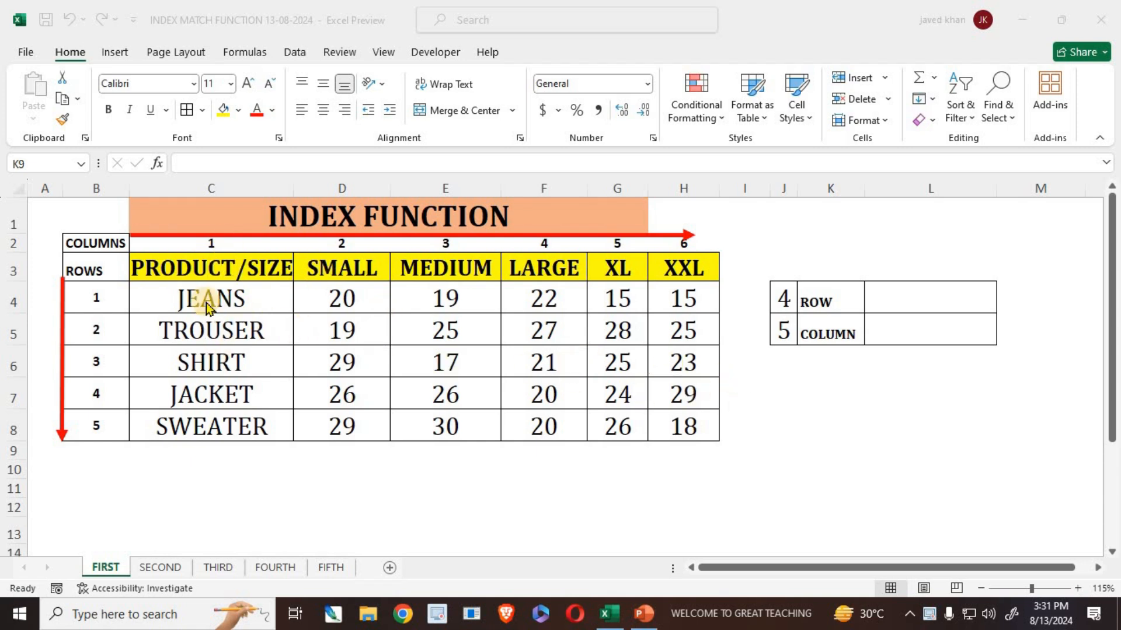
Step: Examine the product table's item rows, the SHIRT entry with its row number, and the size headers across to XL
left_click(186, 298)
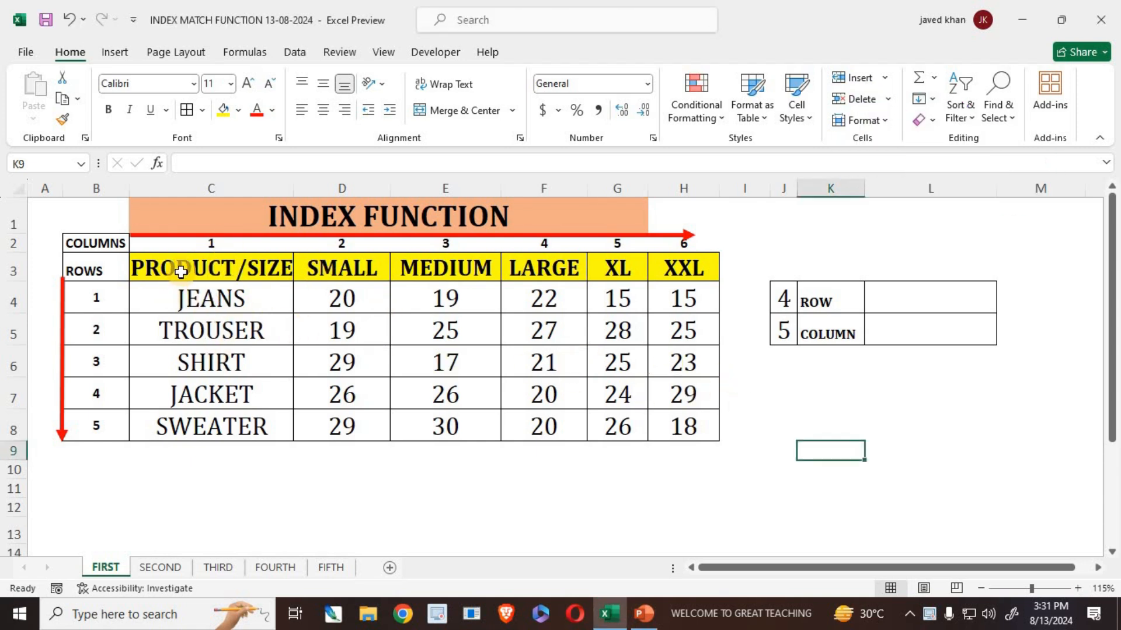
left_click_drag(190, 303, 193, 426)
left_click_drag(529, 415, 683, 426)
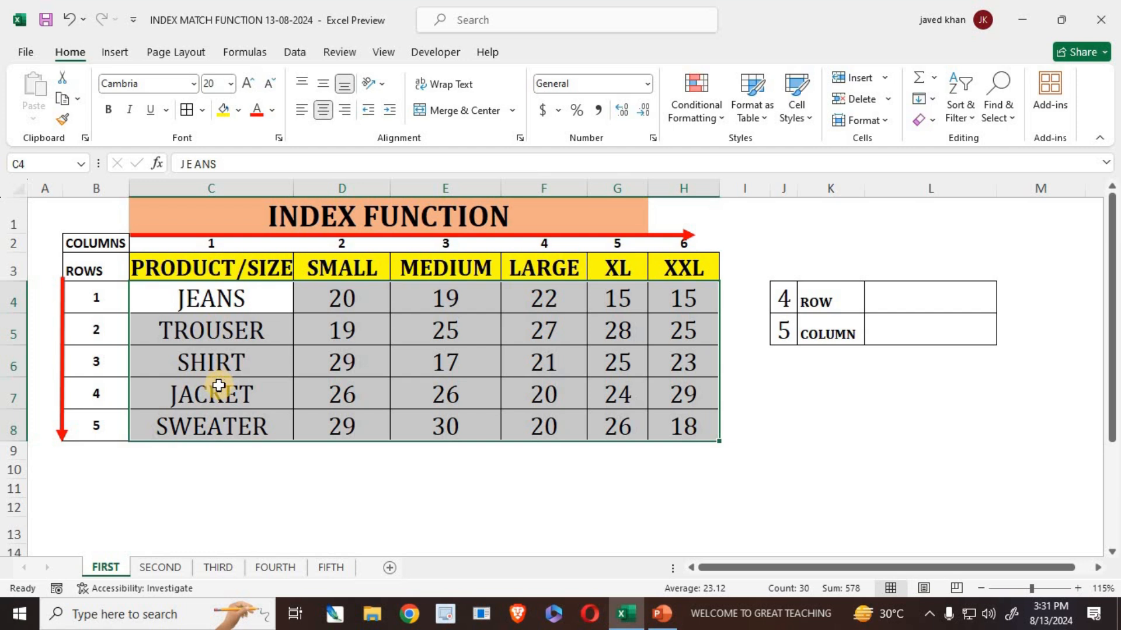
left_click(227, 364)
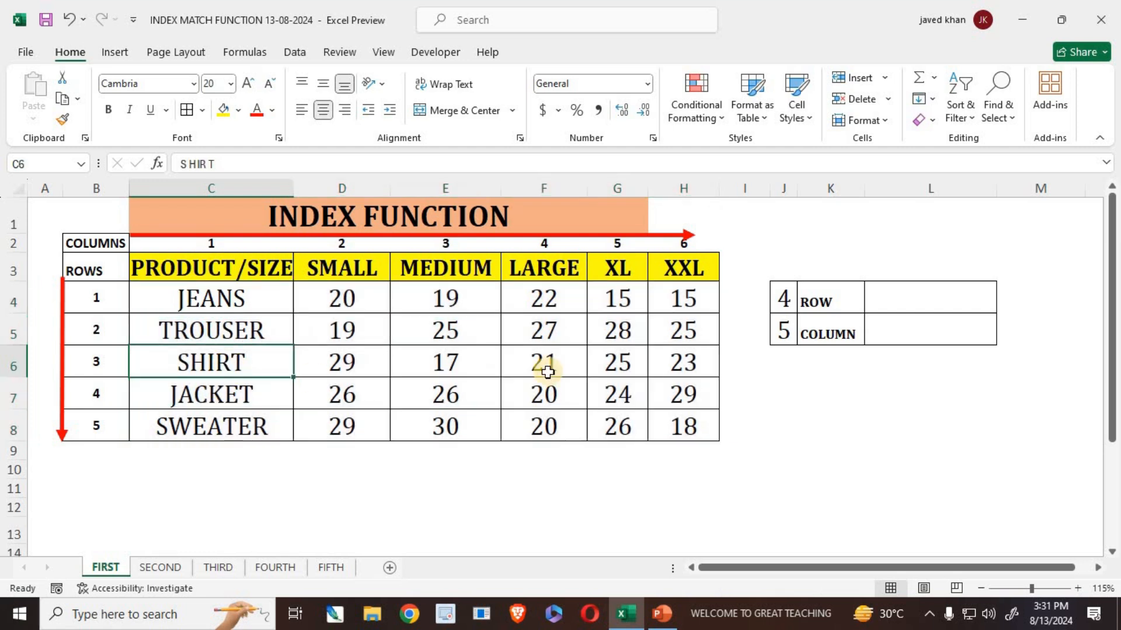
left_click(617, 268)
left_click(187, 359)
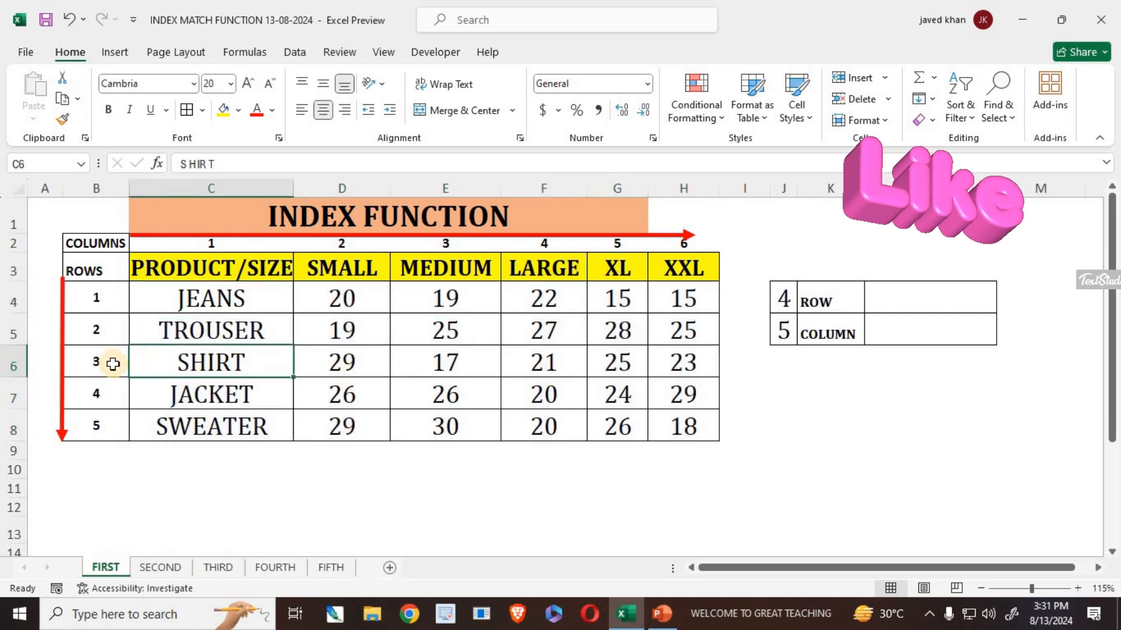
left_click(94, 359)
left_click(250, 358, "shift")
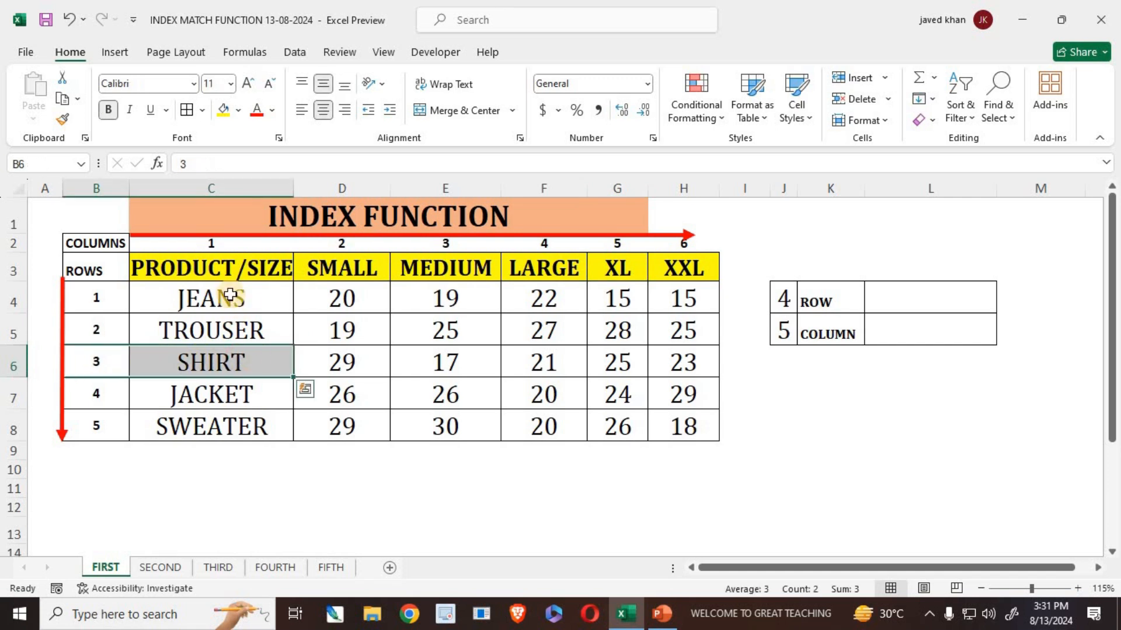
left_click_drag(228, 297, 221, 357)
left_click_drag(231, 297, 228, 362)
left_click_drag(238, 265, 231, 362)
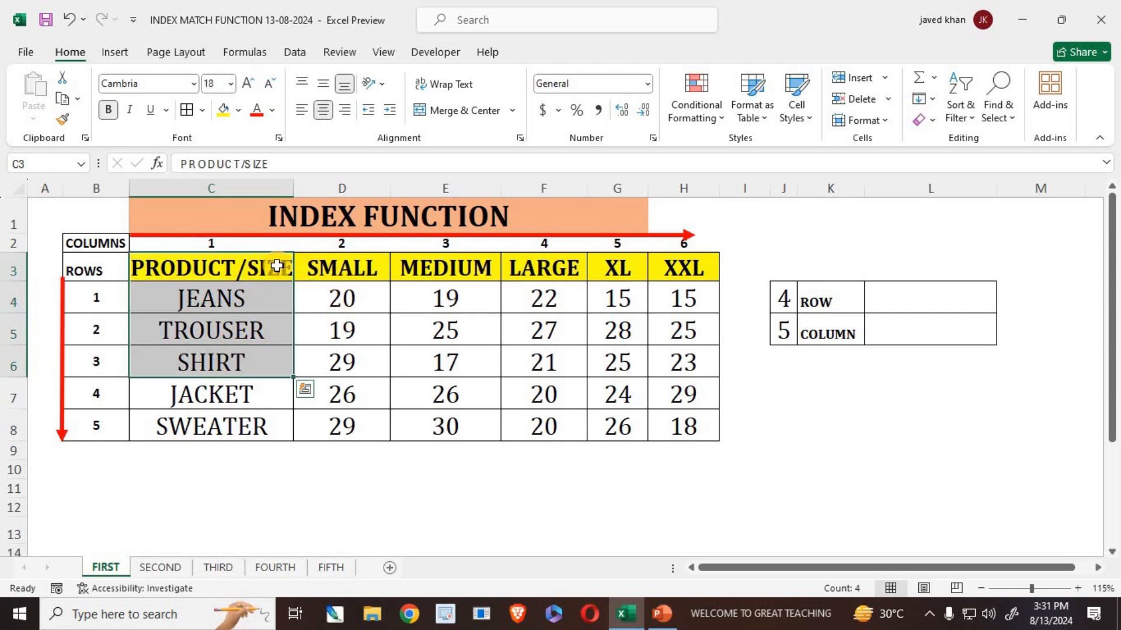
left_click_drag(215, 257, 620, 246)
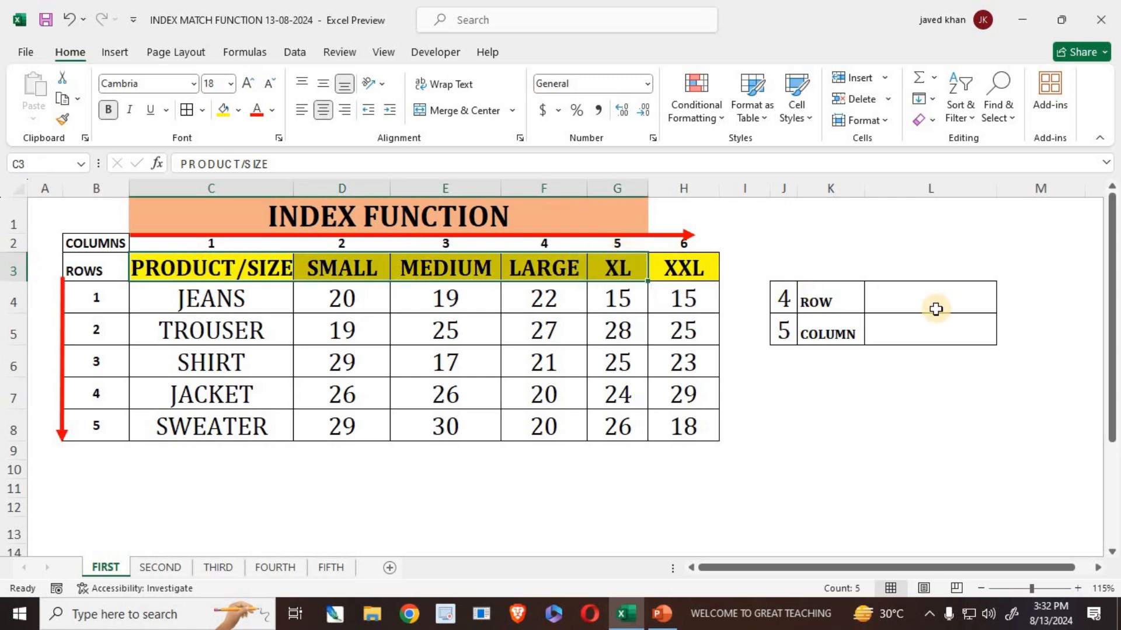
Step: Enter =INDEX(C4:C8,3) in L4 to return the third product from the product column
left_click(907, 306)
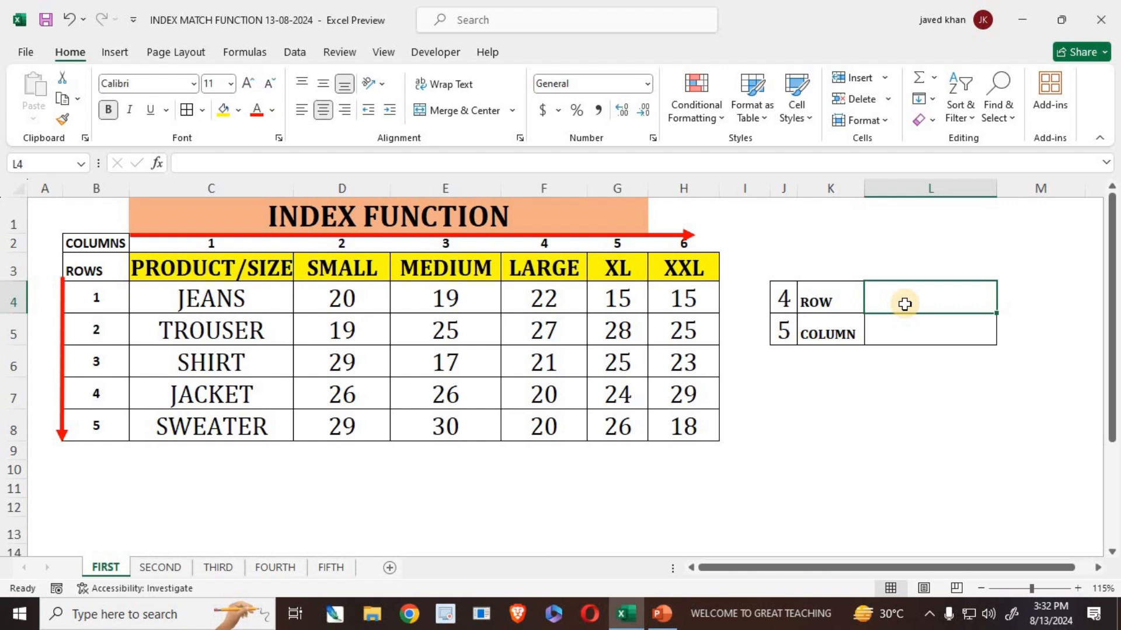
type("=I")
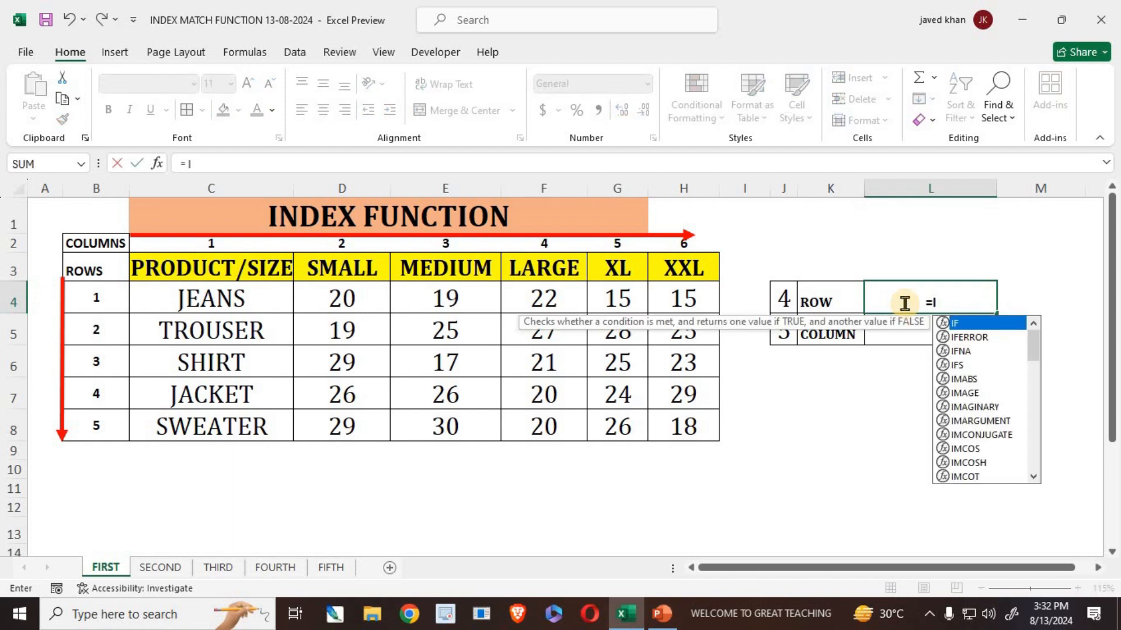
type("NDEX(")
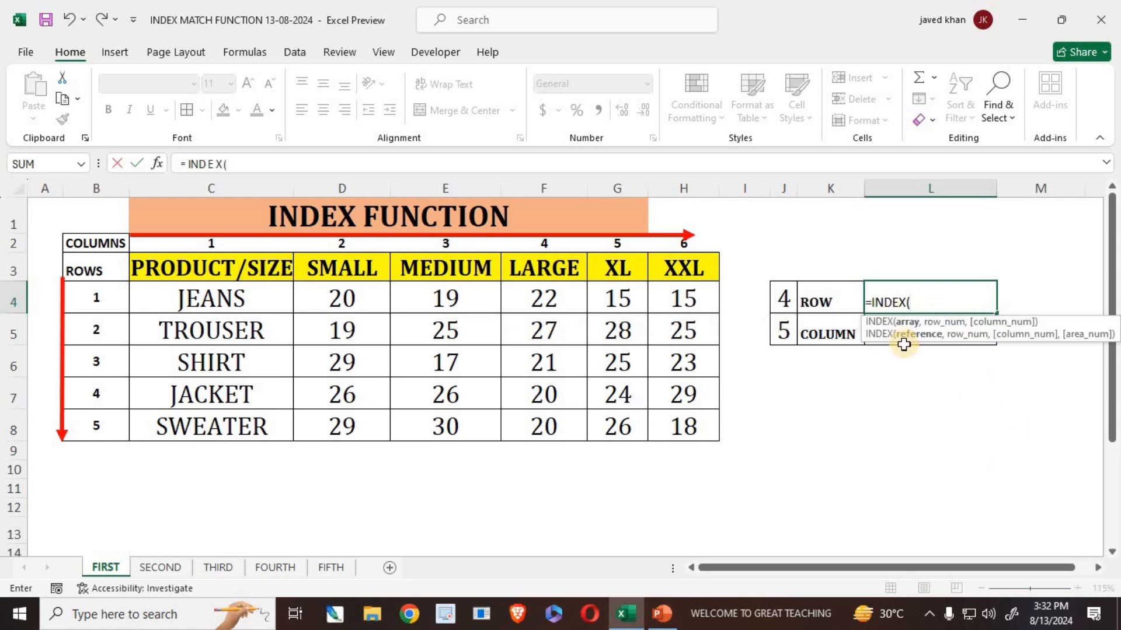
left_click_drag(183, 293, 264, 425)
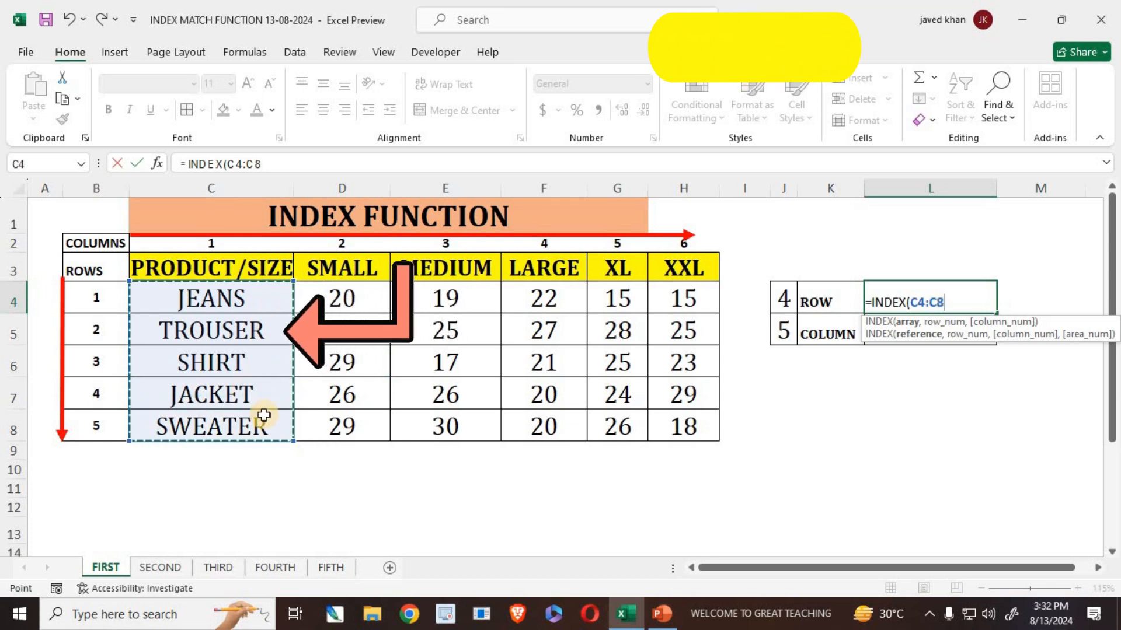
type(",")
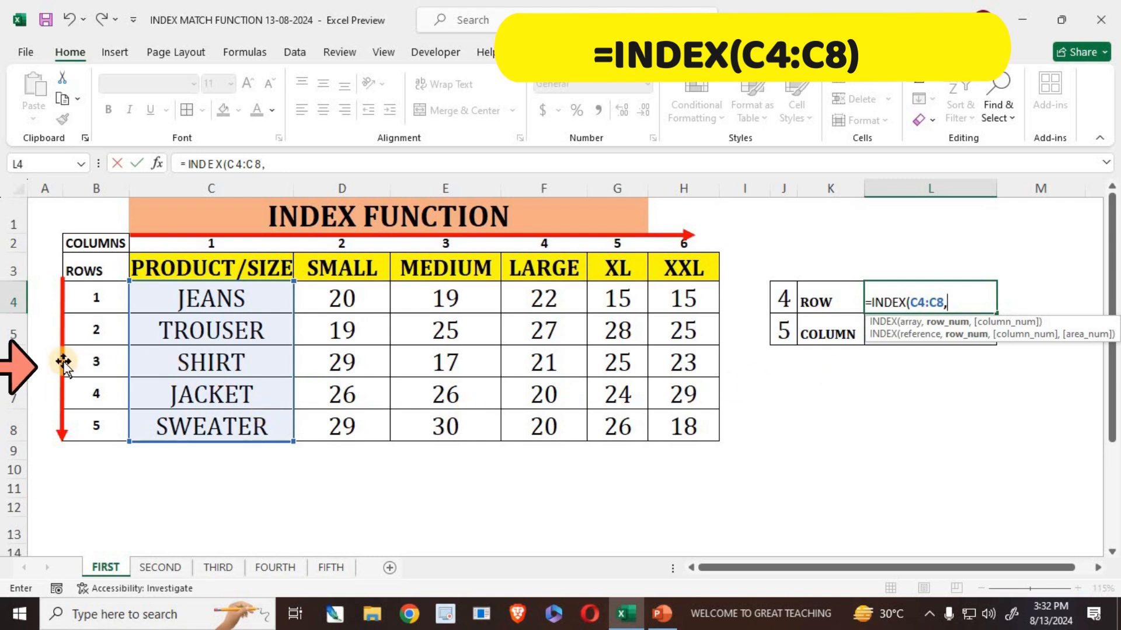
type("3")
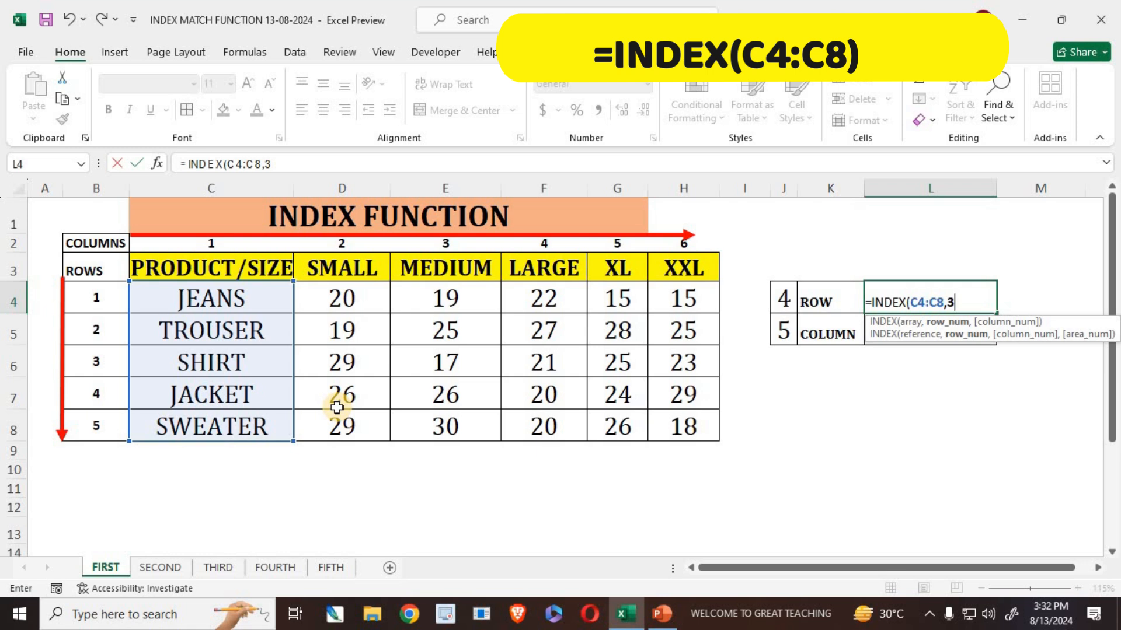
type(")")
key("Return")
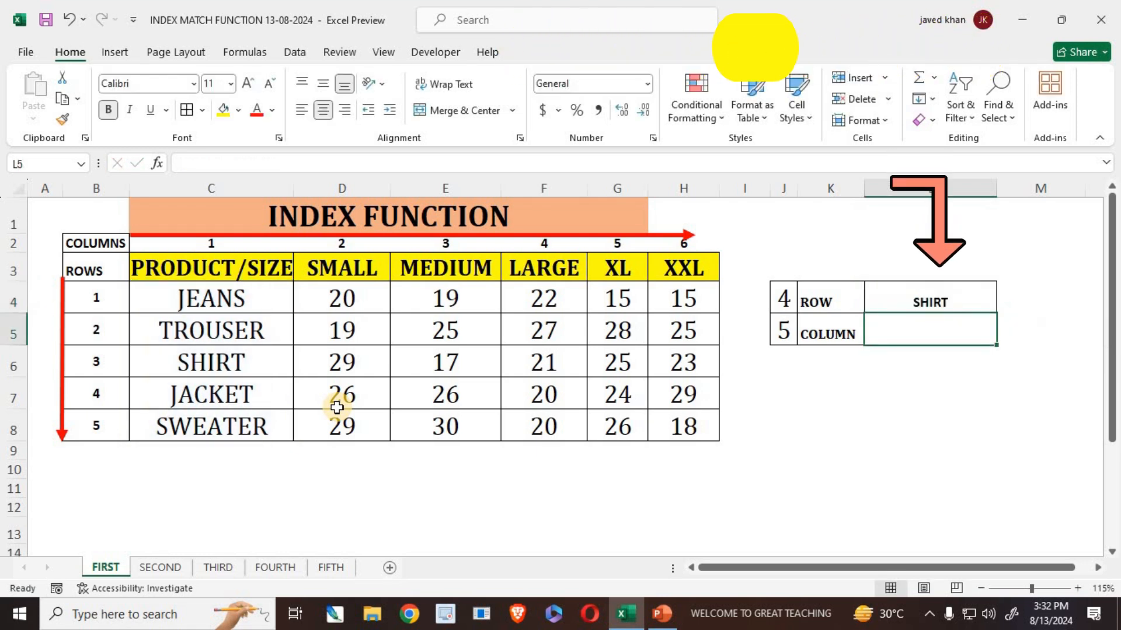
Step: Set the number beside the ROW label in J4 to 3, matching SHIRT's position in the product list
left_click(243, 267)
left_click_drag(233, 356, 226, 407)
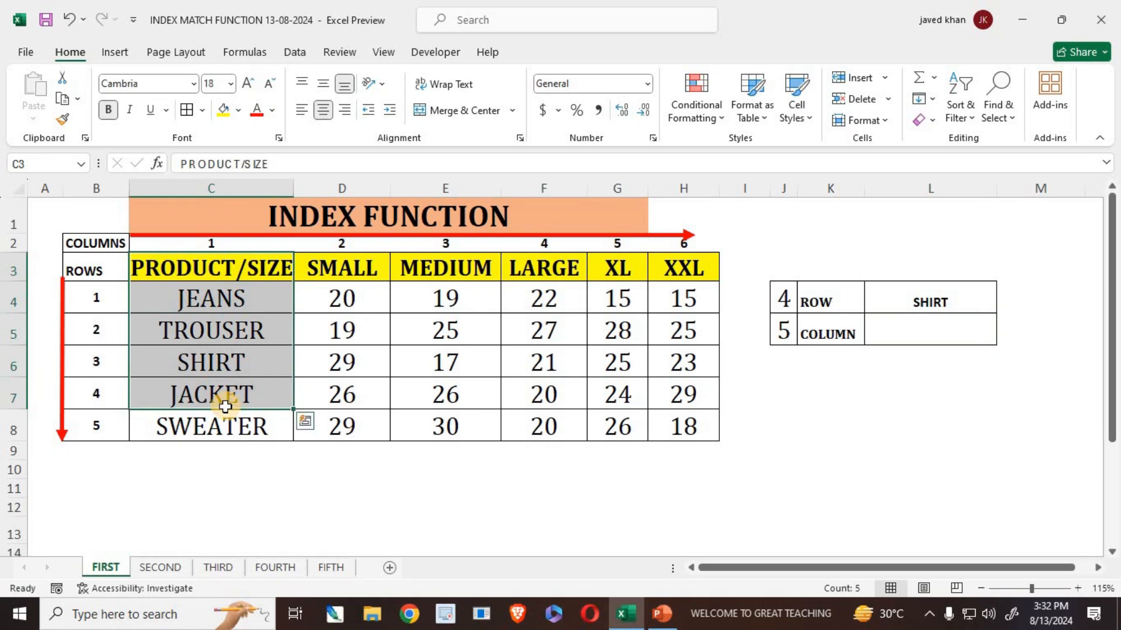
left_click_drag(220, 292, 219, 358)
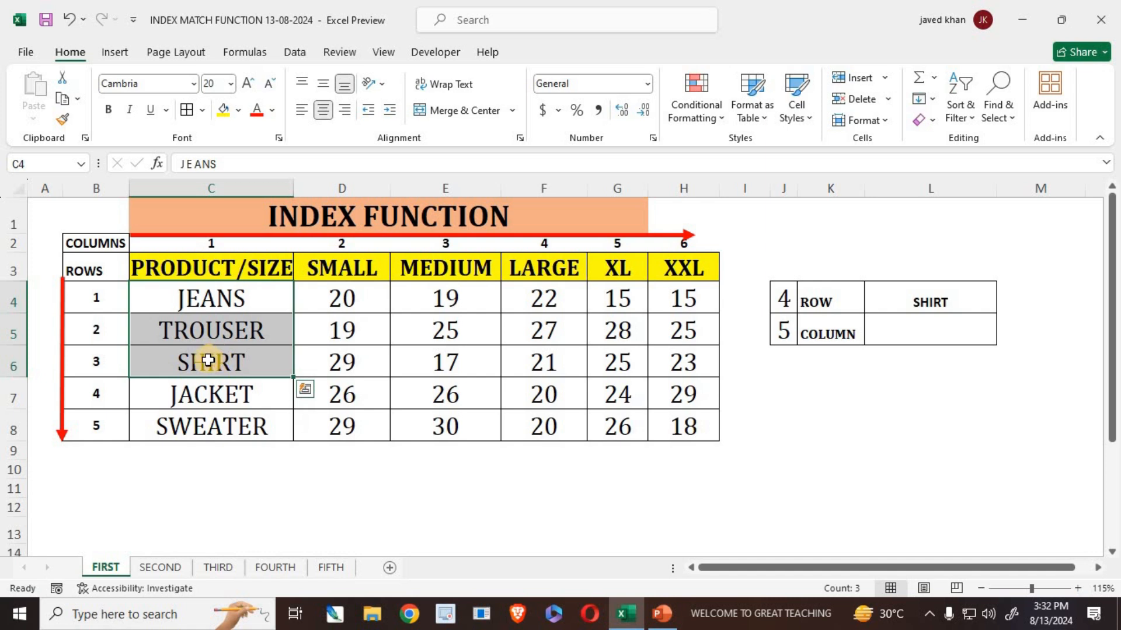
left_click_drag(105, 293, 252, 365)
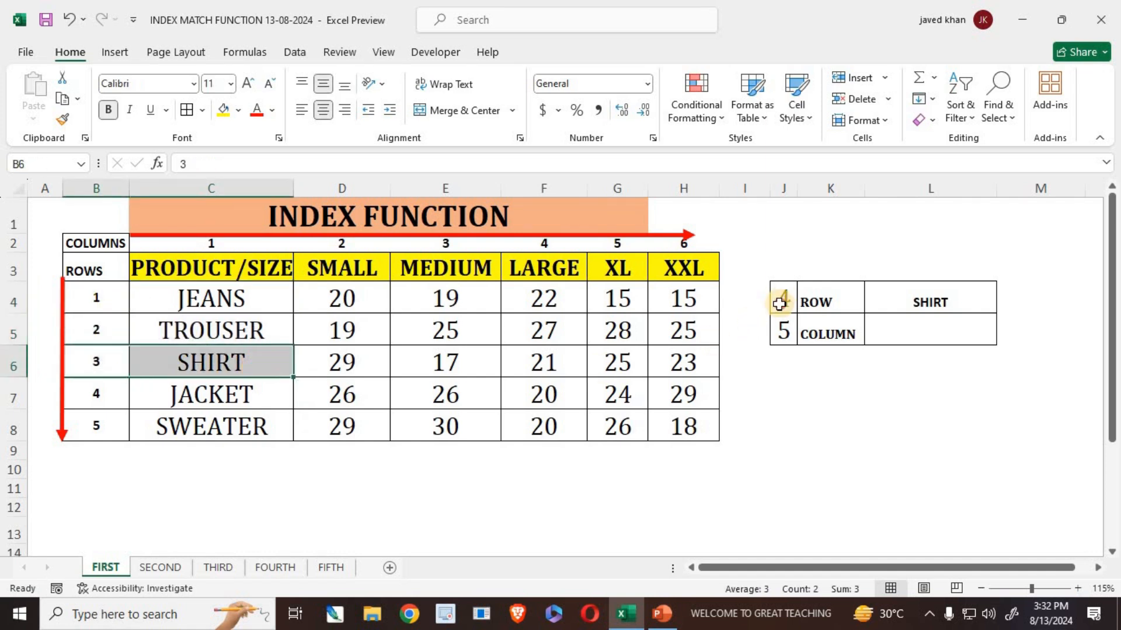
left_click(780, 303)
type("3")
left_click(772, 363)
left_click(908, 300)
left_click_drag(213, 295, 201, 386)
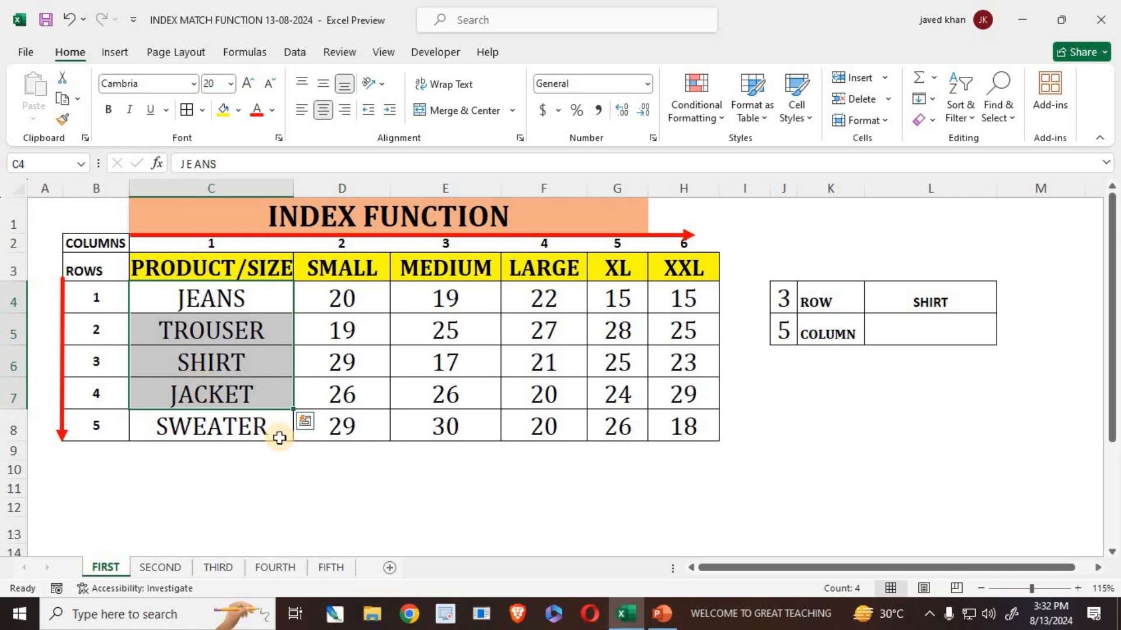
Step: Enter =INDEX(C3:H3,5) in L5 to return the fifth header from the size row
left_click(783, 335)
left_click(817, 331)
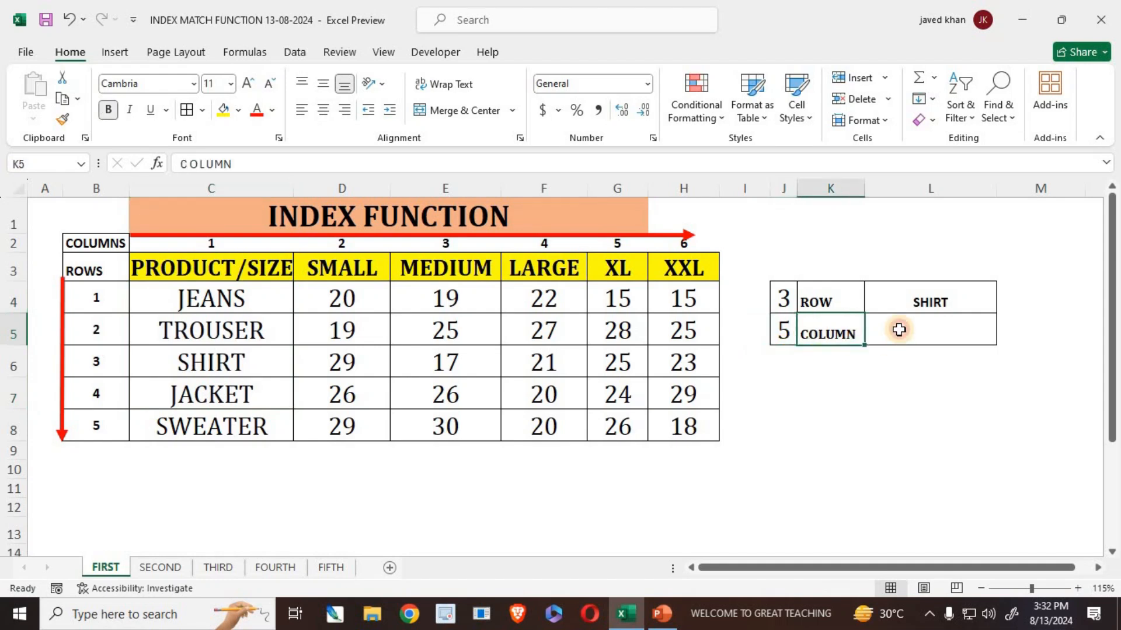
left_click(890, 340)
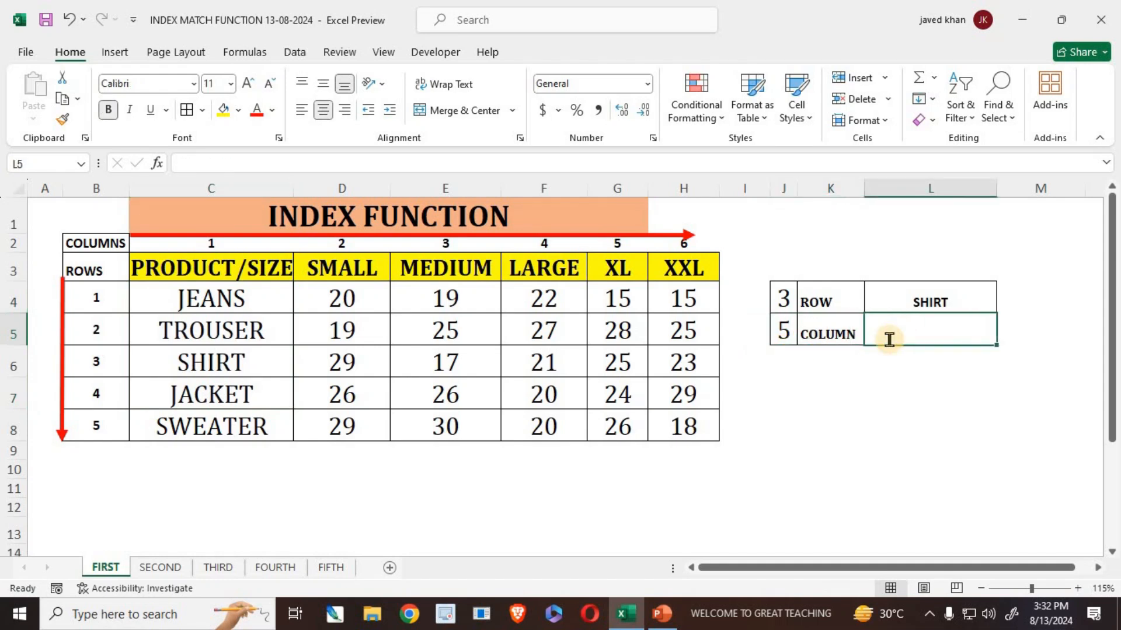
type("=INDEX(")
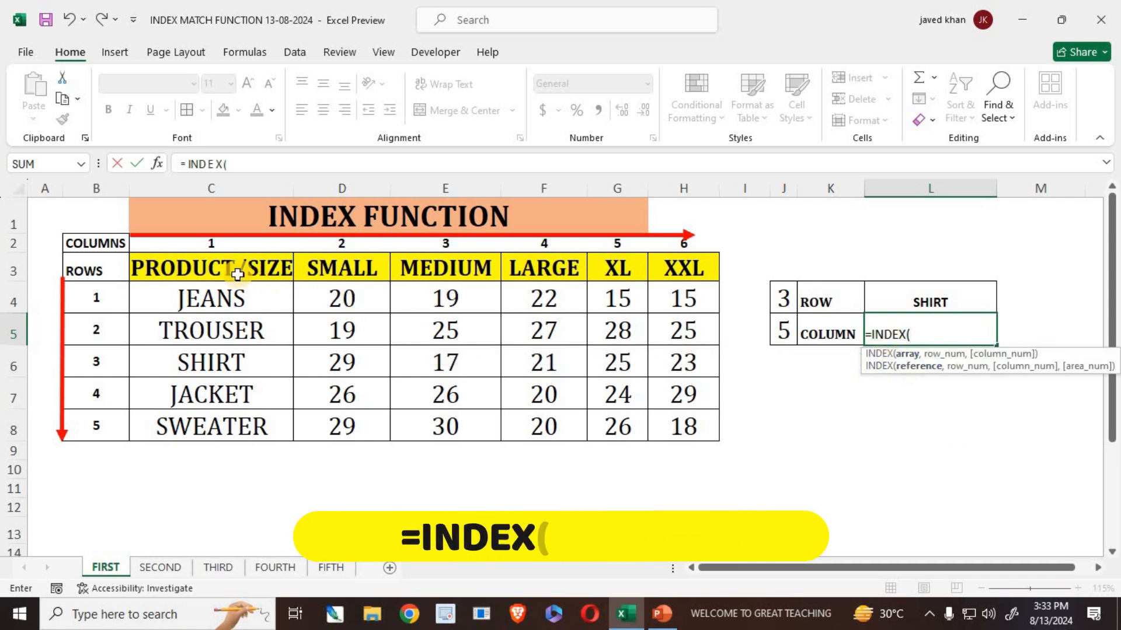
left_click_drag(198, 270, 667, 269)
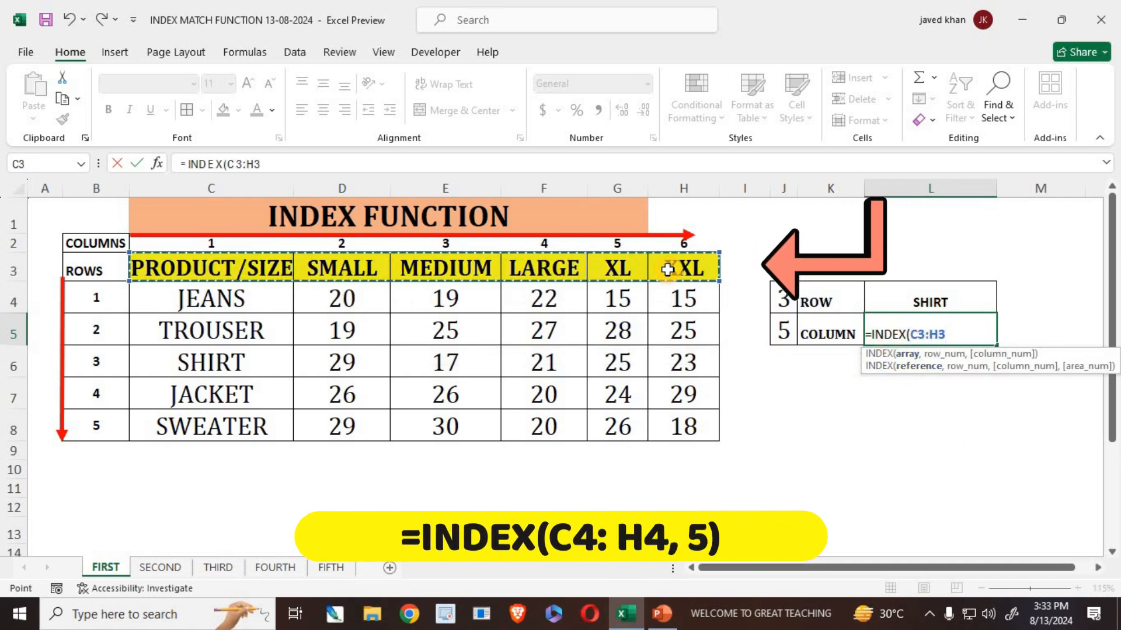
type(",")
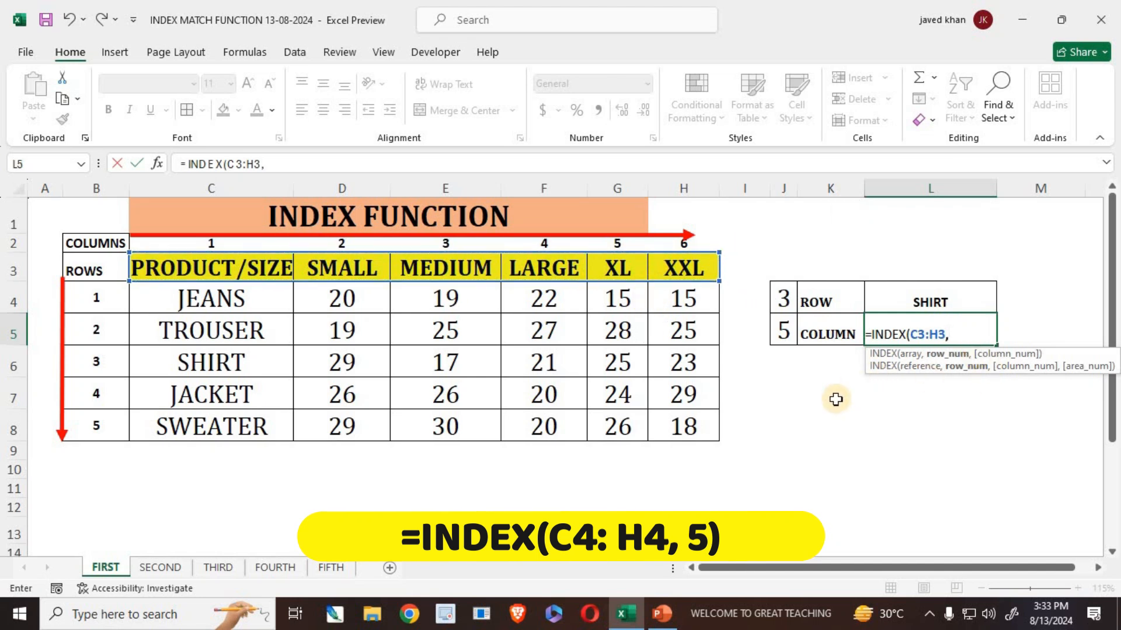
type("5)")
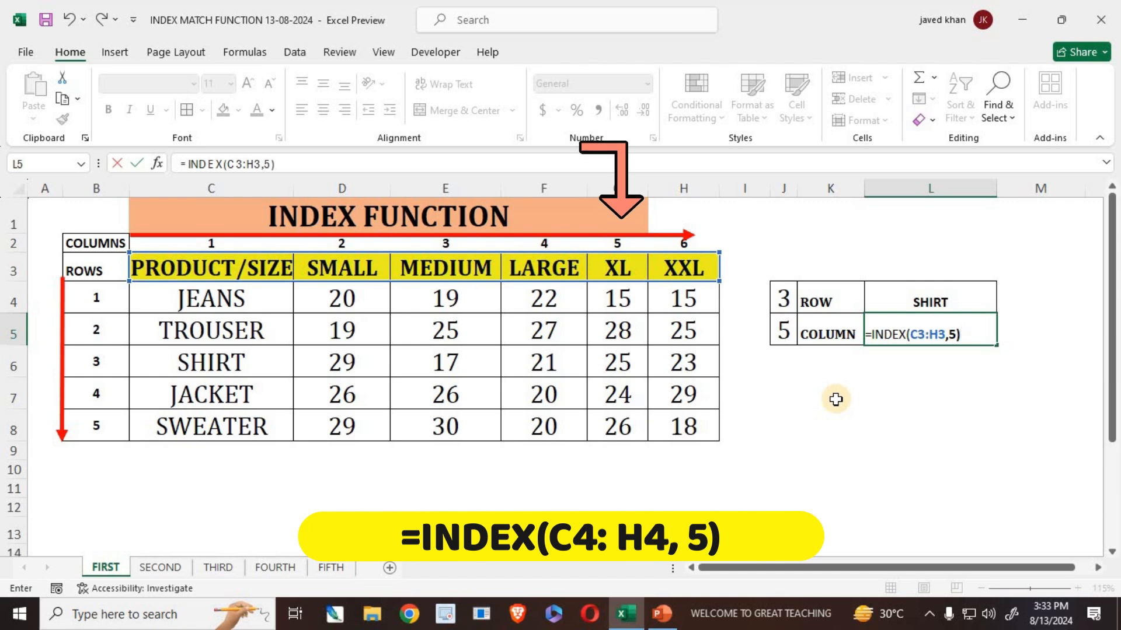
key("Return")
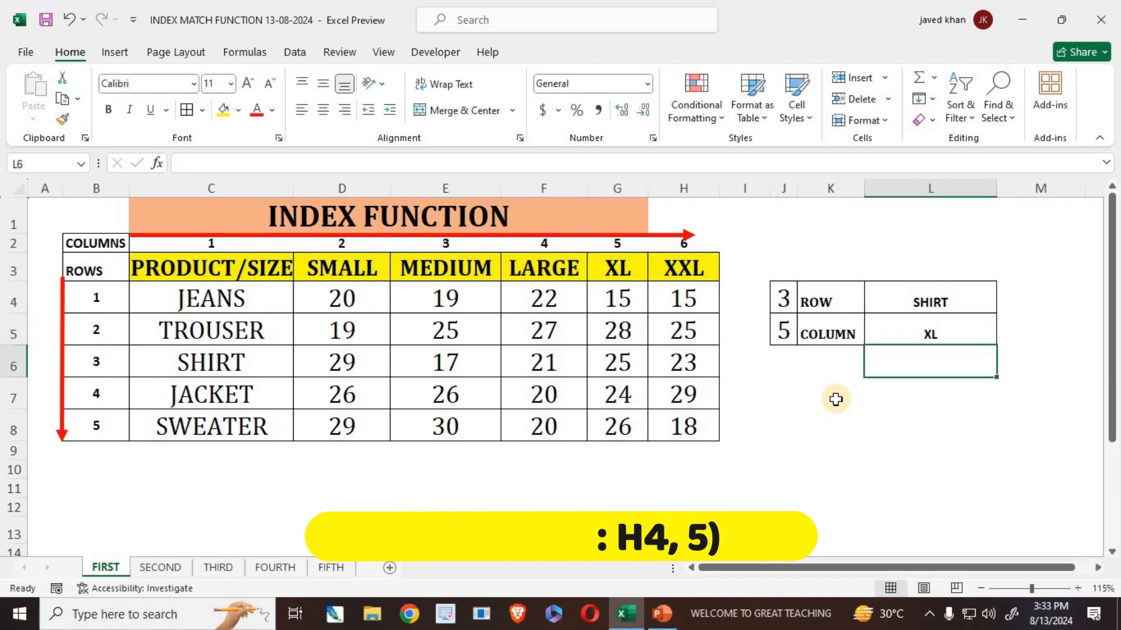
Step: Review the INDEX formulas in L4 and L5 against the product column and the XL header
left_click(615, 268)
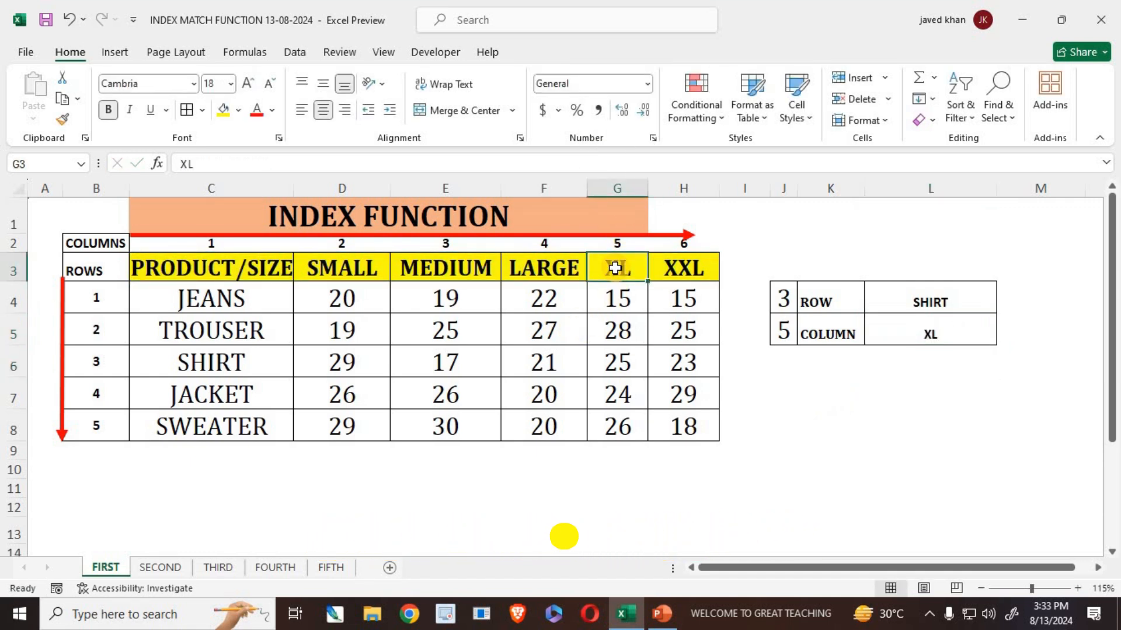
left_click(964, 296)
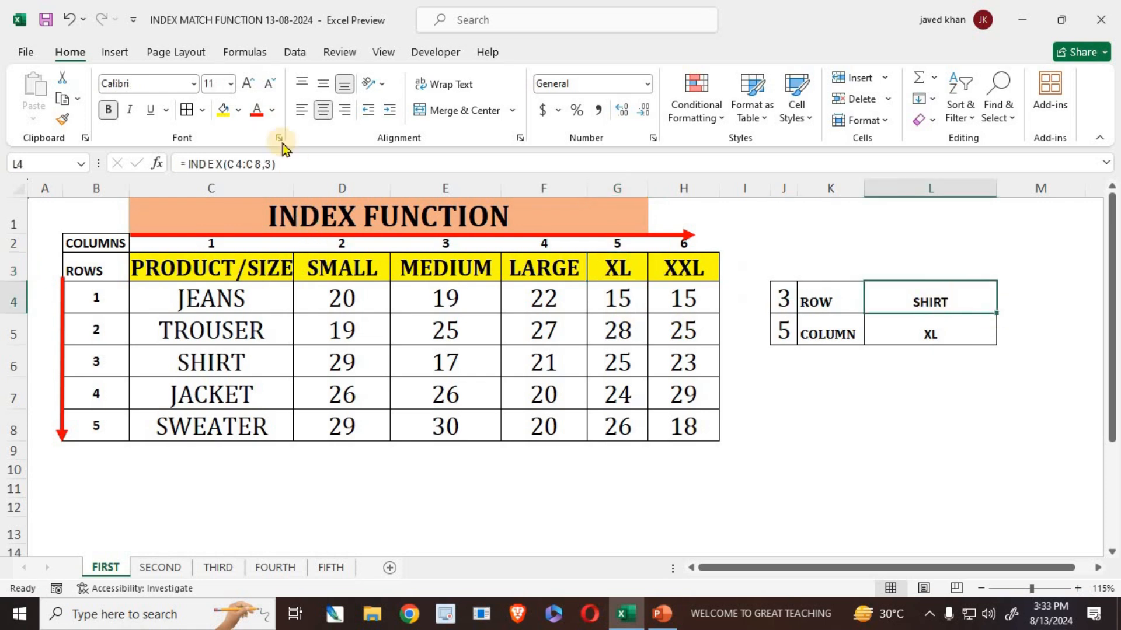
left_click(238, 296)
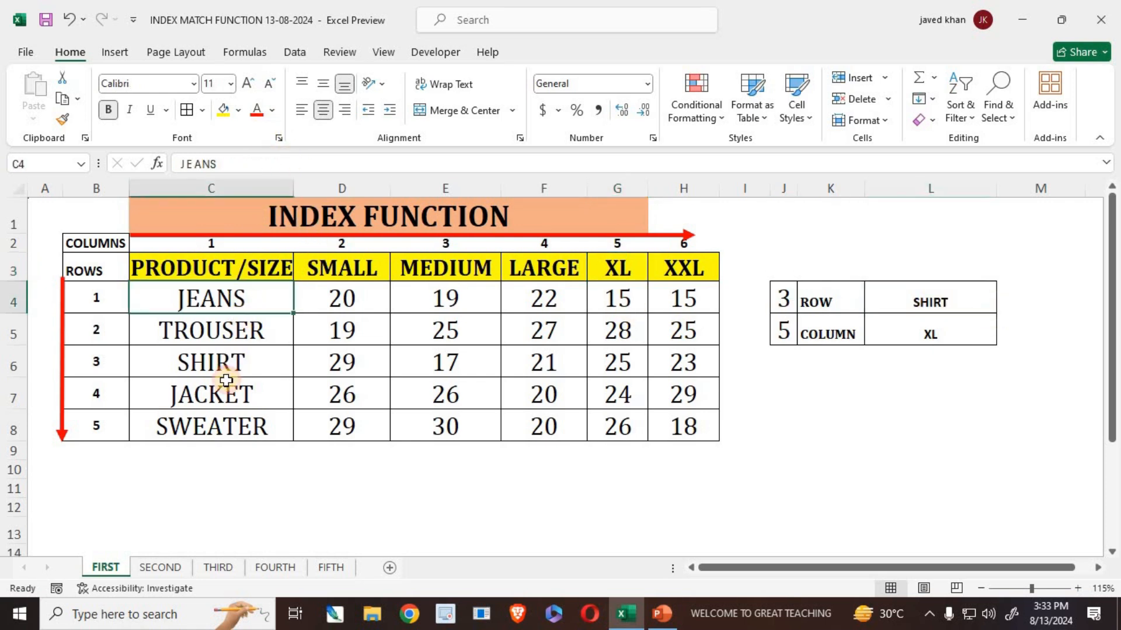
left_click_drag(227, 380, 220, 425)
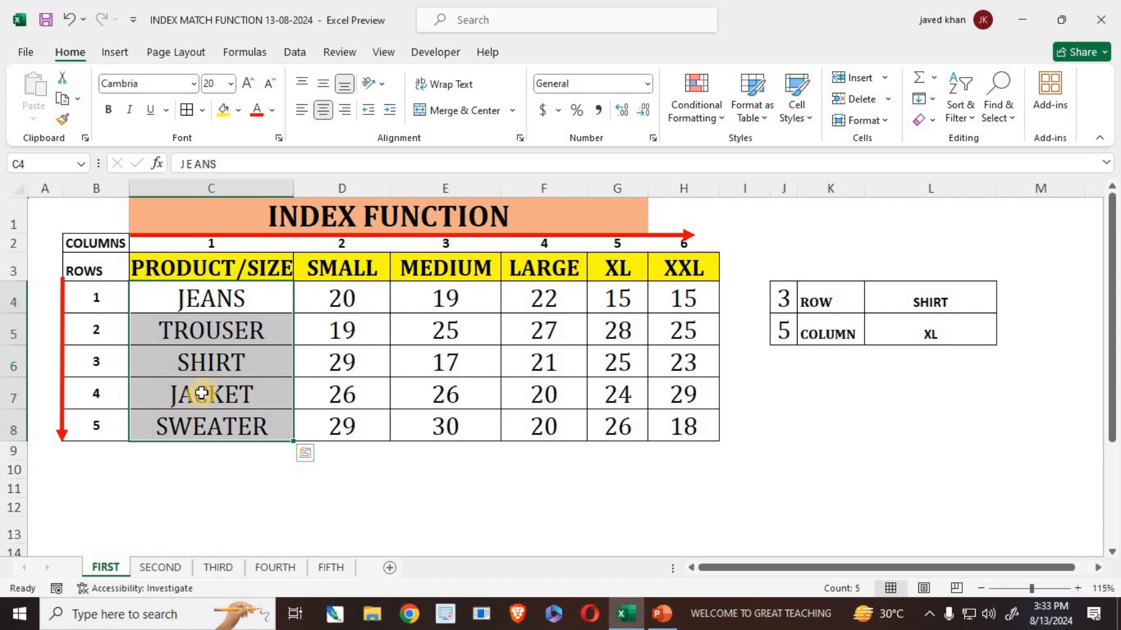
left_click(945, 299)
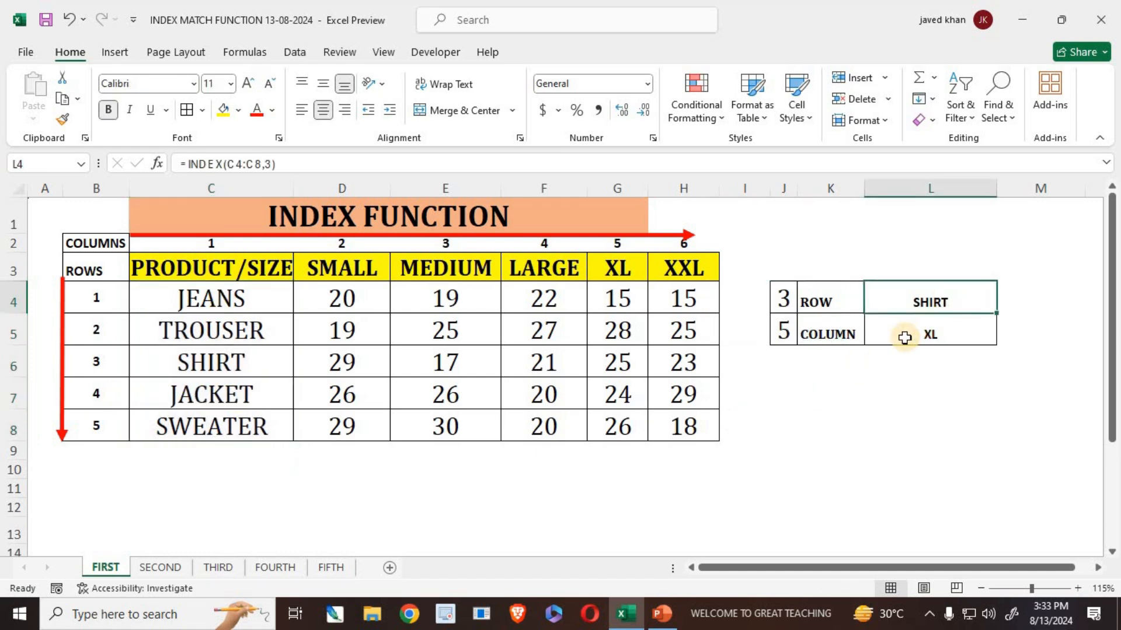
left_click(927, 334)
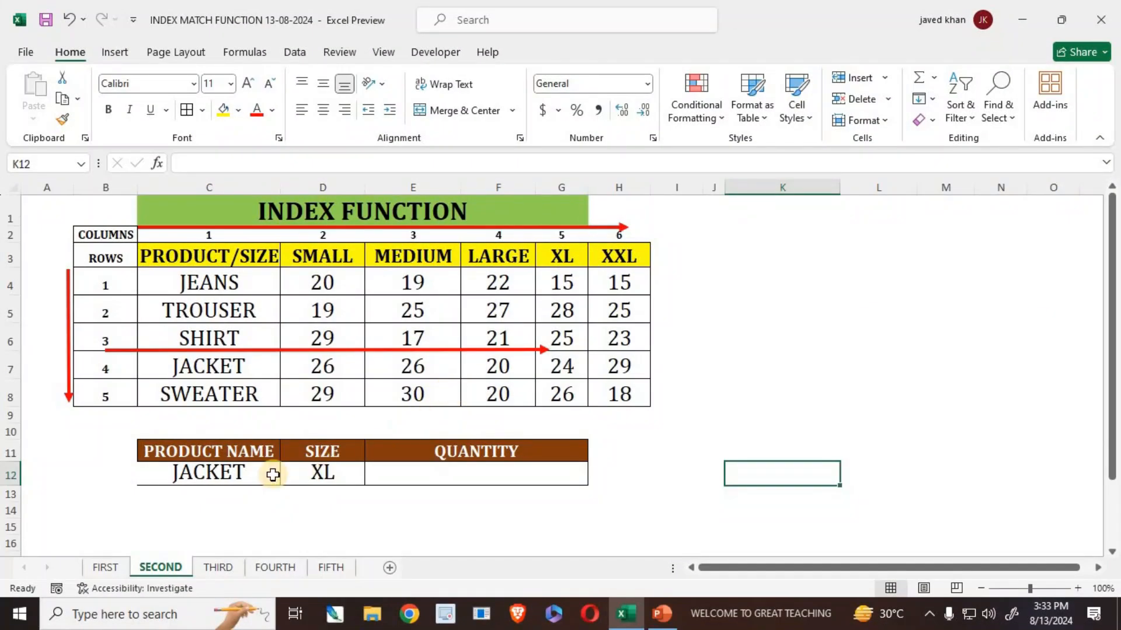
Step: Examine the JACKET product name, the XL size and the empty QUANTITY cell in the row 12 lookup table
left_click(221, 470)
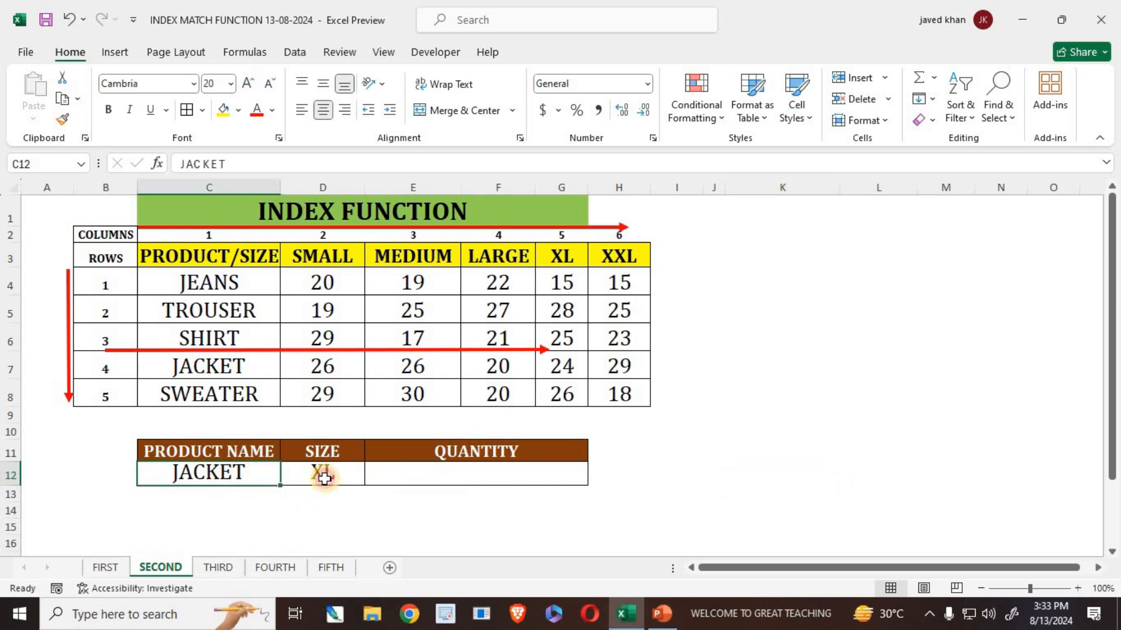
left_click(325, 478)
left_click(454, 476)
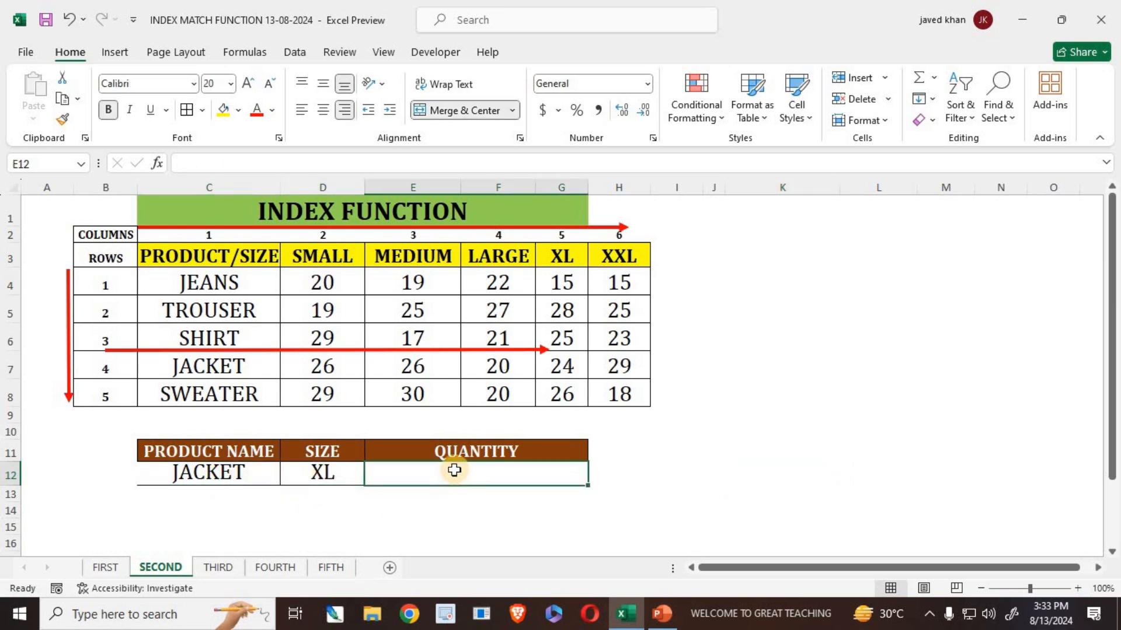
left_click(245, 476)
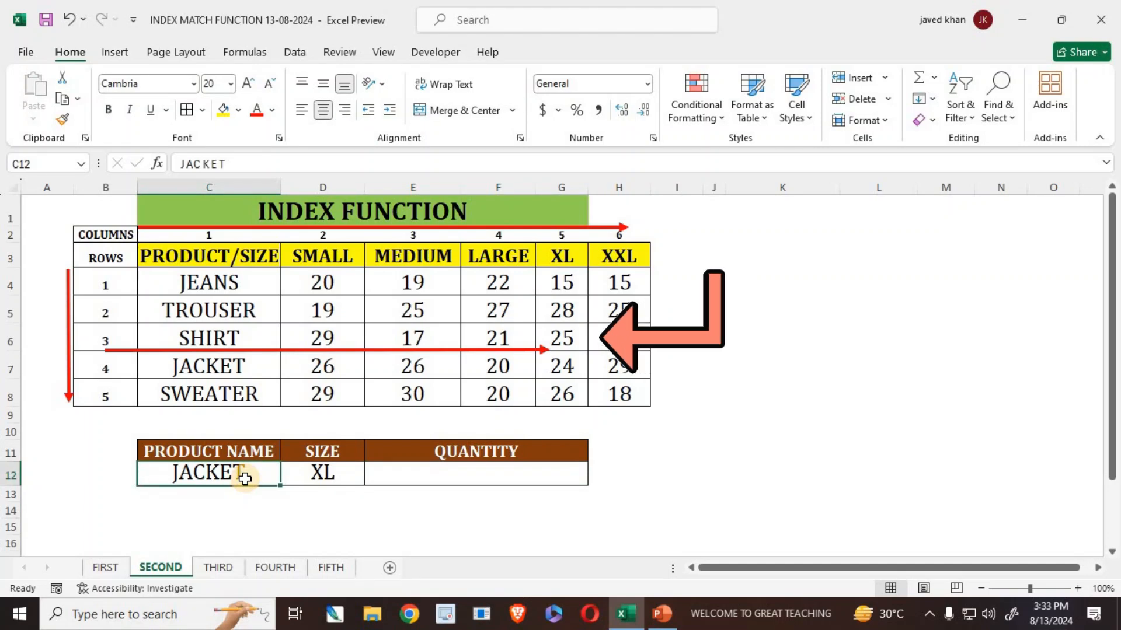
left_click(321, 473)
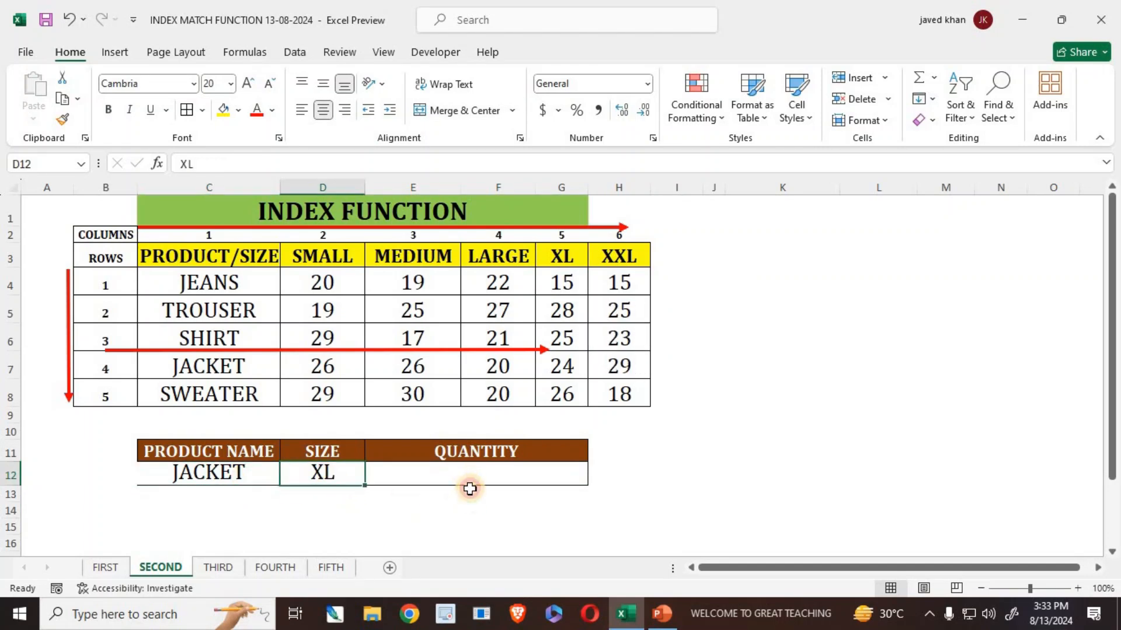
left_click(467, 487)
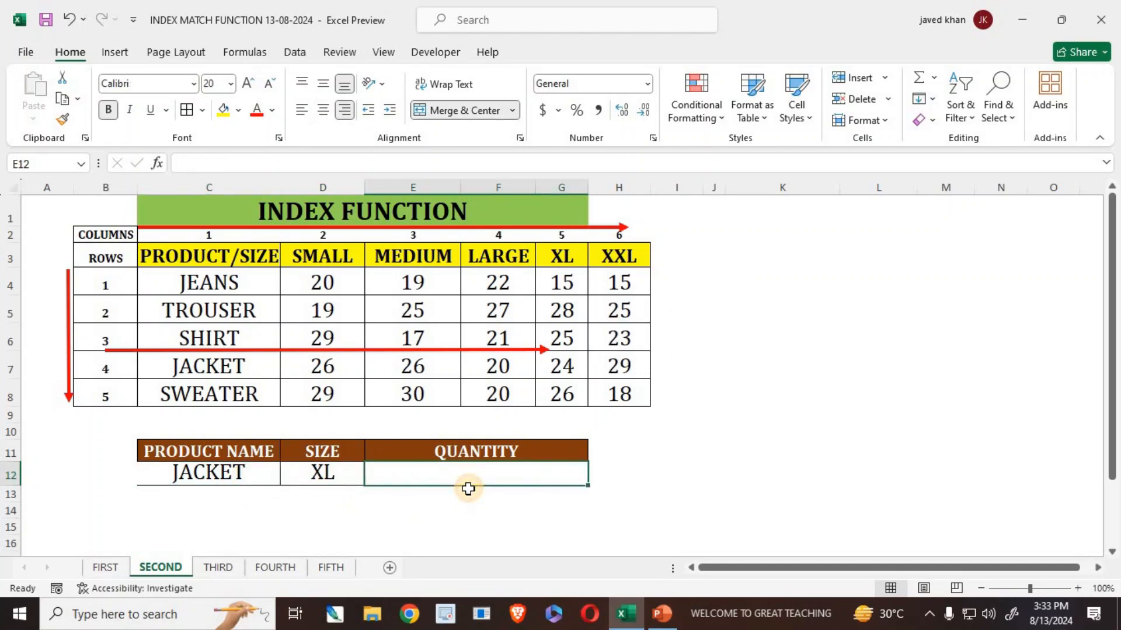
left_click(253, 474)
left_click(347, 483)
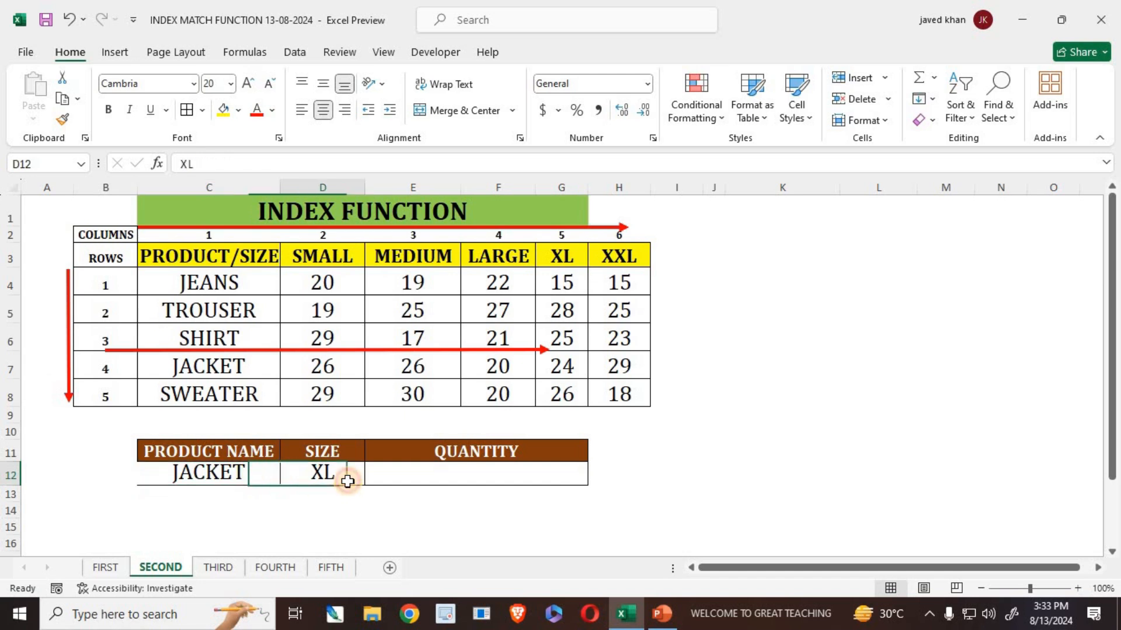
Step: Enter =INDEX(C3:H8,5,5) in the QUANTITY cell E12 to return the JACKET quantity in size XL
left_click(465, 478)
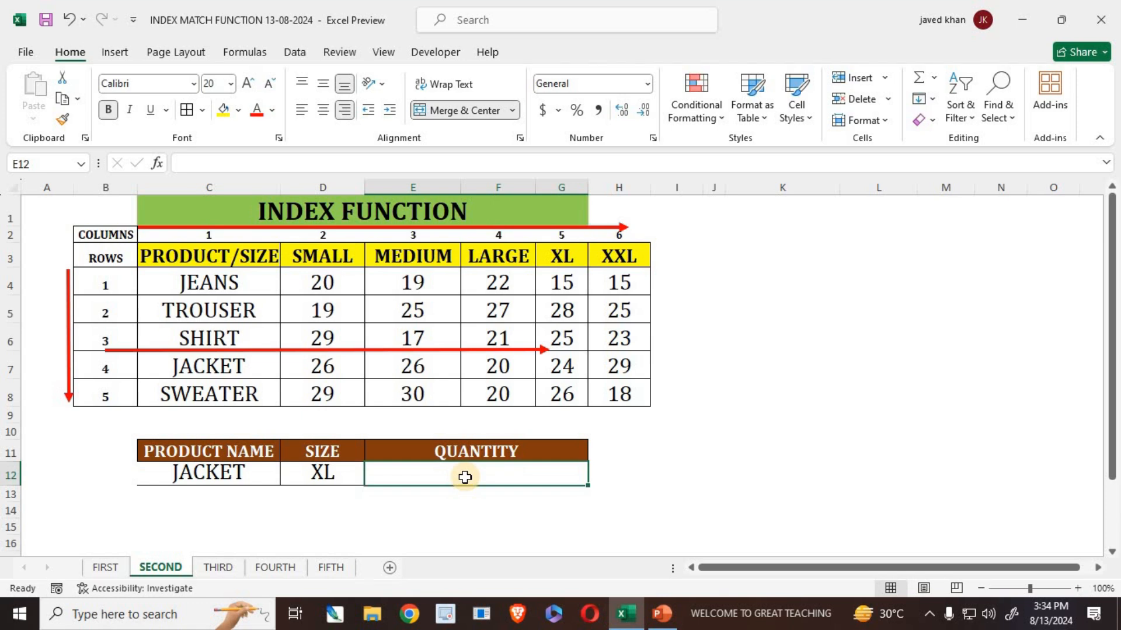
type("=INDE")
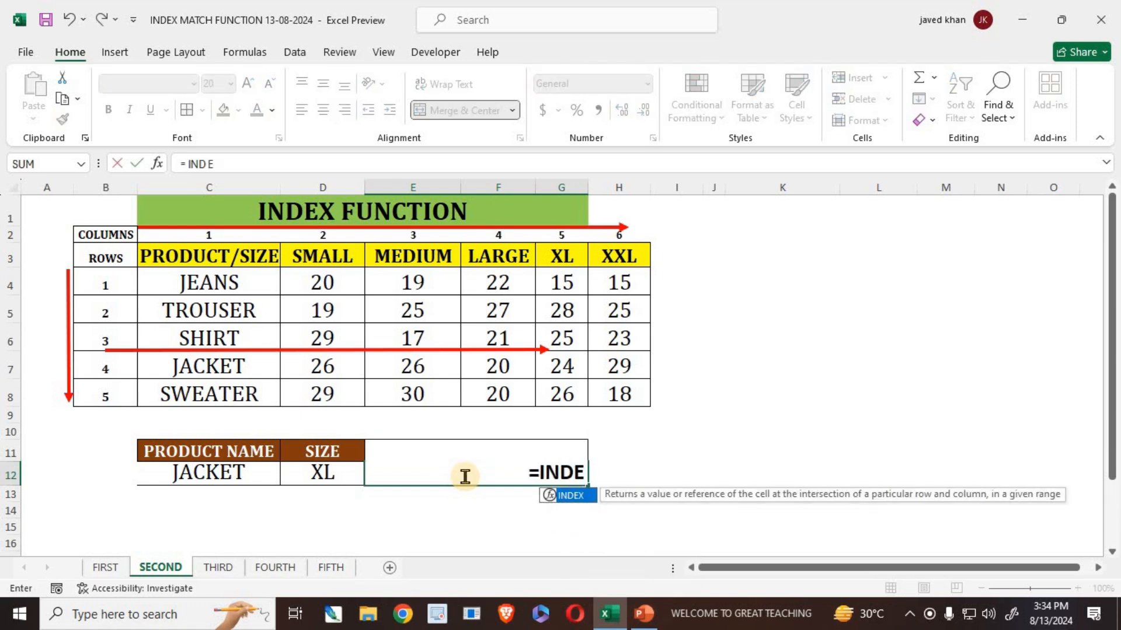
key("Tab")
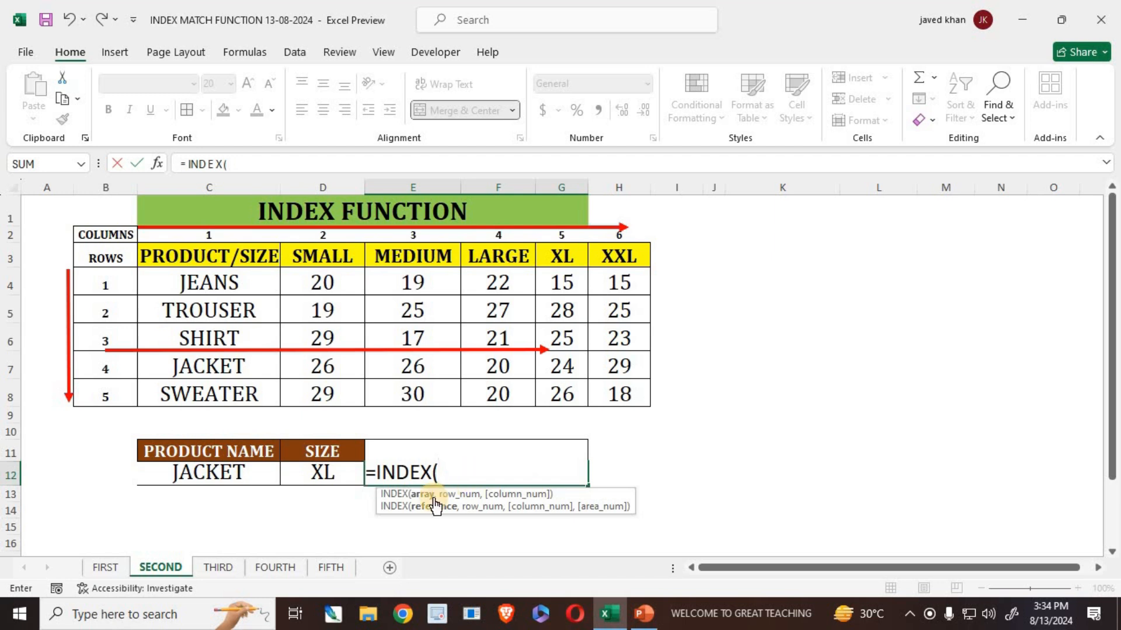
left_click_drag(201, 256, 625, 394)
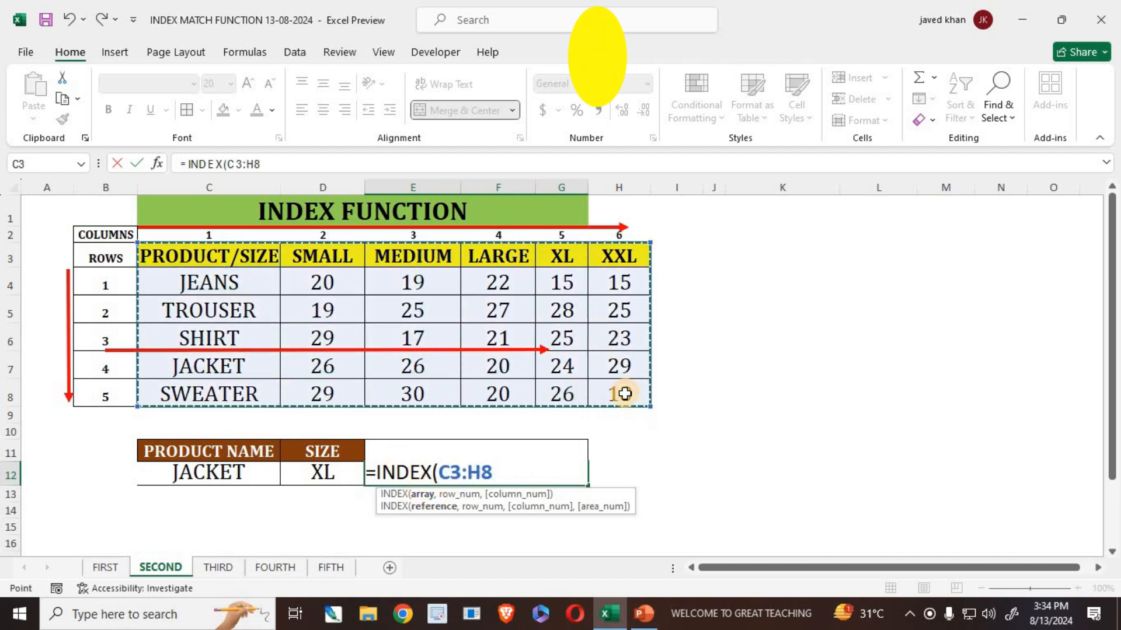
type(",")
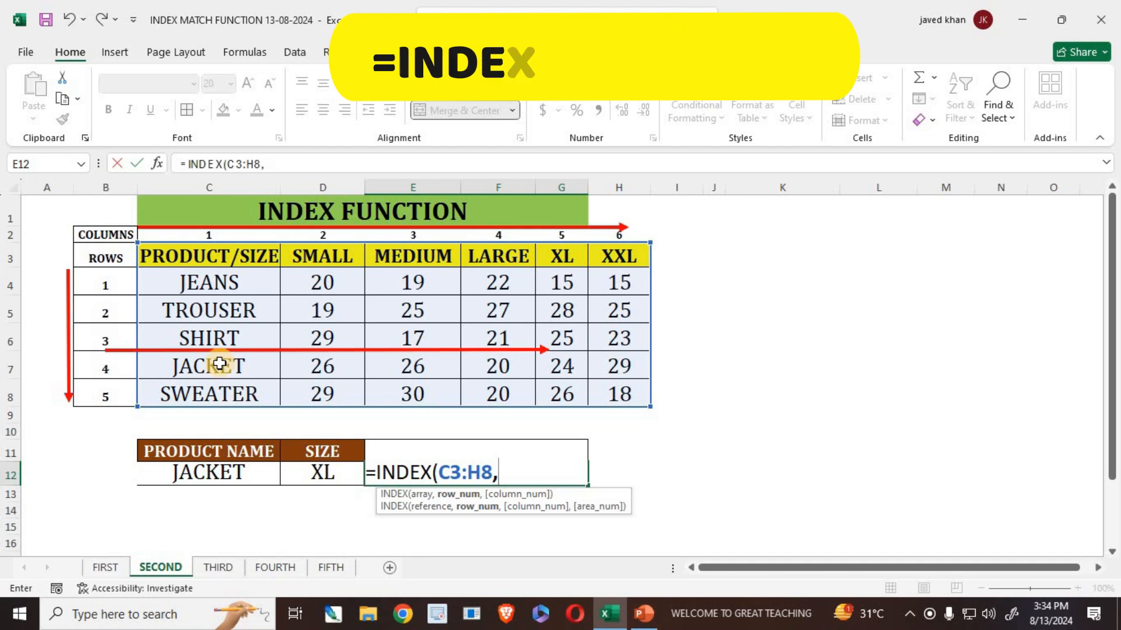
type("5")
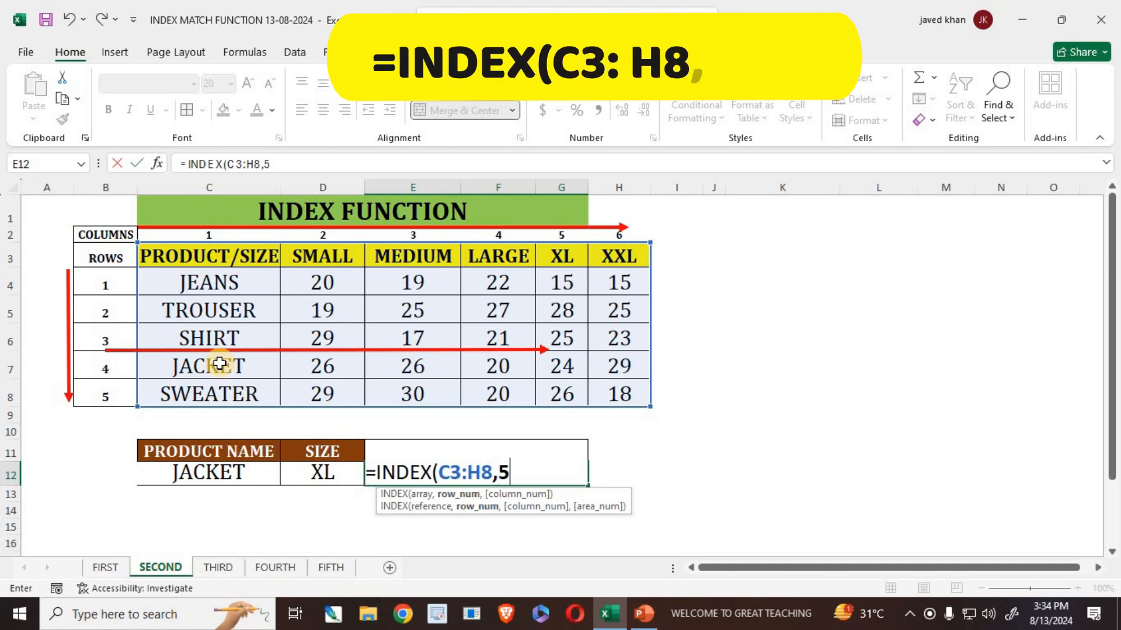
type(",5")
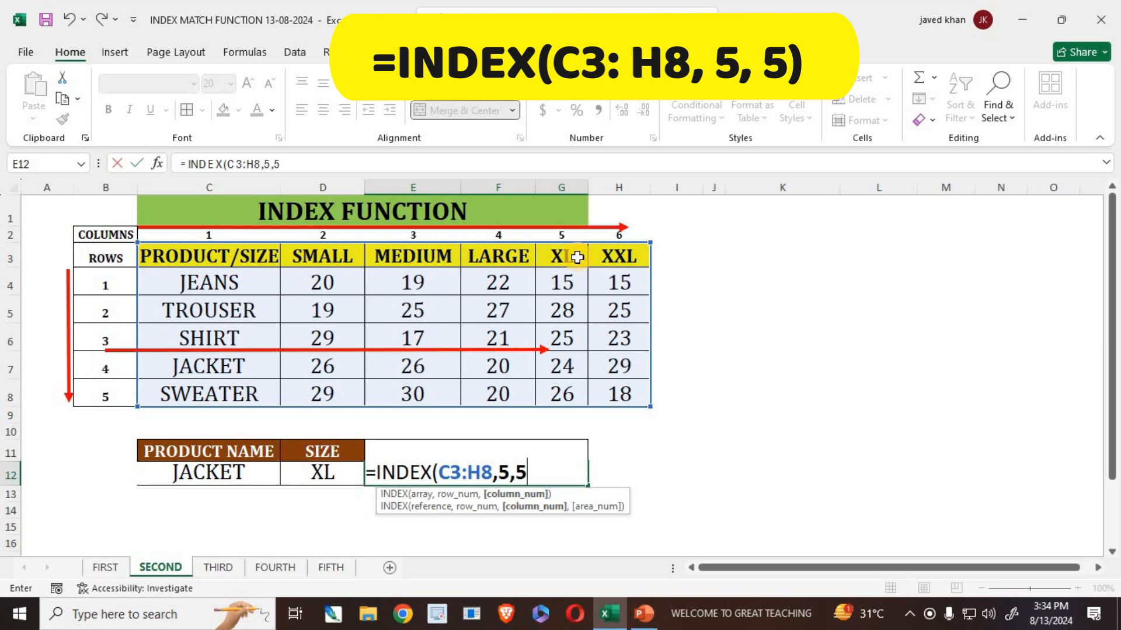
type(")")
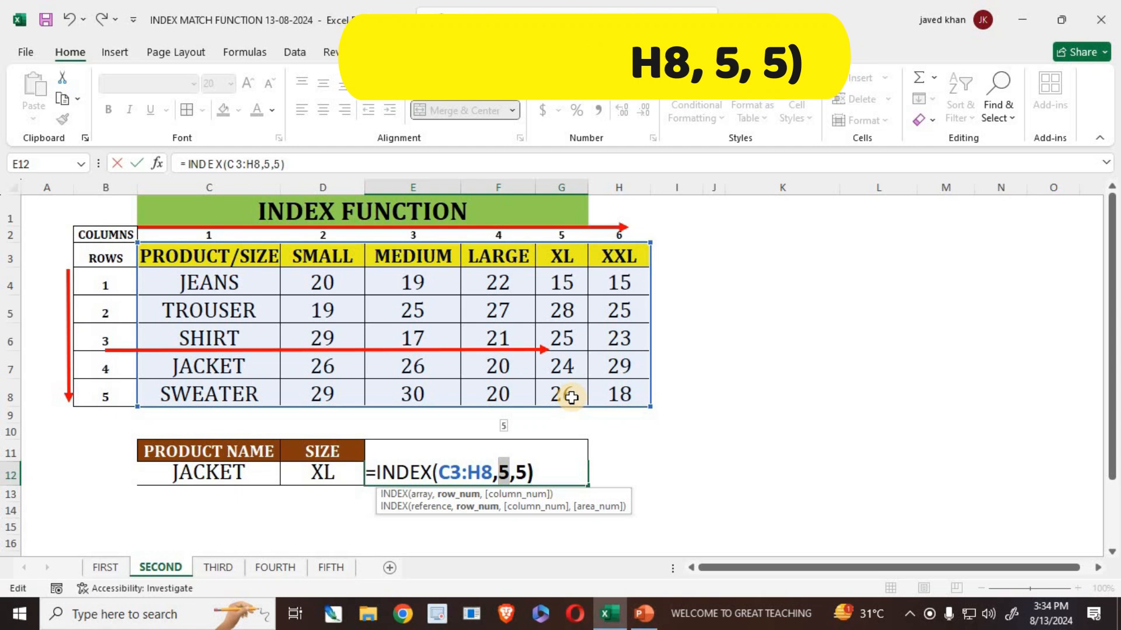
key("Return")
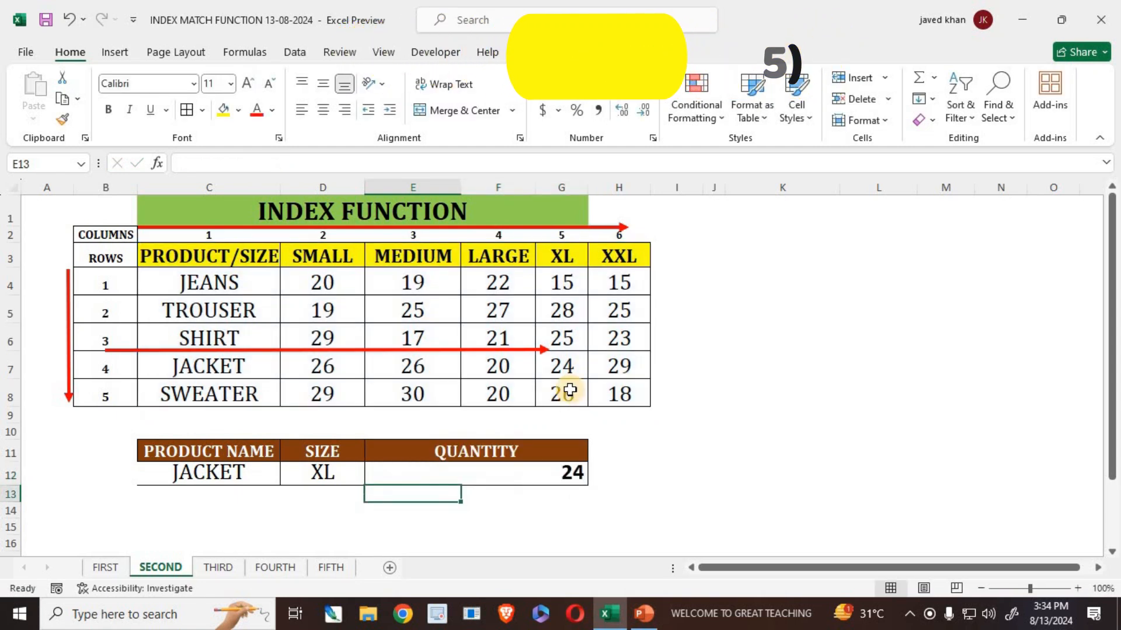
Step: Trace the JACKET row and the XL column to their intersection in G7 to check the INDEX result
left_click(563, 371)
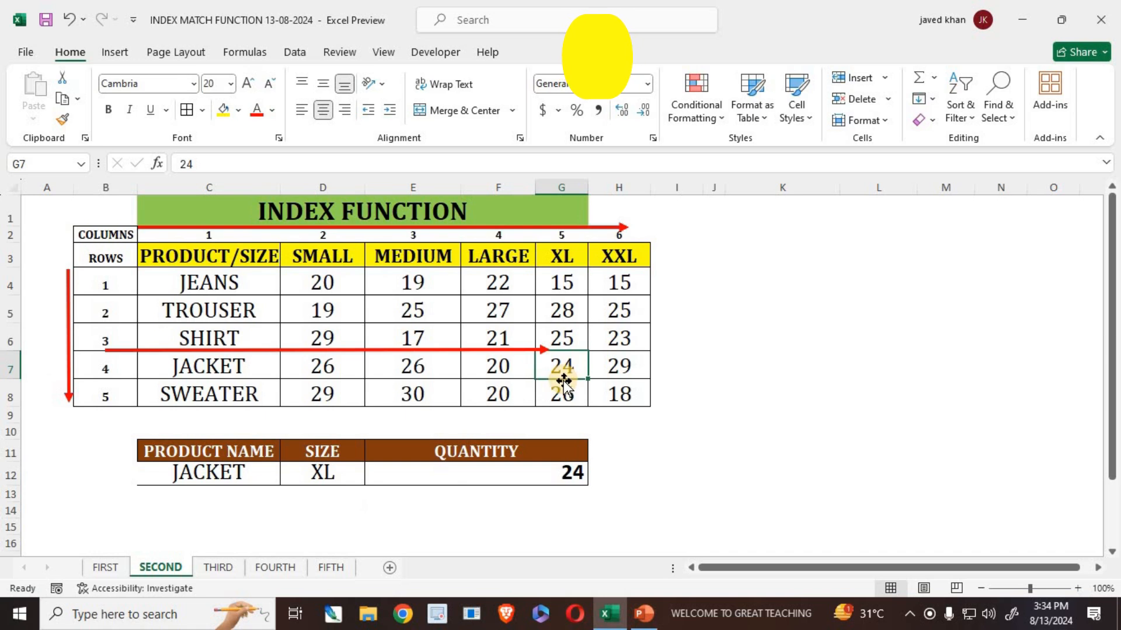
left_click(221, 460)
left_click(337, 480)
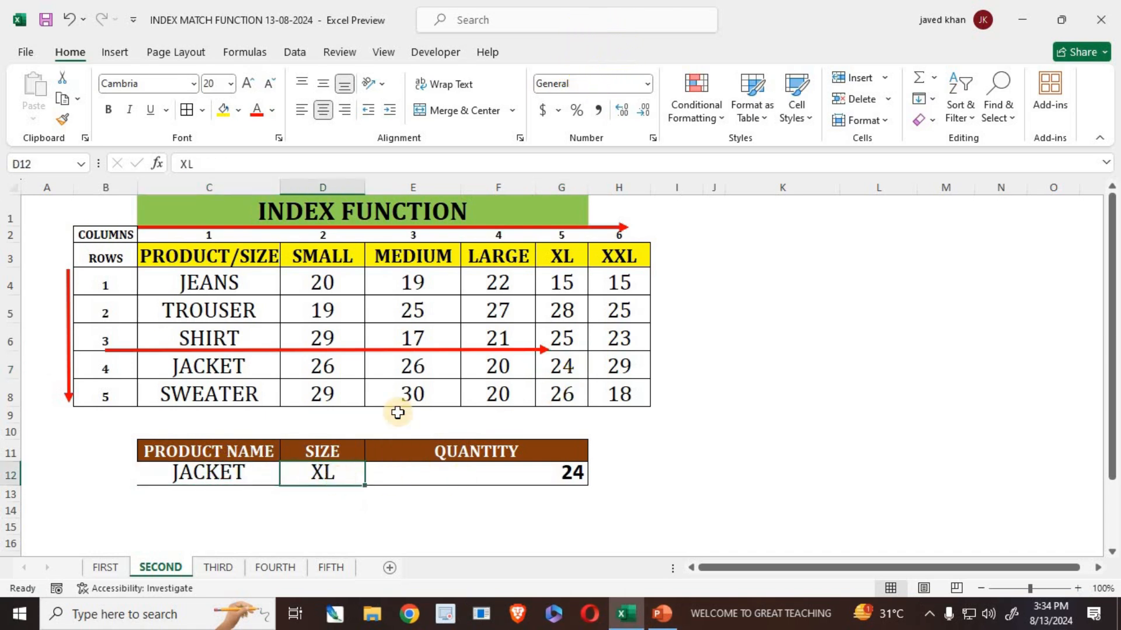
left_click(197, 370)
left_click_drag(424, 375, 565, 367)
left_click_drag(563, 257, 565, 353)
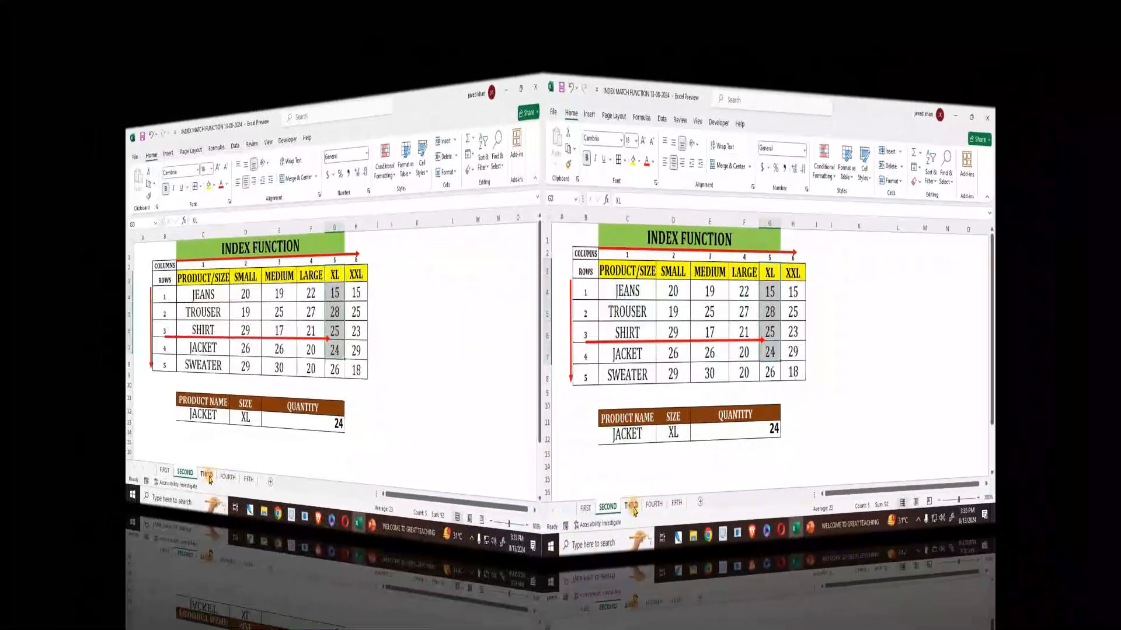
Step: Open the THIRD sheet and examine the SHIRT and XL lookup cells, the product list and the empty result cells
left_click(225, 570)
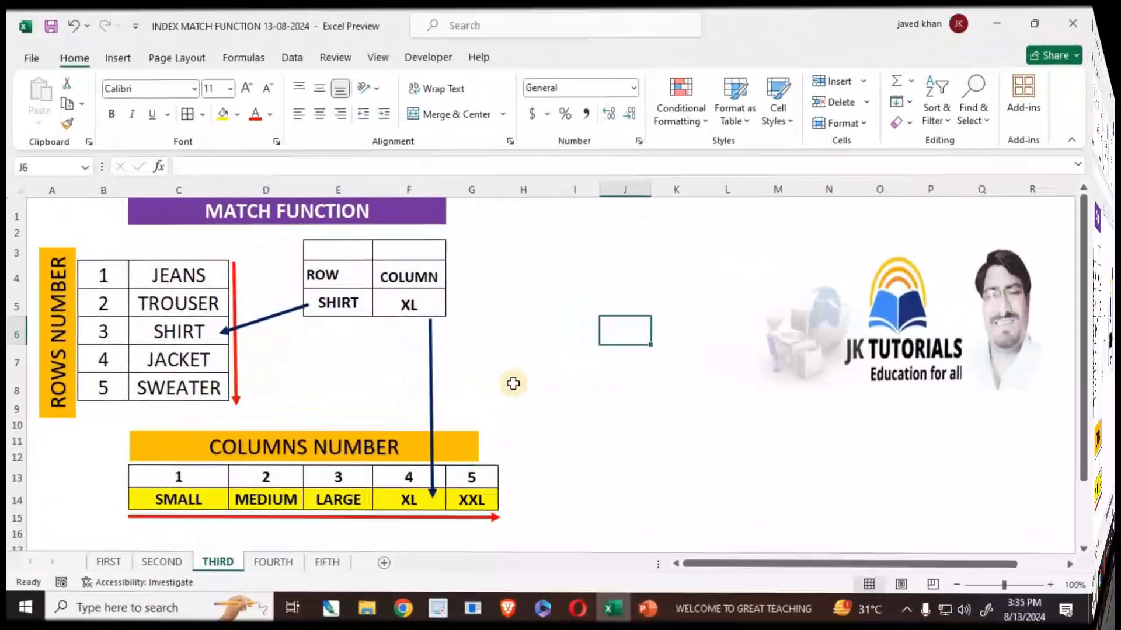
left_click(513, 383)
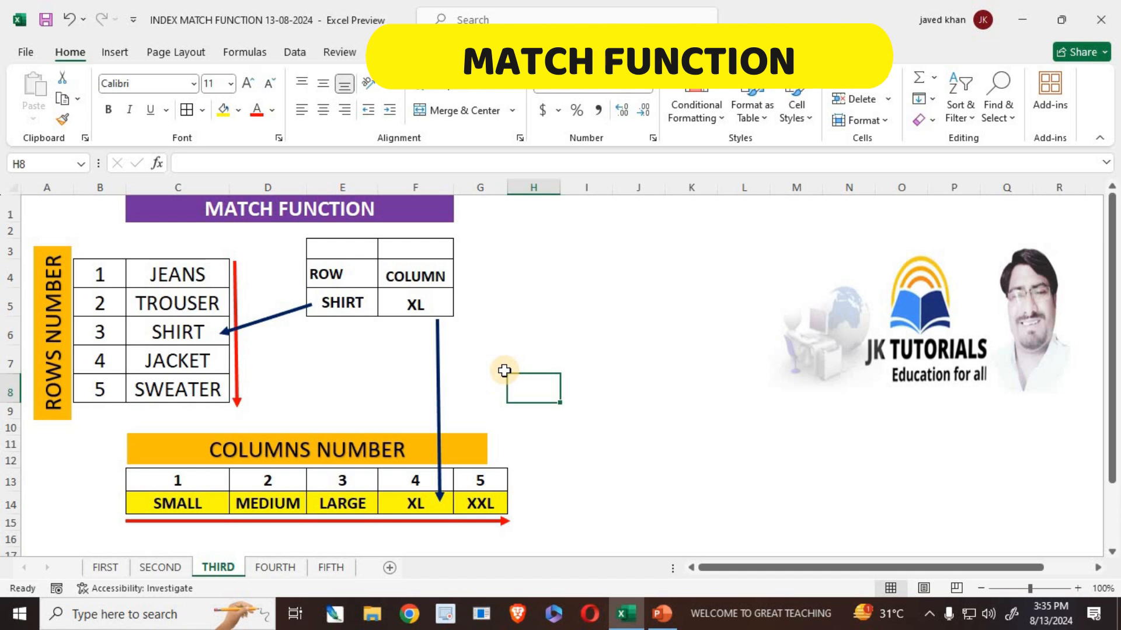
left_click(341, 307)
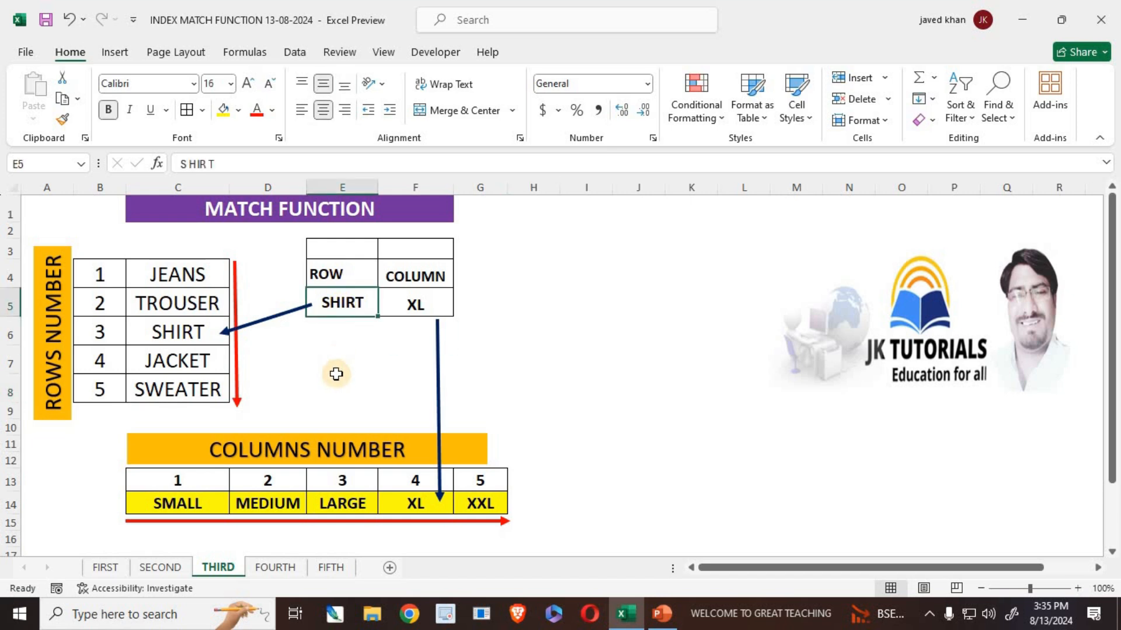
left_click_drag(181, 271, 180, 392)
left_click(350, 300)
left_click(350, 244)
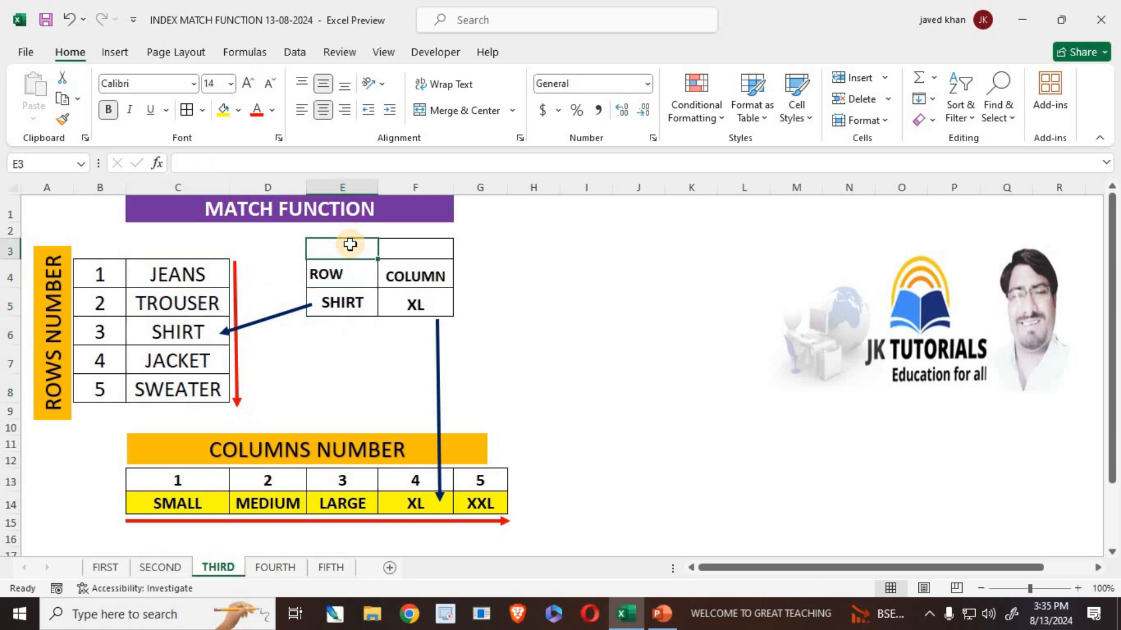
left_click(423, 294)
left_click(426, 257)
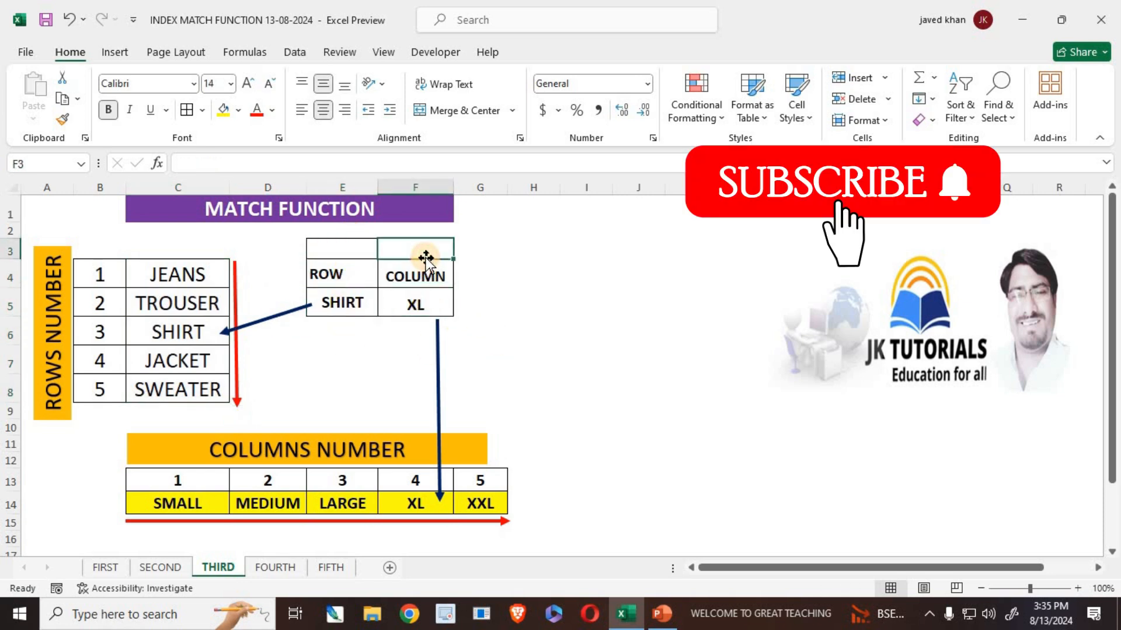
Step: Enter =MATCH(E5,C4:C8,0) in E3 to return SHIRT's row position in the product list with an exact match
left_click(341, 253)
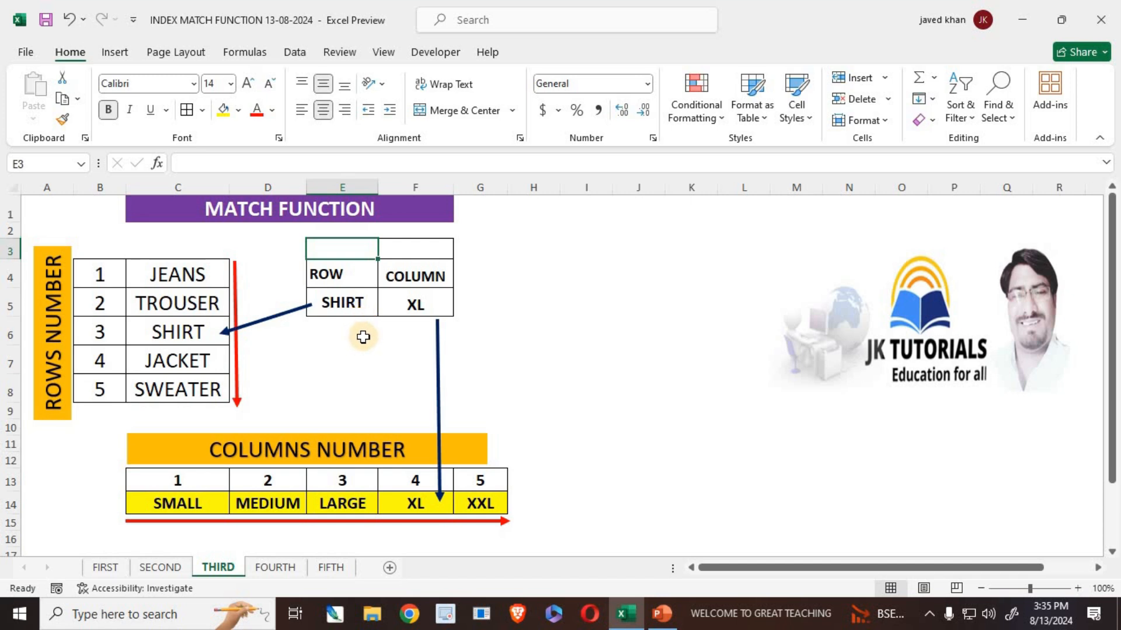
type("=")
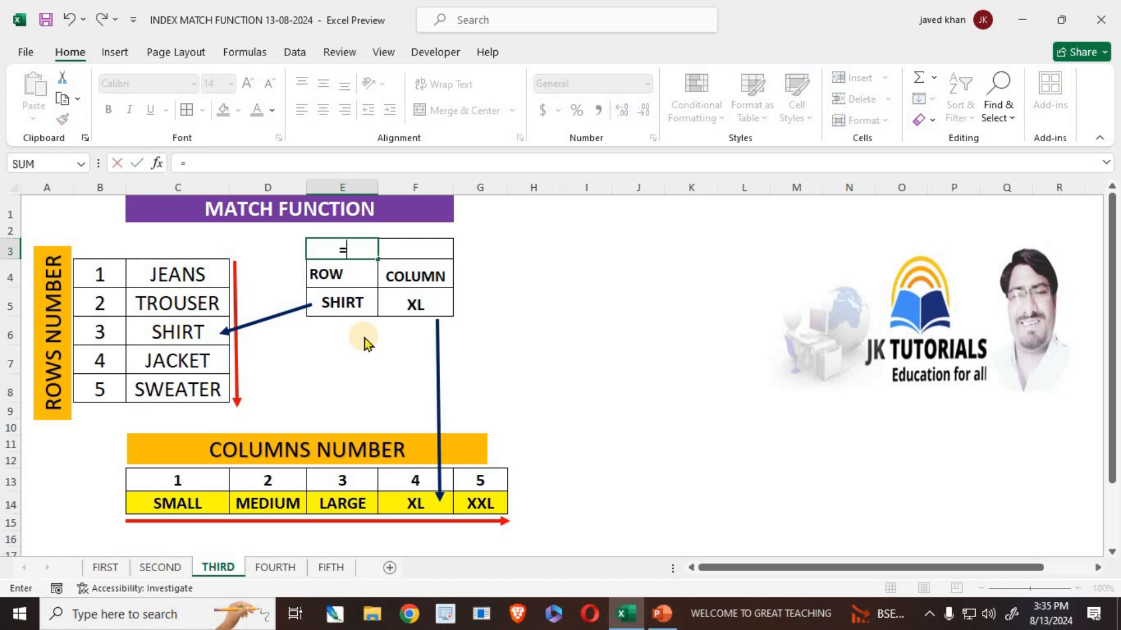
type("MA")
key("Down")
key("Down")
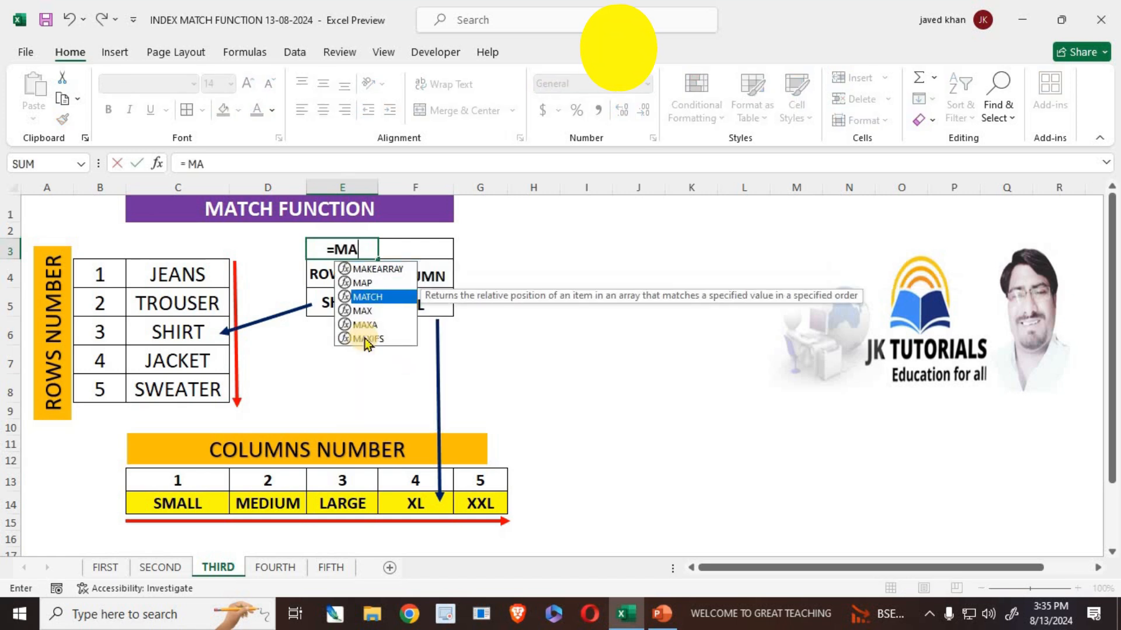
key("Tab")
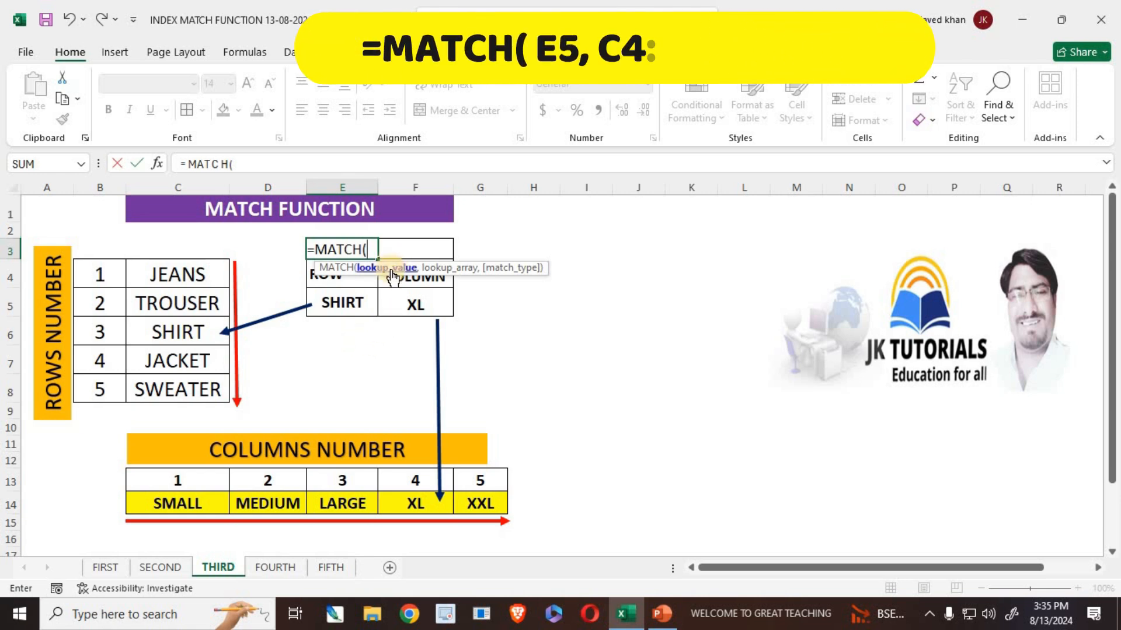
left_click(333, 296)
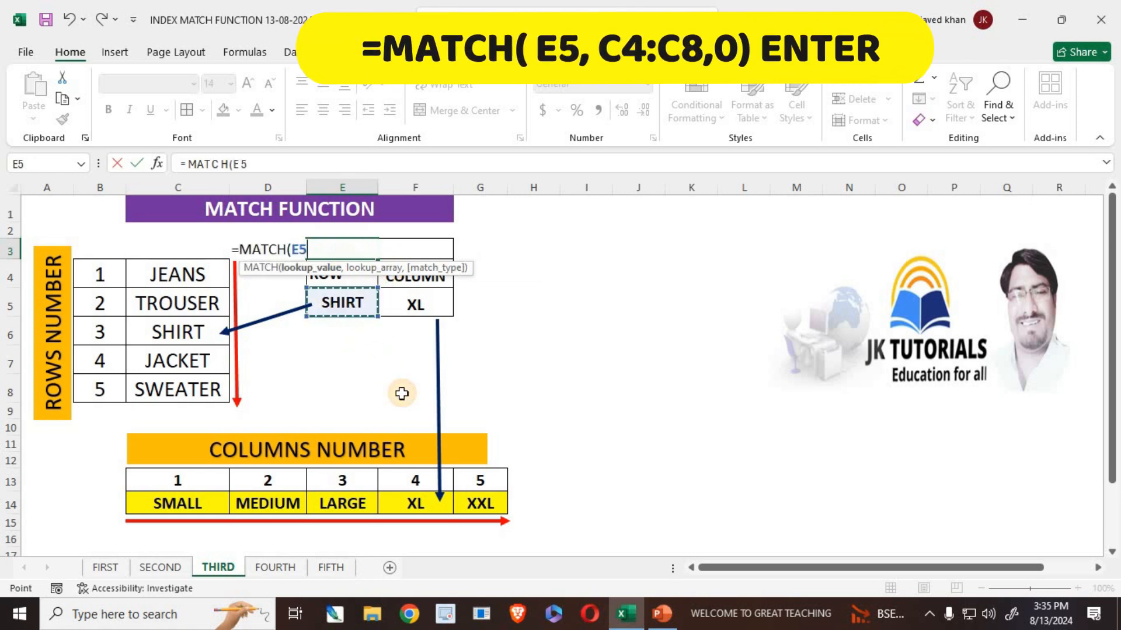
type(",")
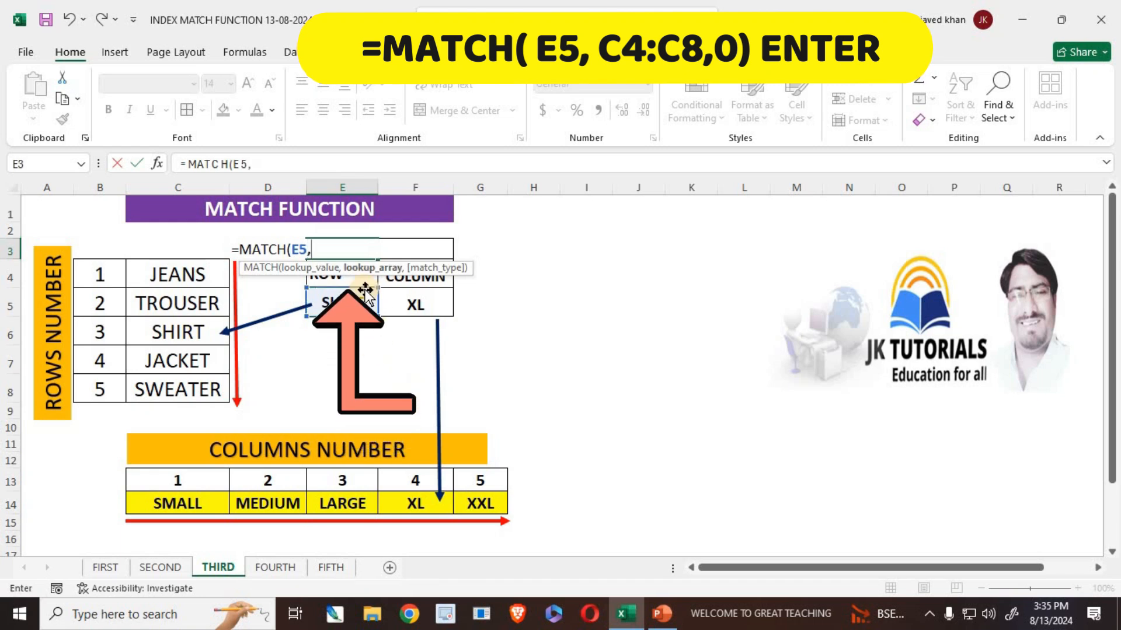
left_click_drag(173, 280, 160, 392)
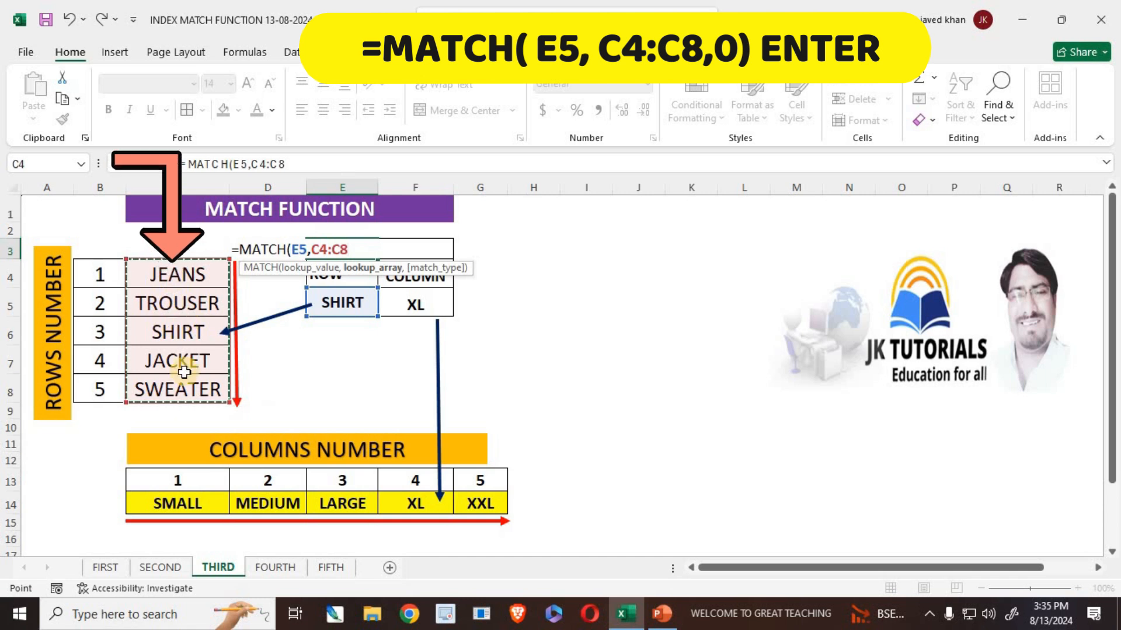
type(",")
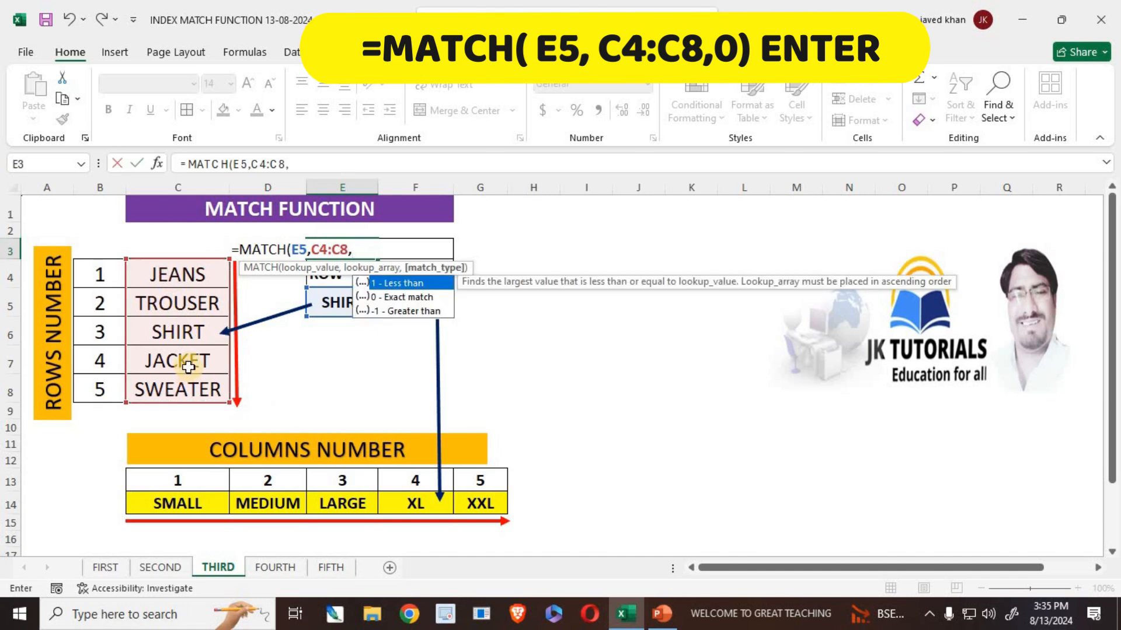
type("0)")
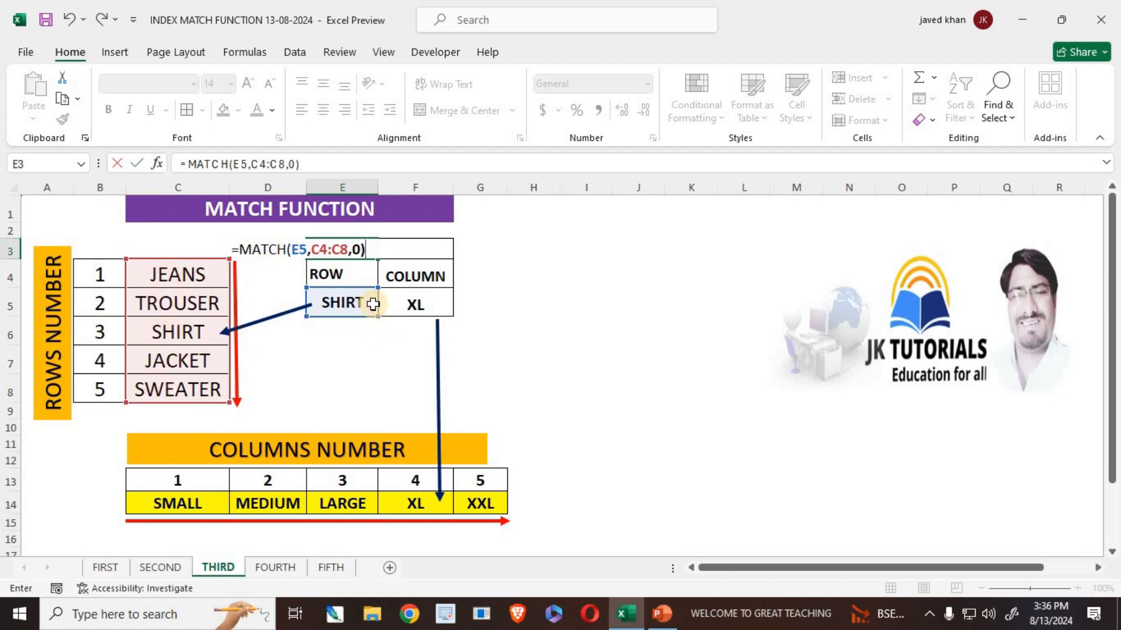
key("Return")
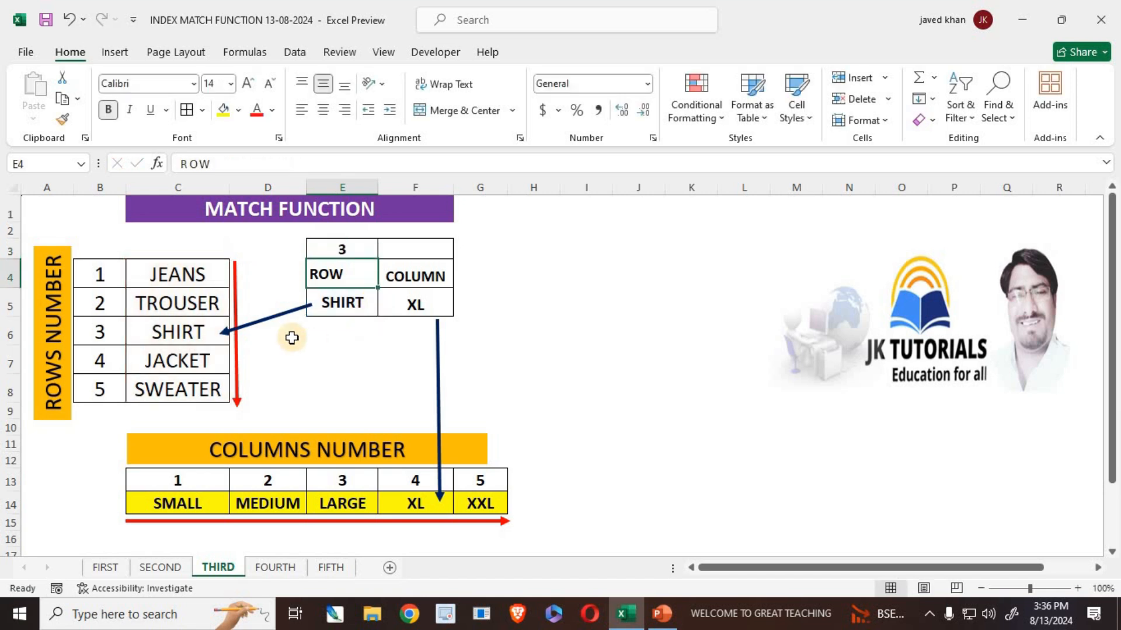
Step: Enter =MATCH(F5,C14:G14,0) in F3 to return XL's column position in the size list with an exact match
left_click_drag(96, 328, 170, 329)
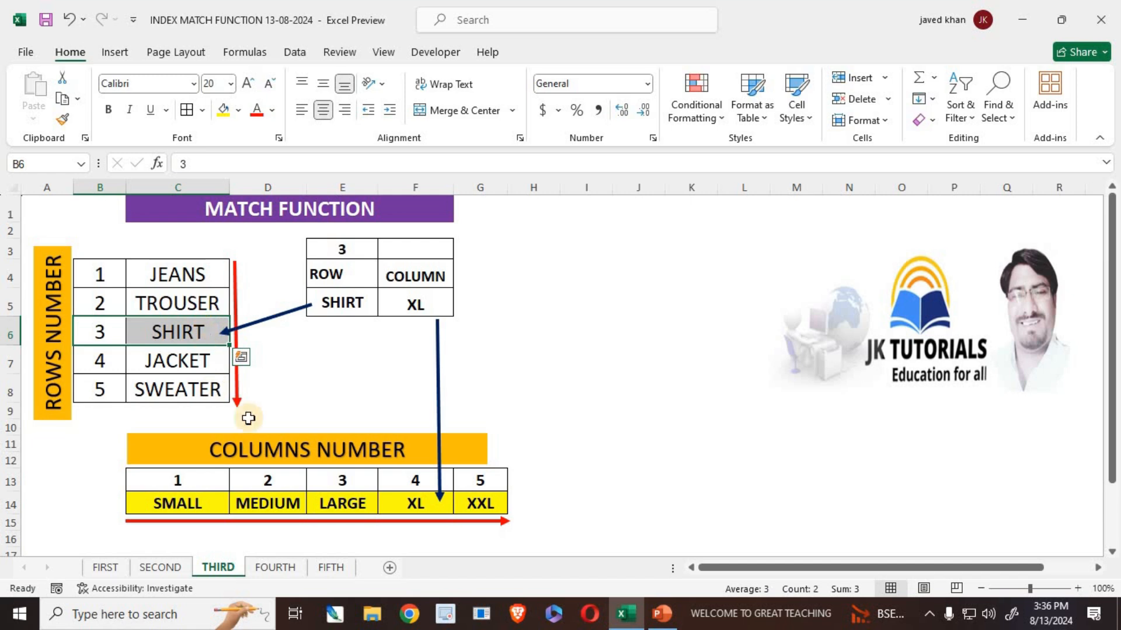
left_click(415, 307)
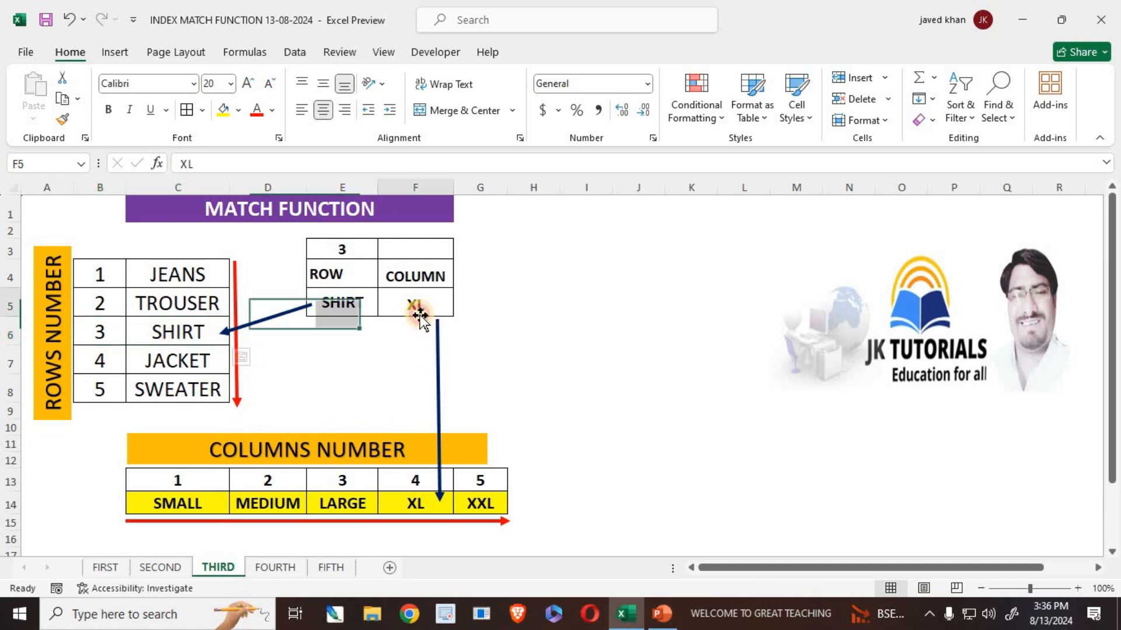
left_click(414, 254)
type("=IND")
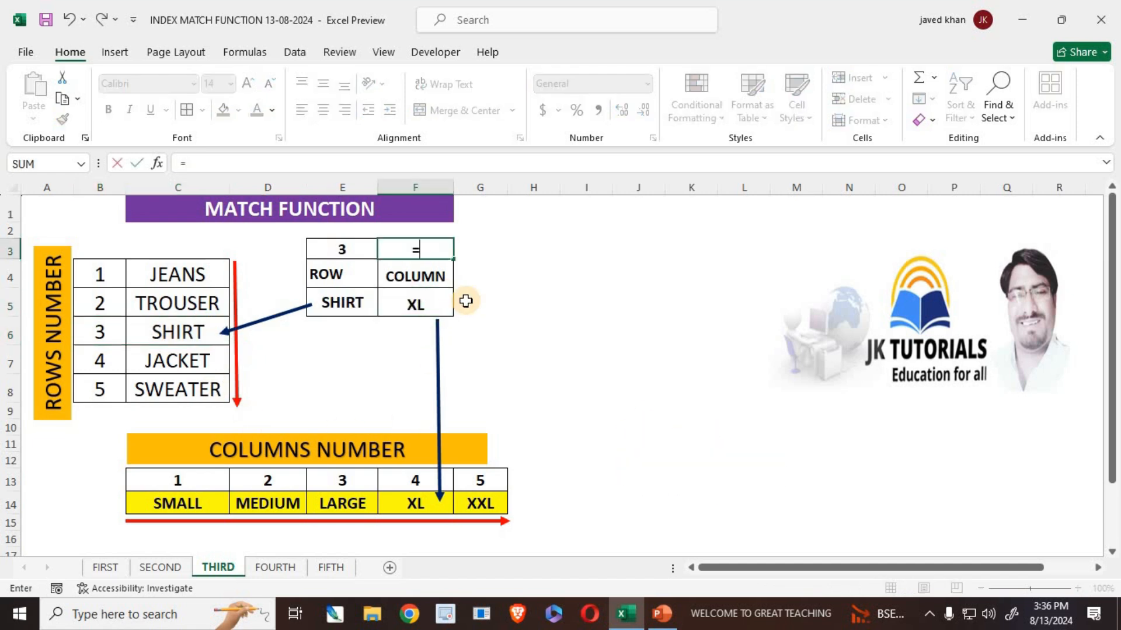
key("BackSpace")
key("BackSpace")
key("BackSpace")
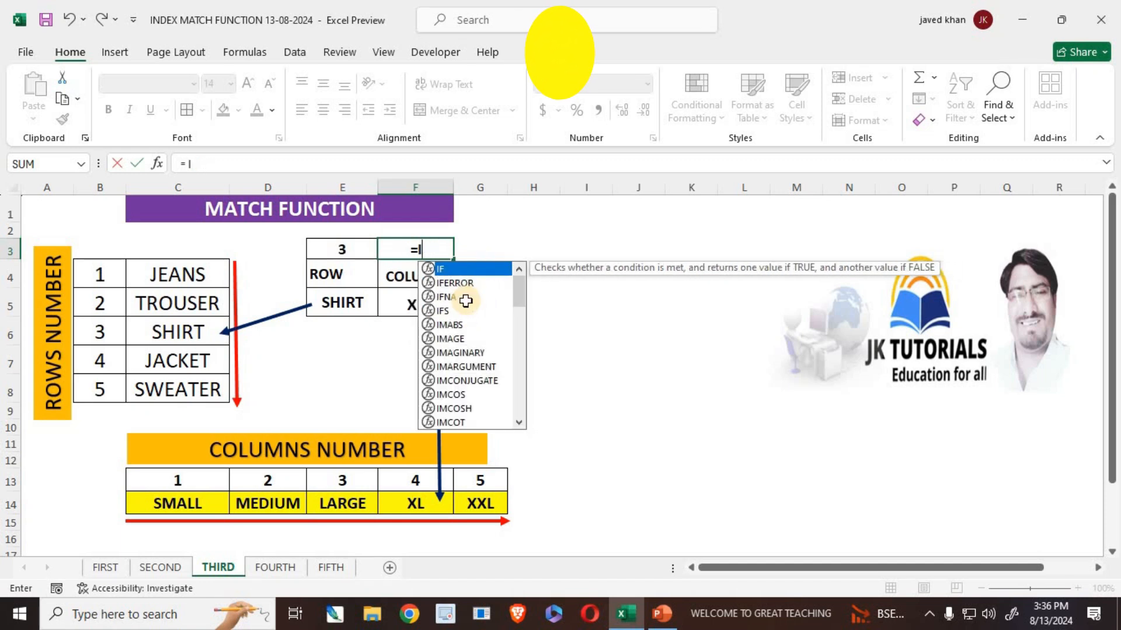
type("MA")
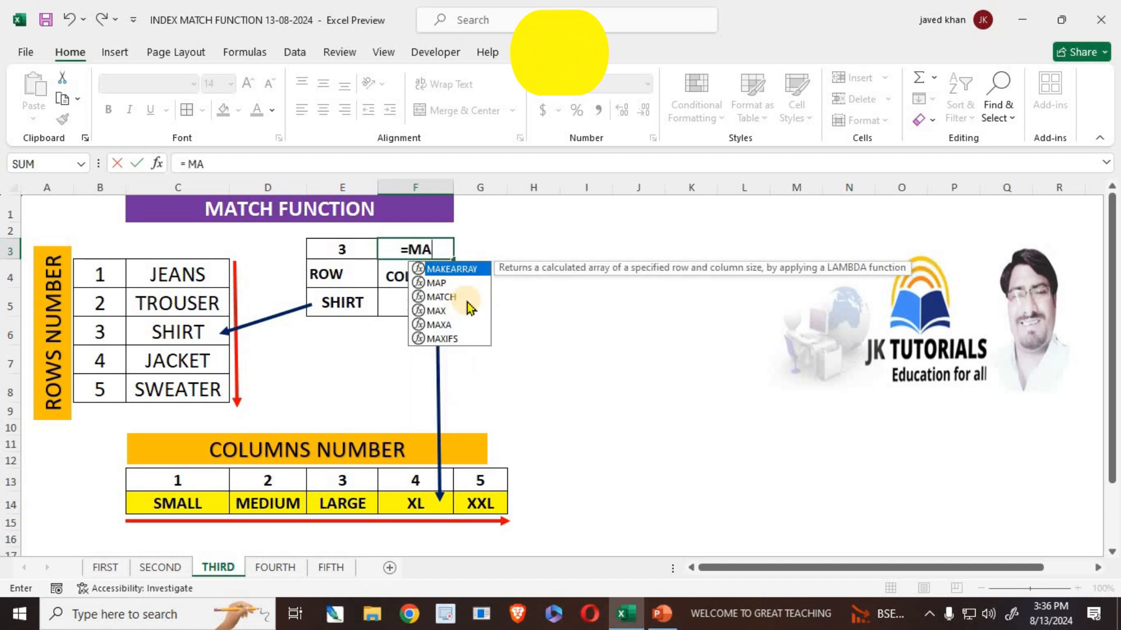
left_click(463, 298)
double_click(463, 298)
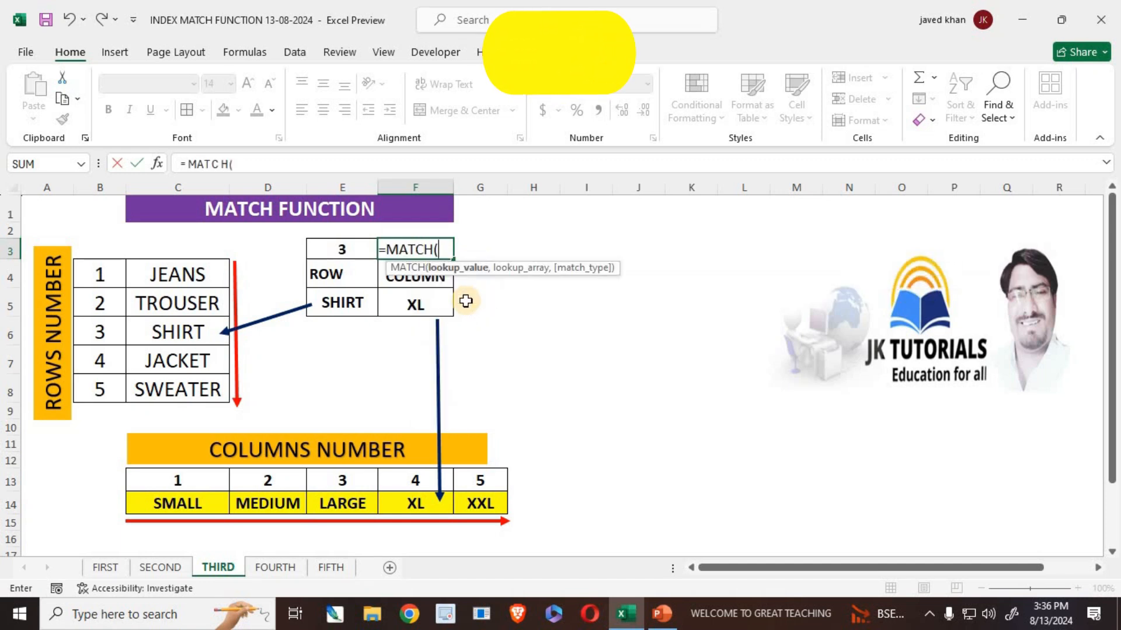
left_click(404, 307)
type(",")
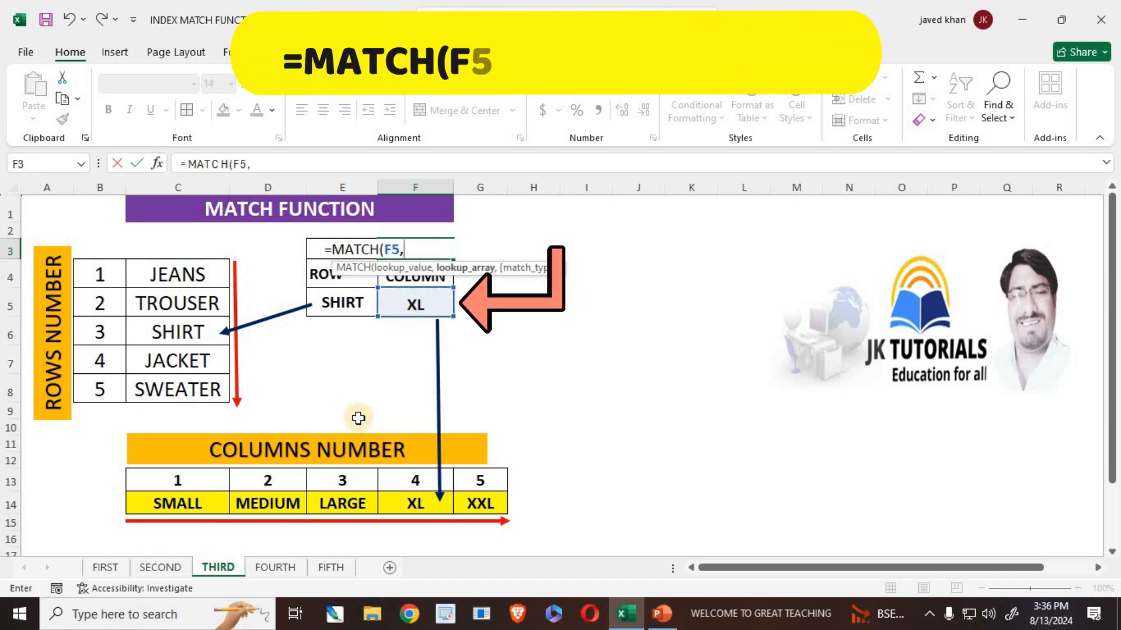
left_click_drag(185, 502, 476, 516)
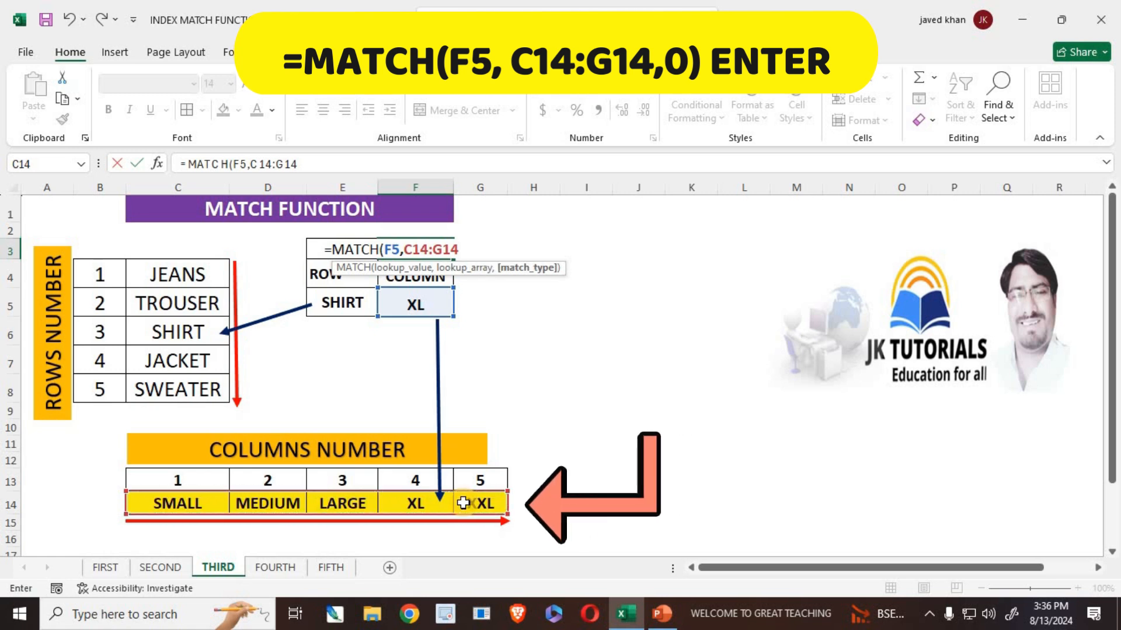
type(",0")
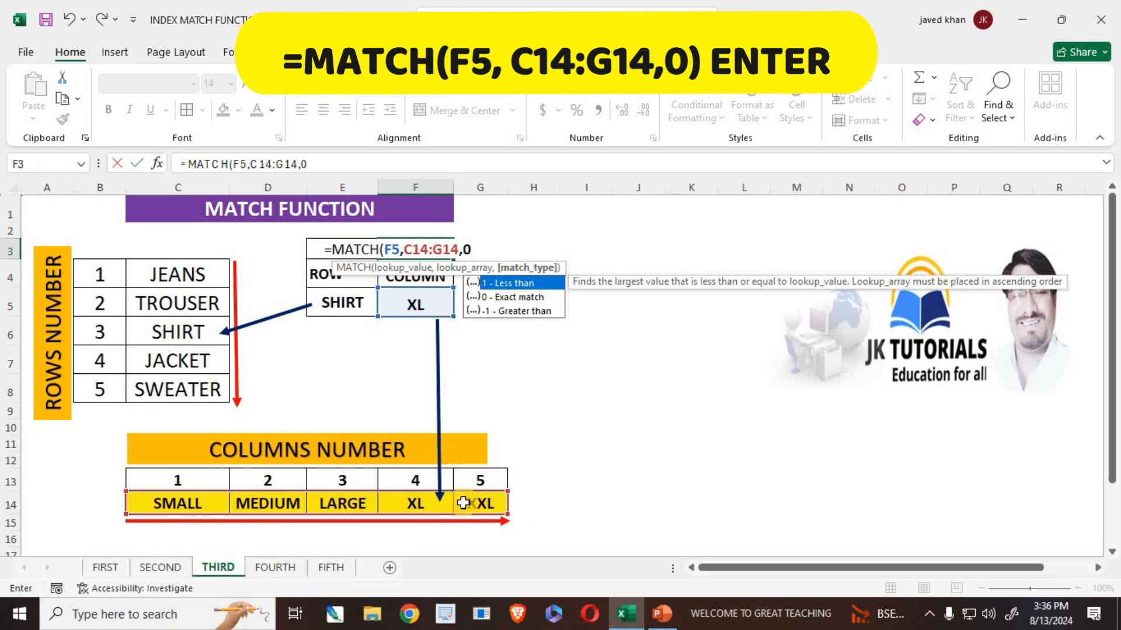
type(")")
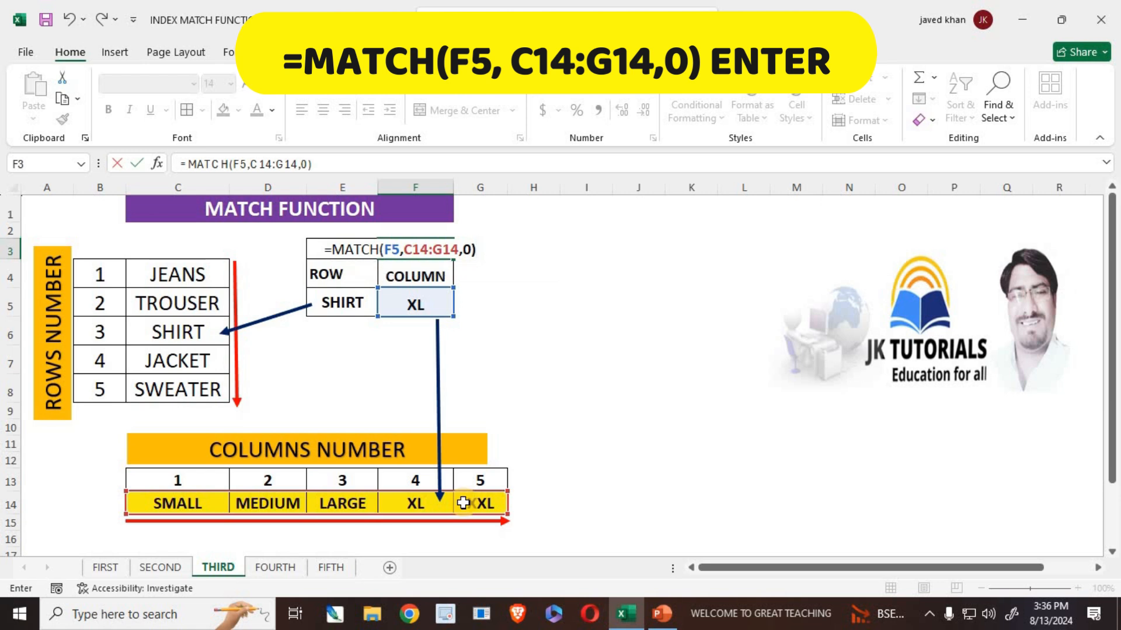
key("Return")
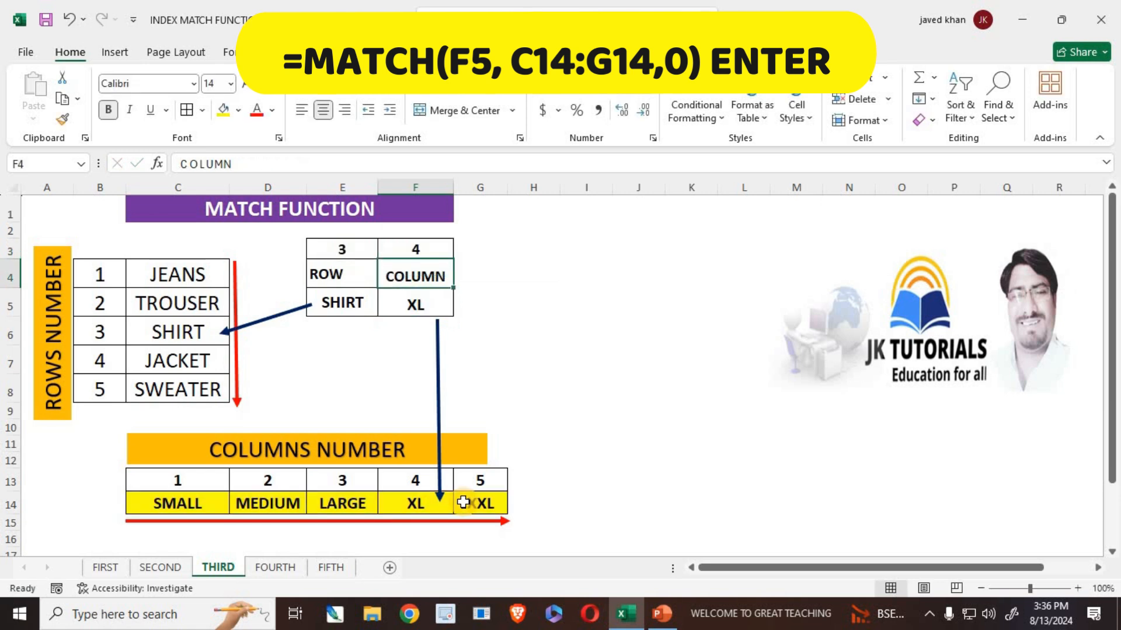
Step: Check both MATCH results in E3 and F3 against the numbered SHIRT row and the numbered XL column
left_click(413, 503)
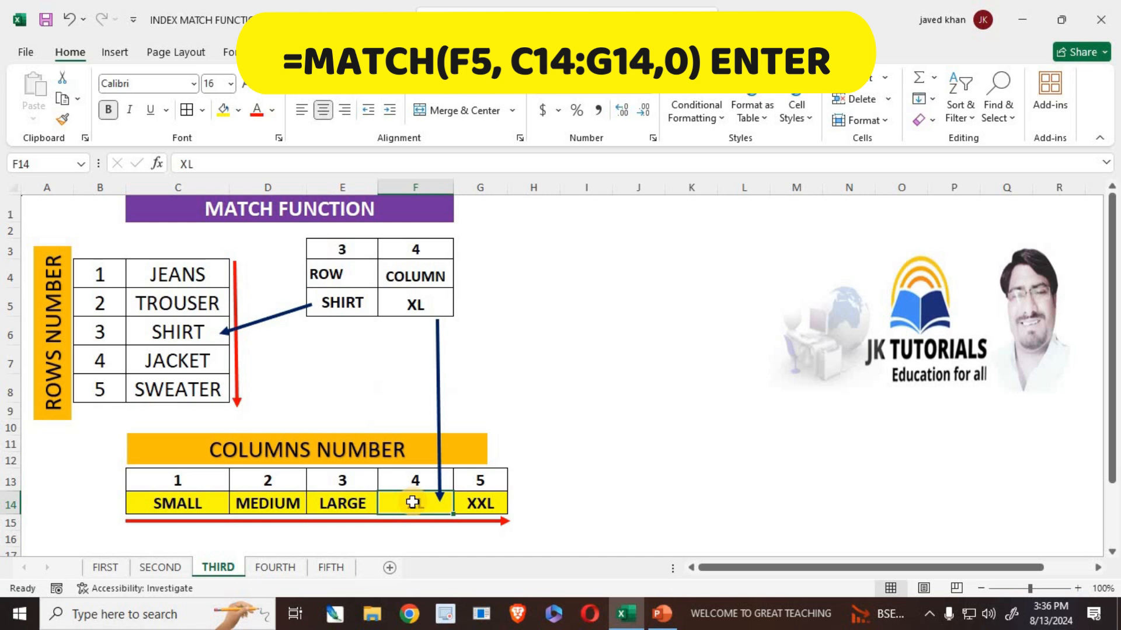
left_click_drag(175, 274, 175, 389)
left_click(350, 253)
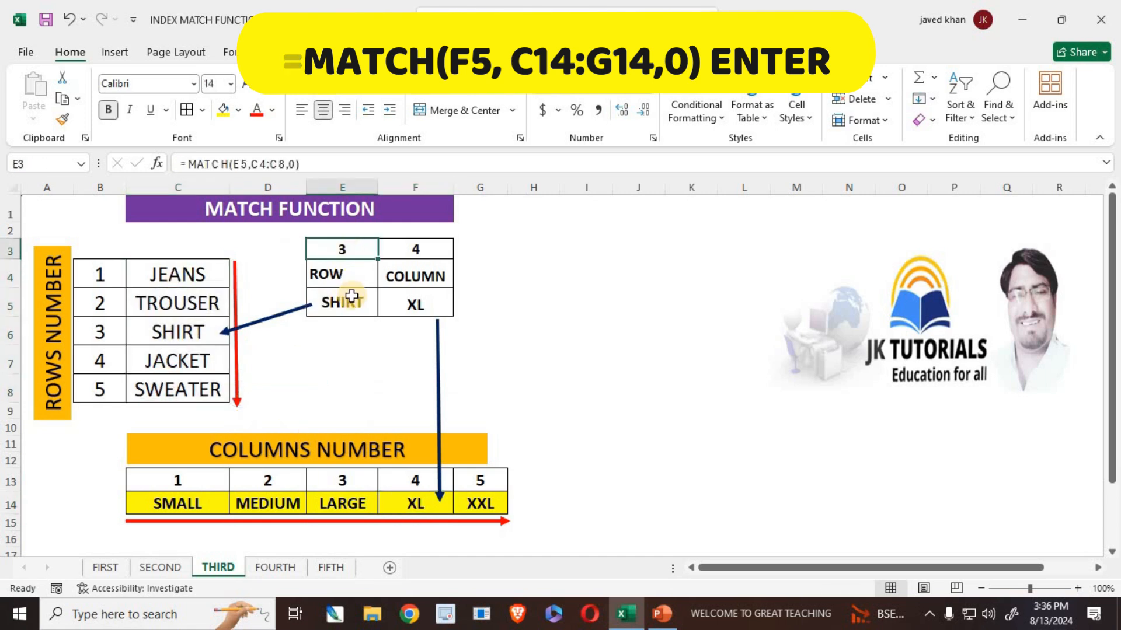
left_click(415, 303)
left_click_drag(426, 251, 419, 305)
left_click(327, 301)
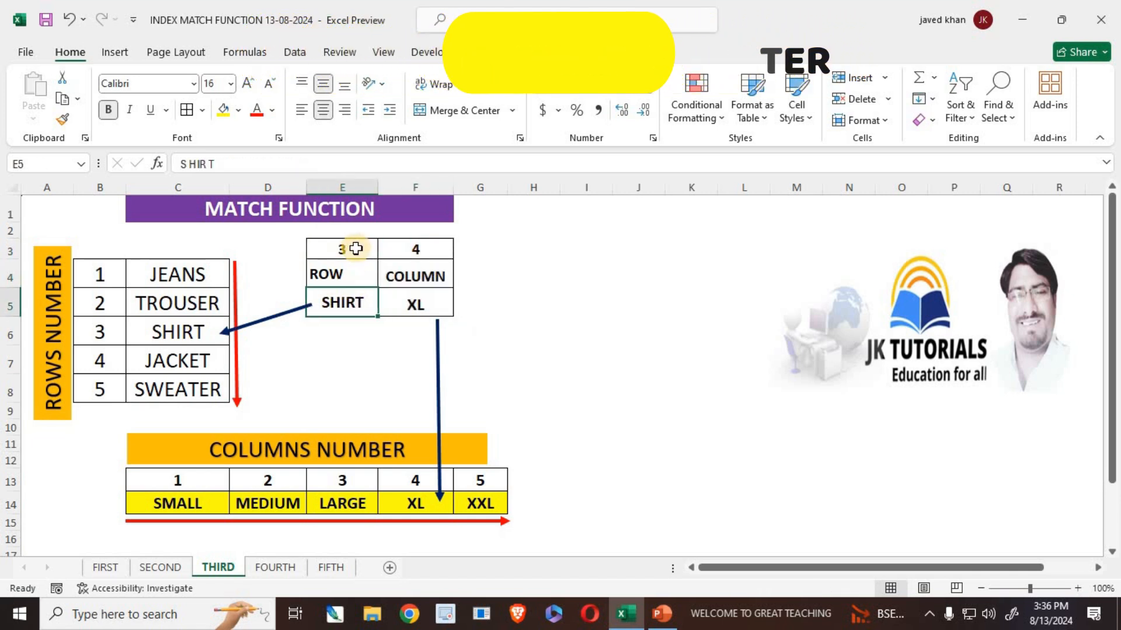
left_click(175, 330)
left_click(84, 332, "shift")
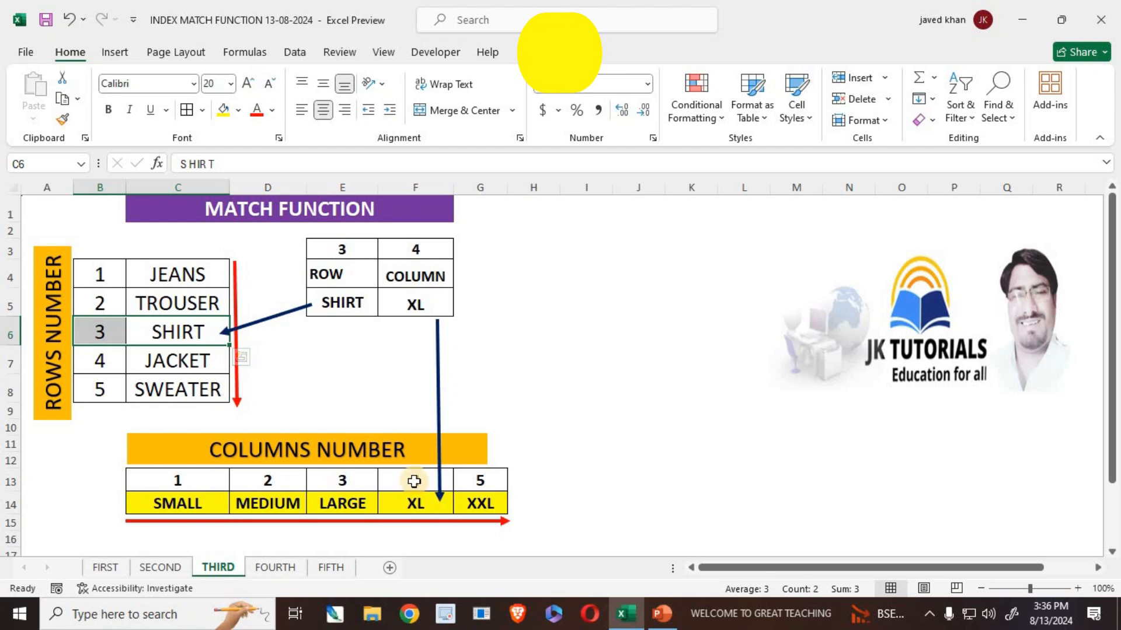
left_click_drag(412, 500, 411, 482)
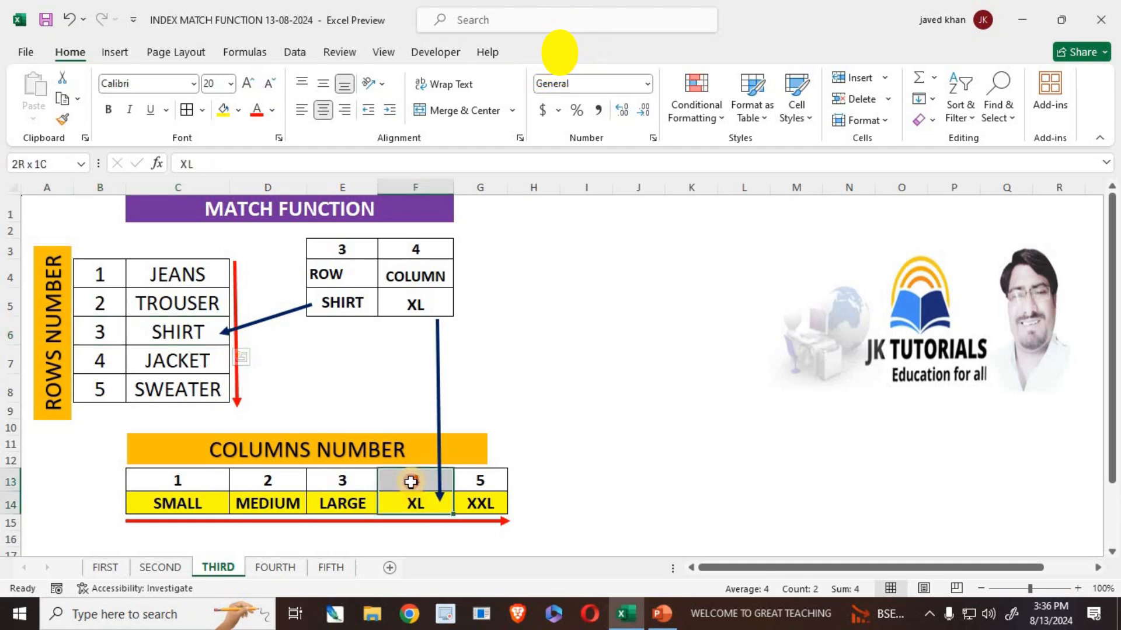
left_click(424, 257)
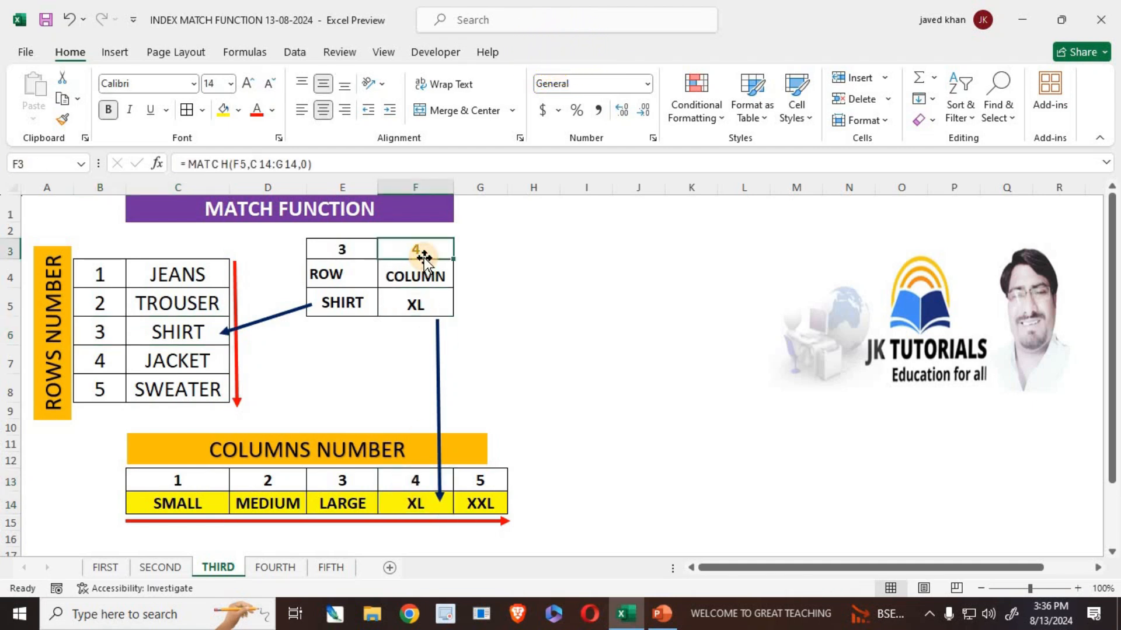
Step: Open the FOURTH sheet and examine the product quantity table and the PRODUCT NAME, SIZE and QUANTITY lookup cells
left_click(280, 567)
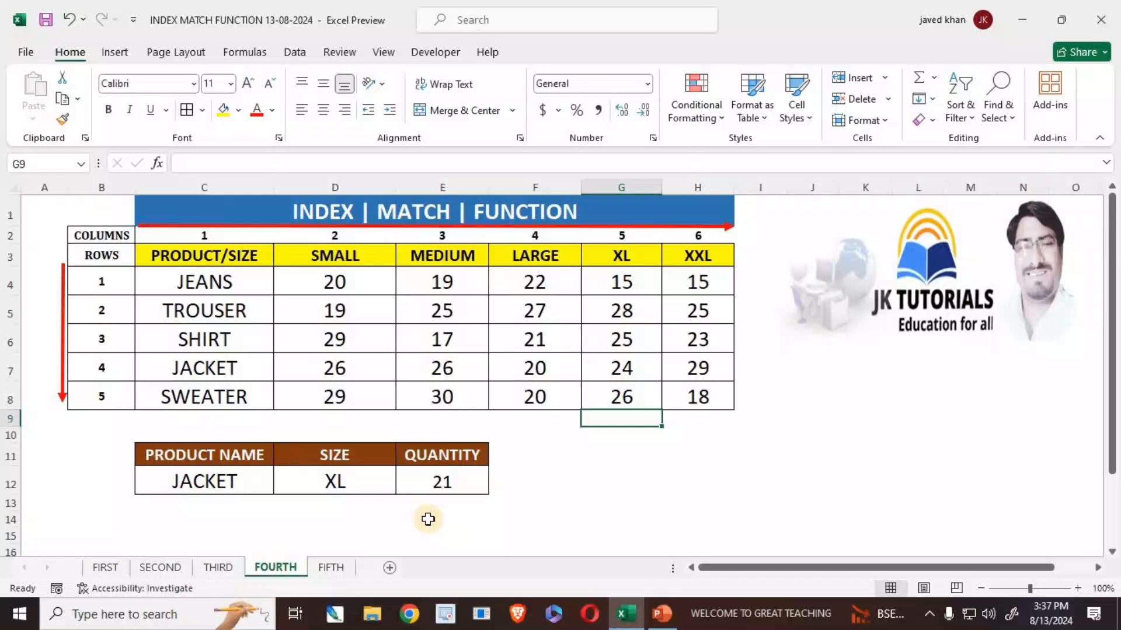
left_click(431, 519)
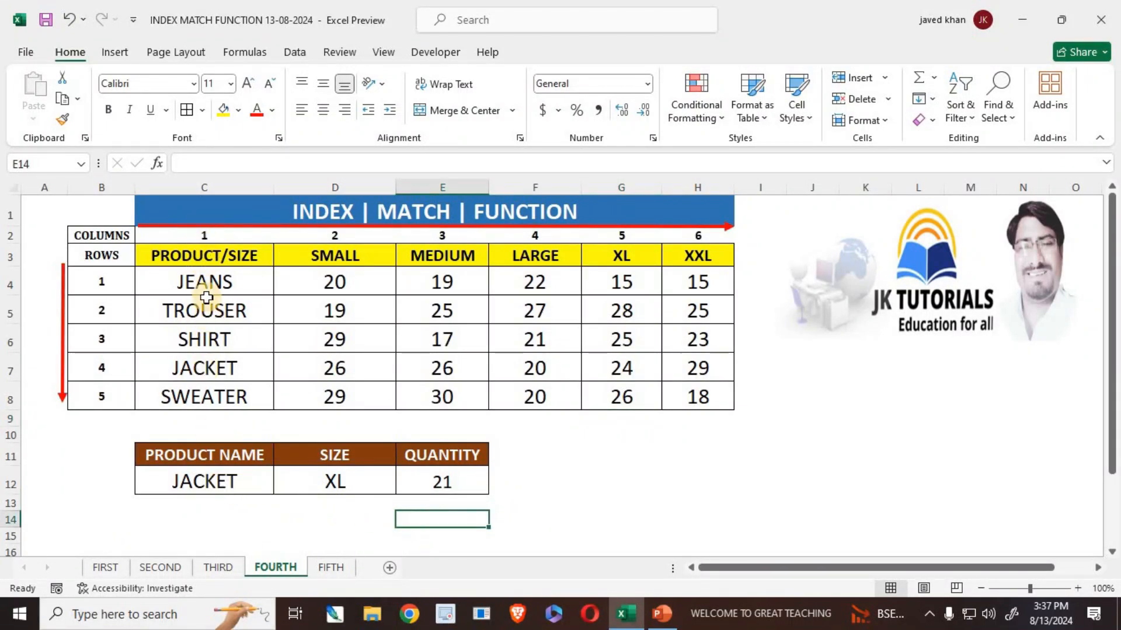
left_click_drag(205, 309, 693, 388)
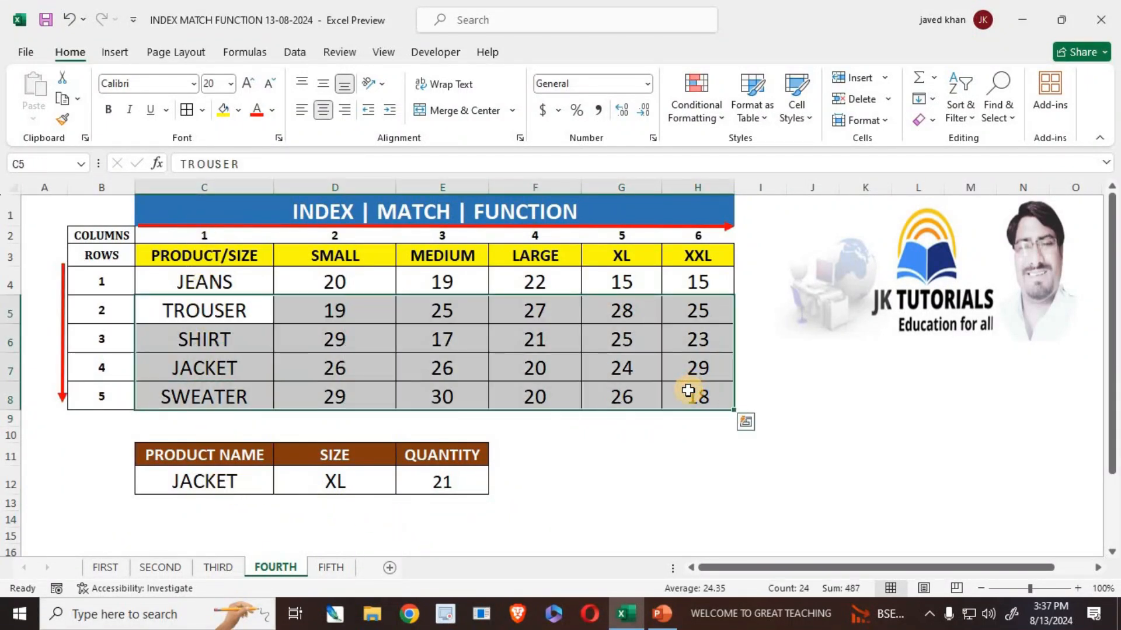
left_click(633, 470)
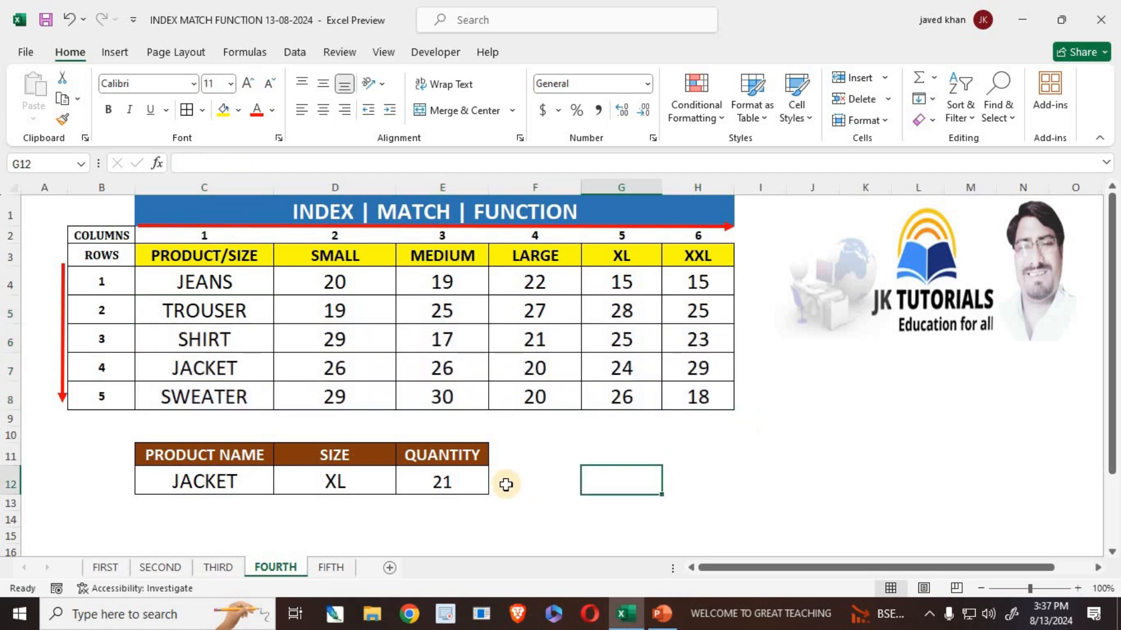
left_click(356, 484)
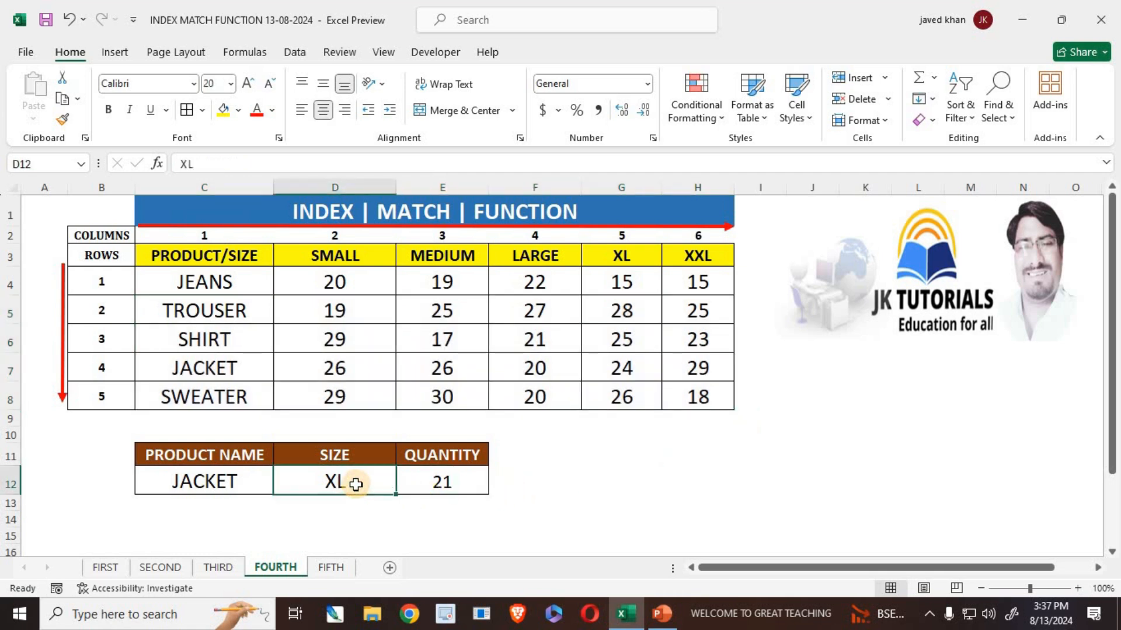
left_click(445, 484)
left_click(344, 480)
left_click(438, 476)
left_click(335, 480)
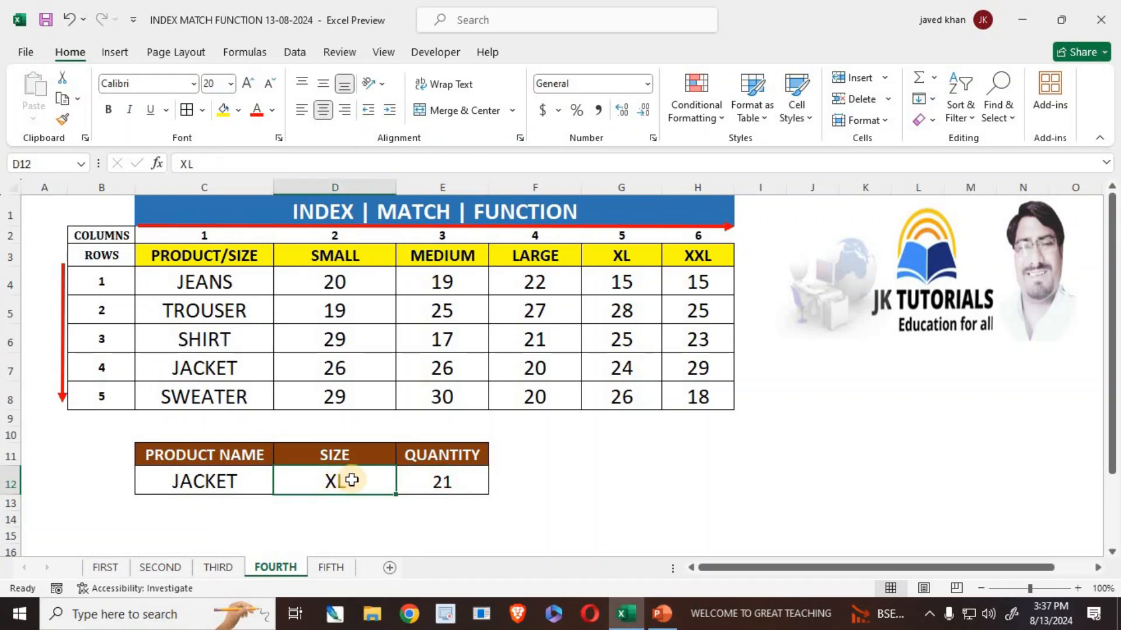
Step: Clear the QUANTITY value in E12 and merge and center cells E12:G12
left_click(462, 492)
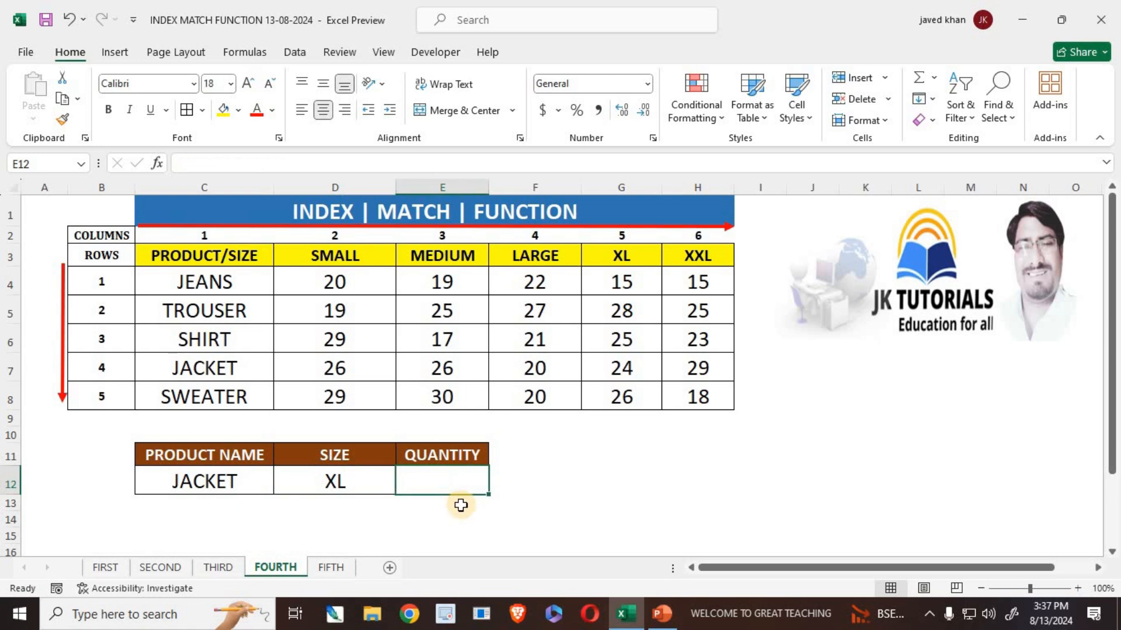
left_click_drag(446, 467, 576, 471)
left_click(466, 111)
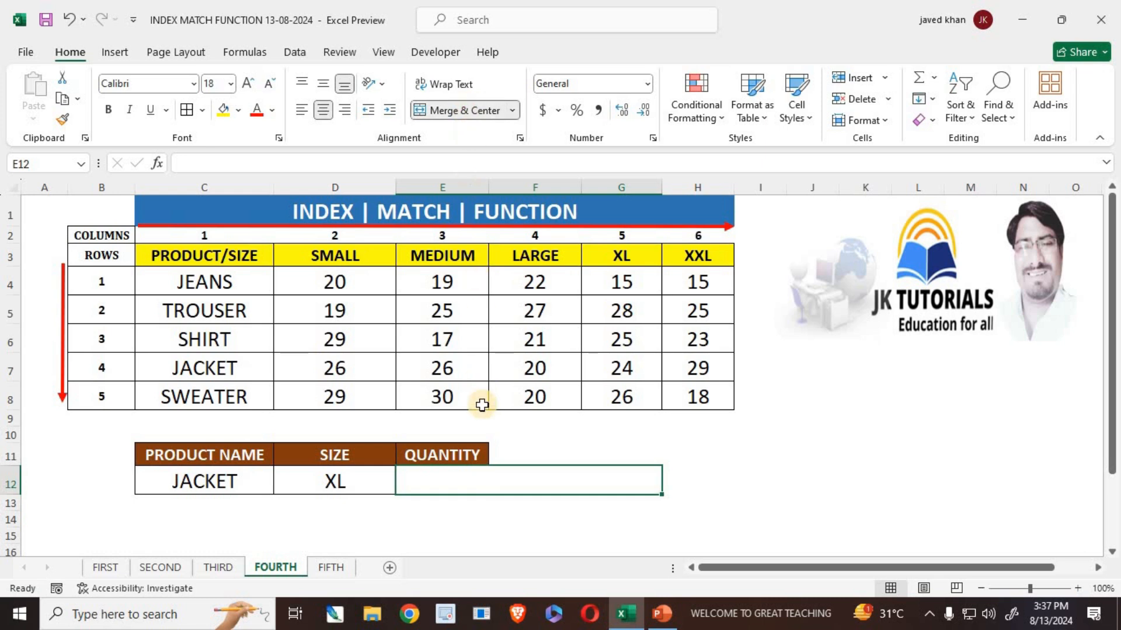
Step: Begin an INDEX formula in the merged QUANTITY cell E12 with C4:H8 as its array
left_click(254, 482)
left_click(327, 482)
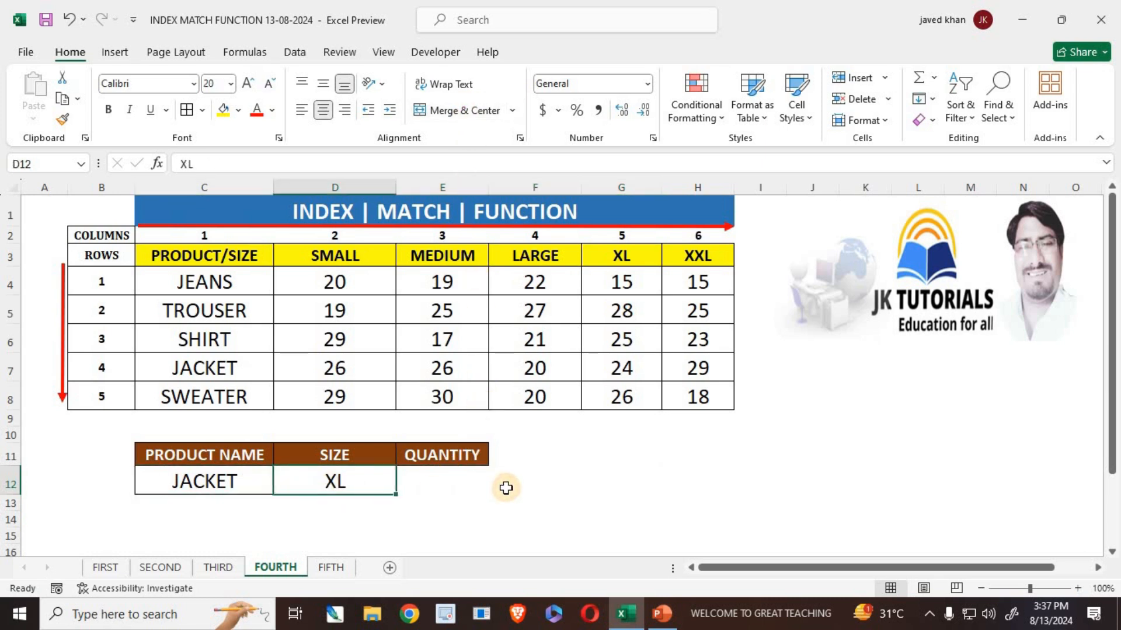
left_click(514, 489)
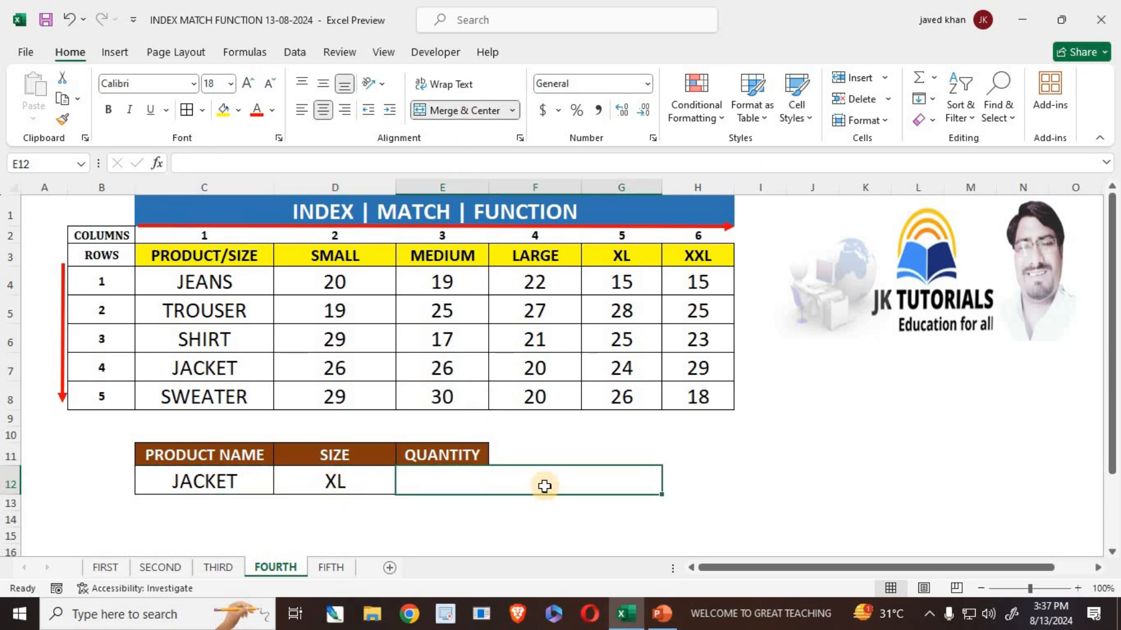
type("=INDEX(")
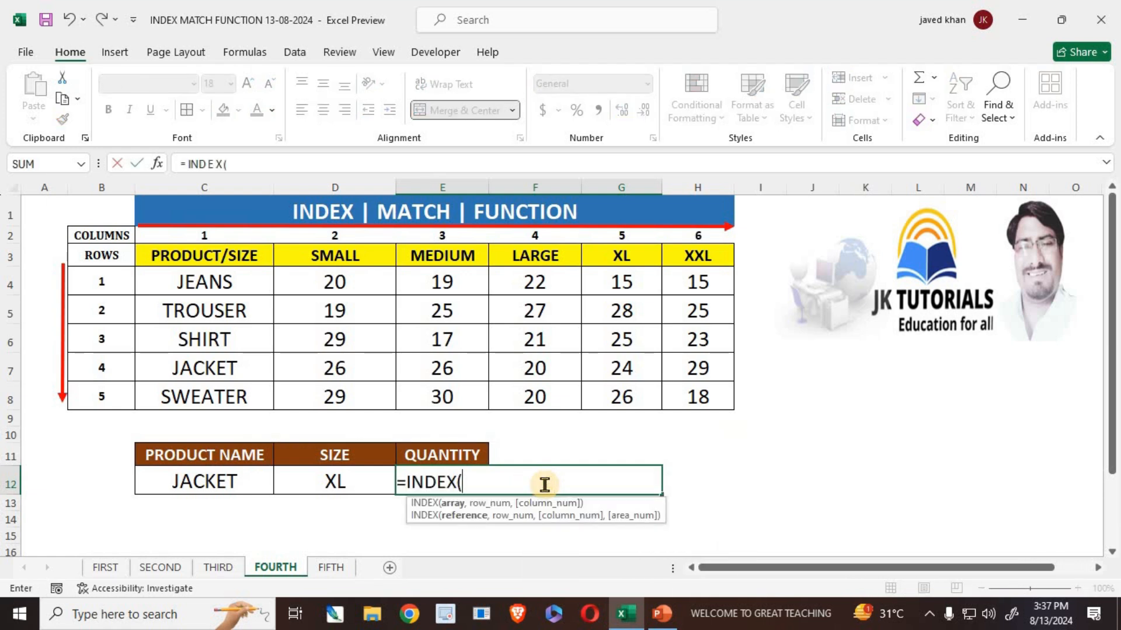
left_click_drag(210, 287, 700, 394)
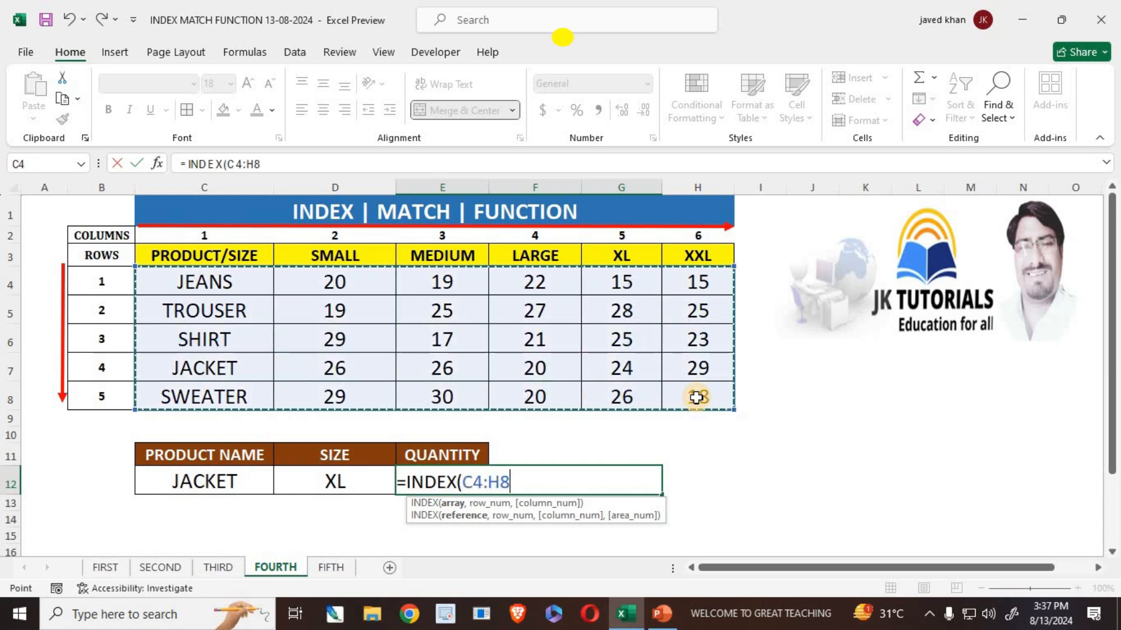
type(",")
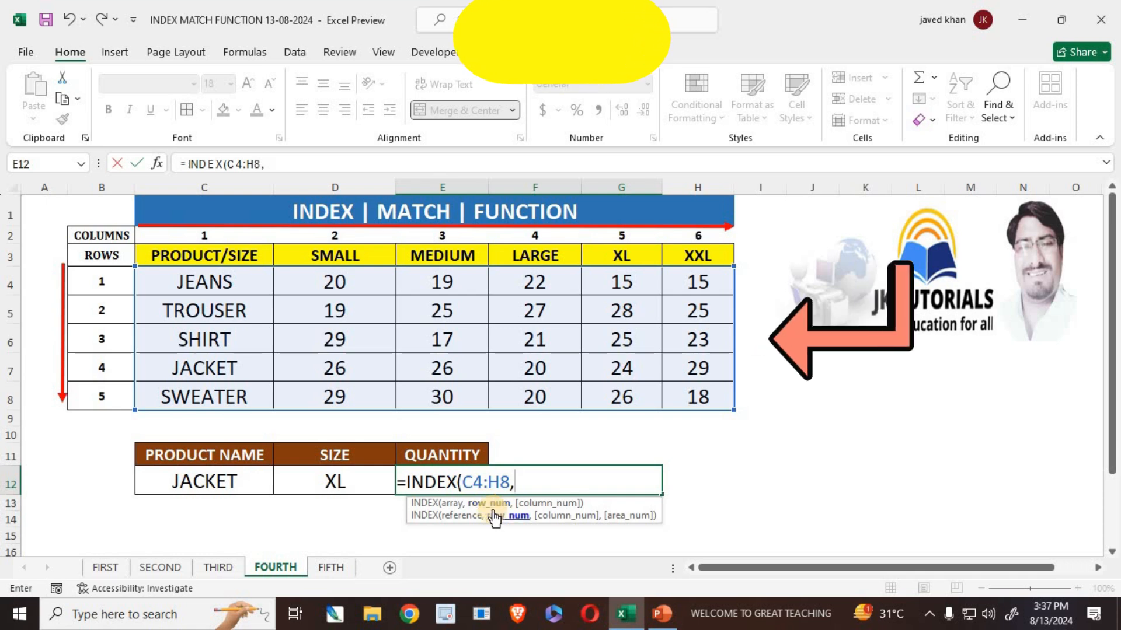
Step: Supply MATCH(C12,C4:C8,0) as the row number of the INDEX formula and begin its column number argument
type("MA")
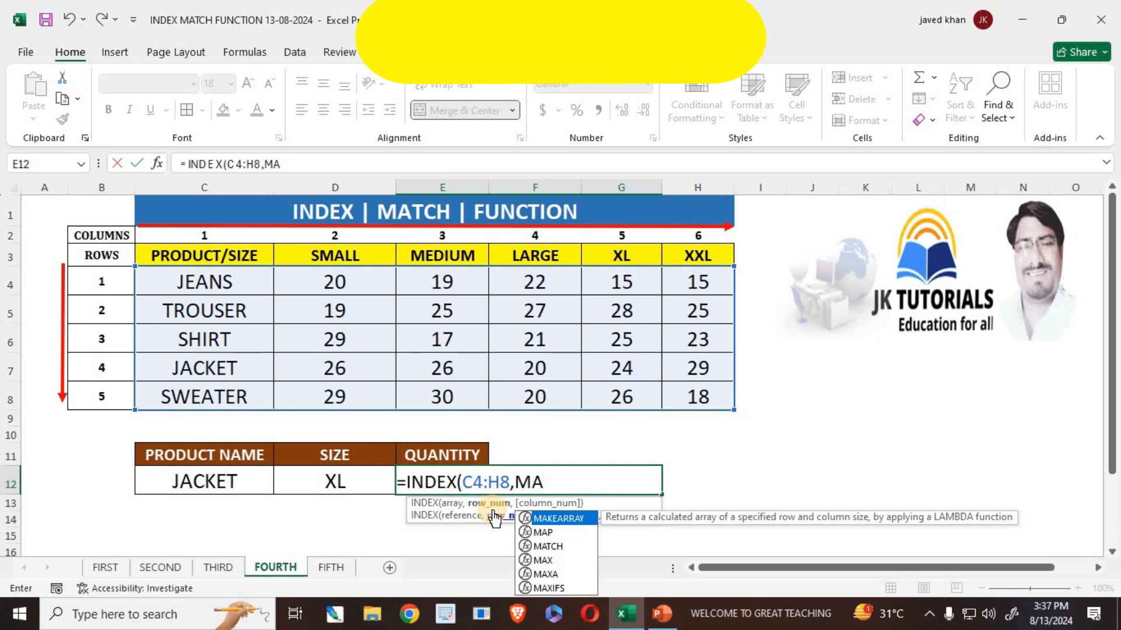
key("Down")
key("Down")
key("Tab")
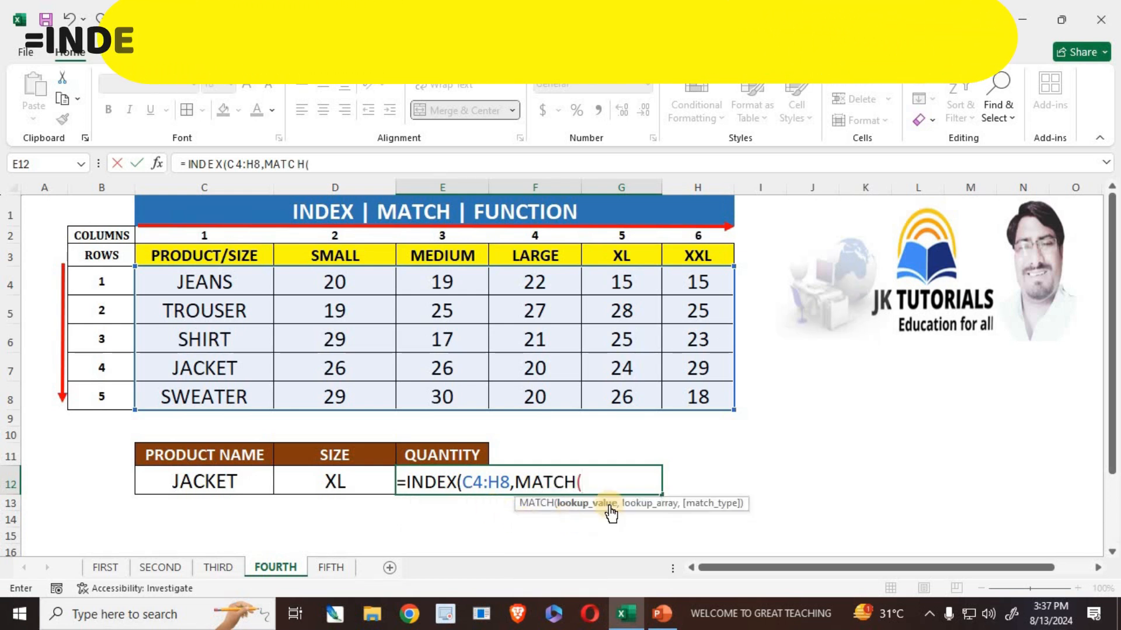
left_click(219, 487)
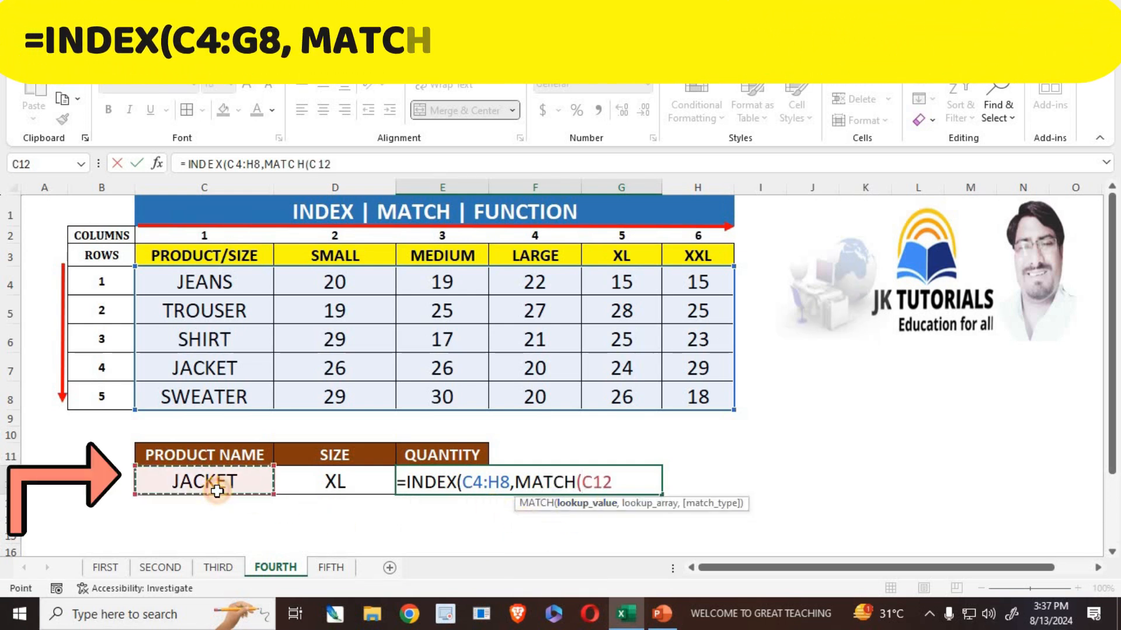
type(",")
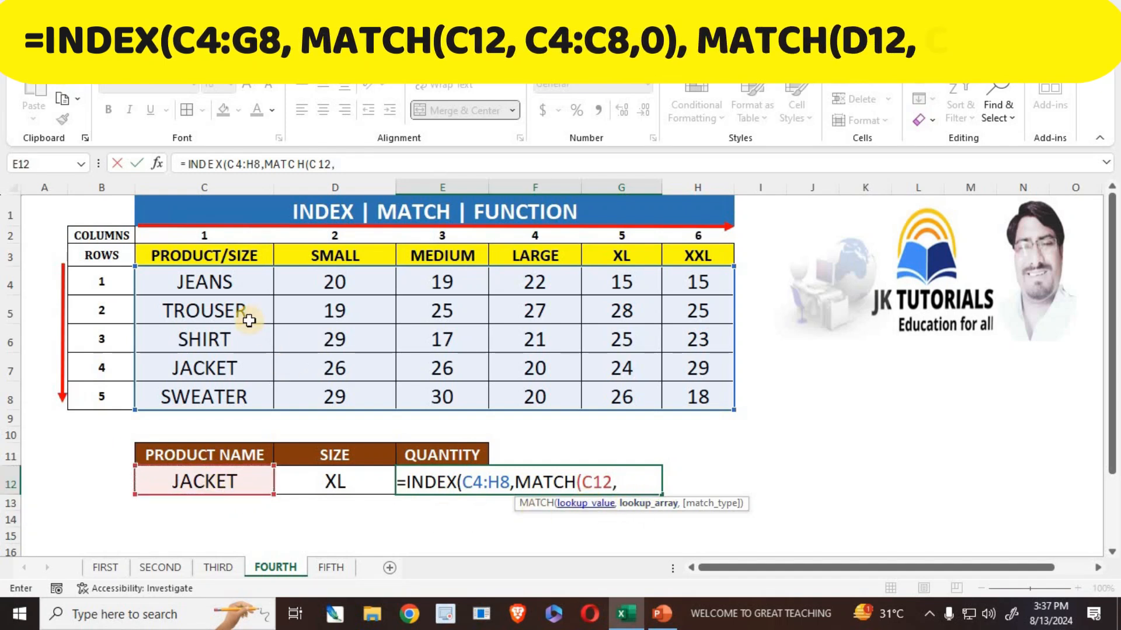
left_click_drag(230, 282, 228, 383)
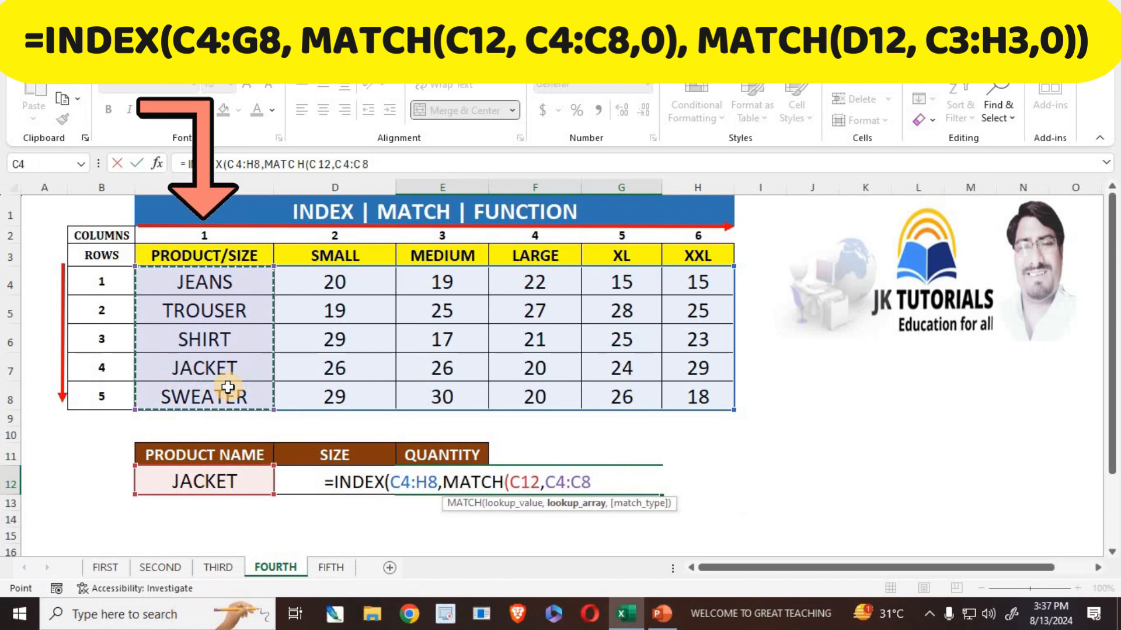
type(",0")
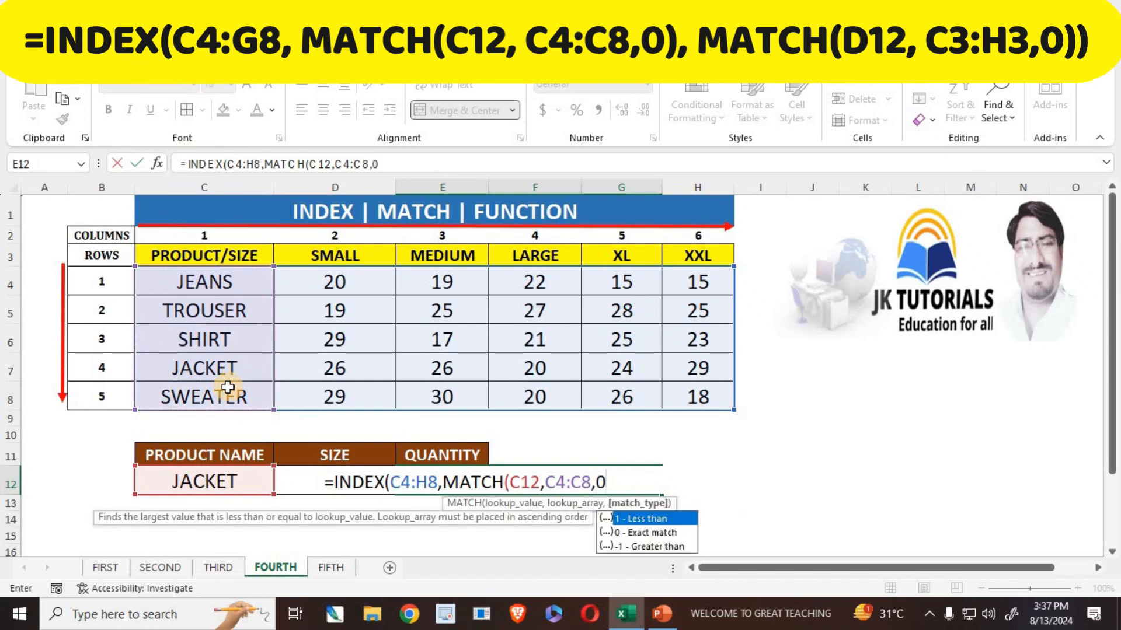
type(")")
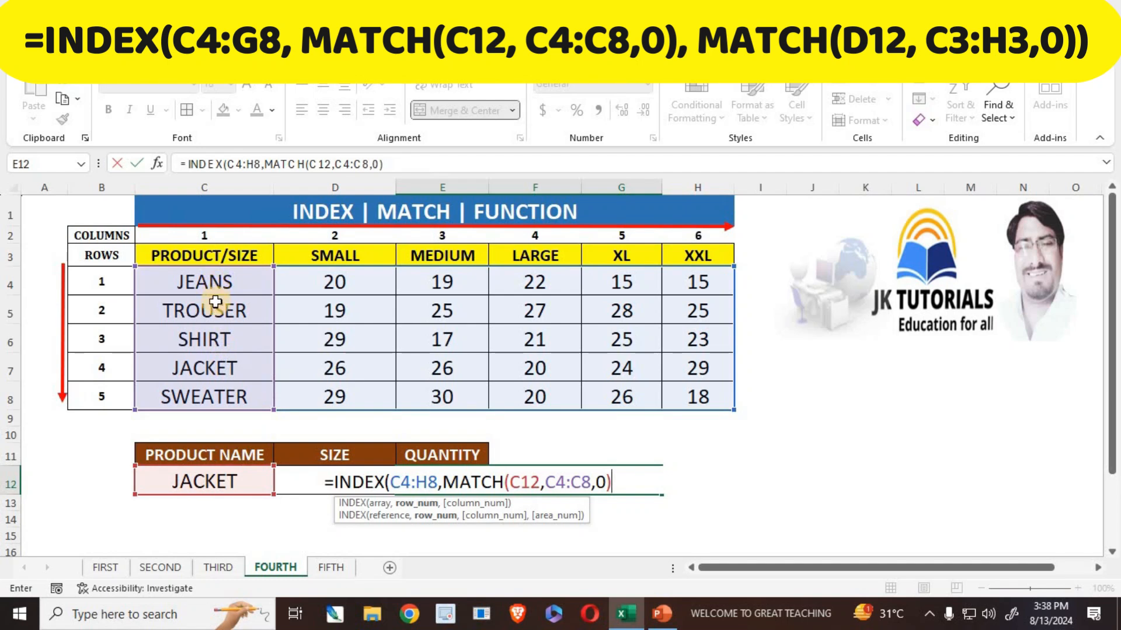
left_click_drag(471, 484, 611, 484)
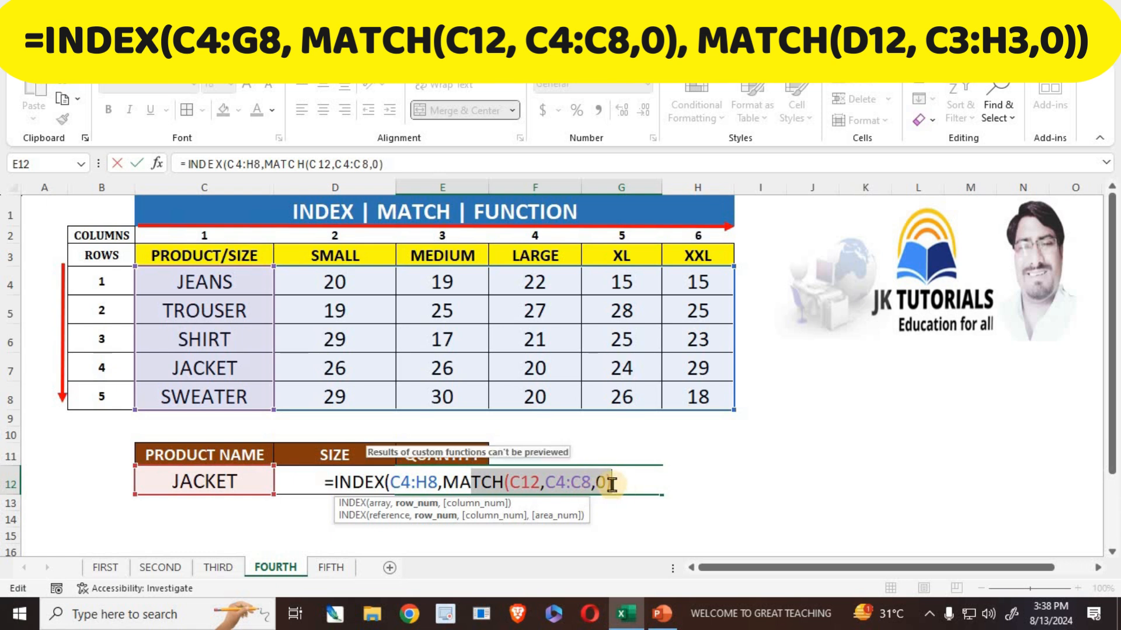
left_click(625, 496)
type(",")
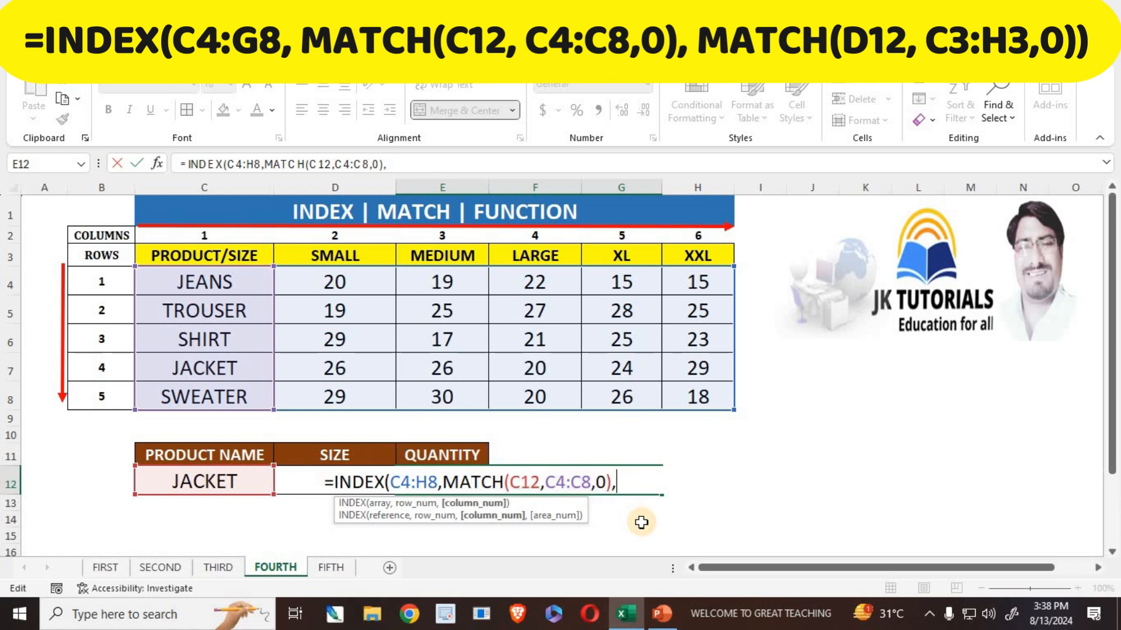
type("MA")
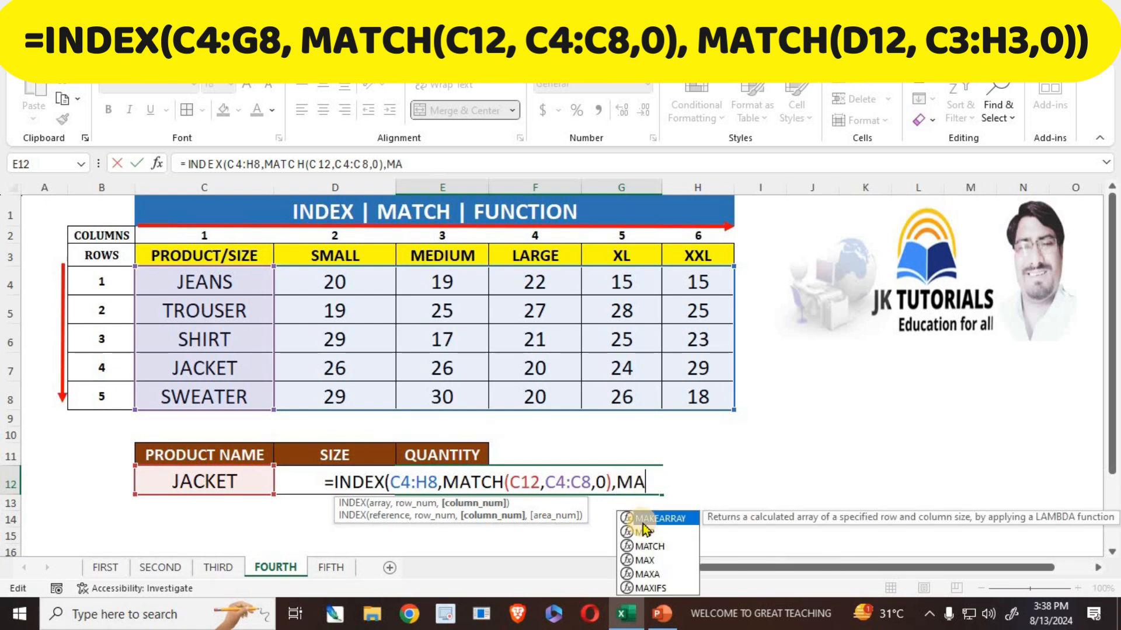
double_click(641, 519)
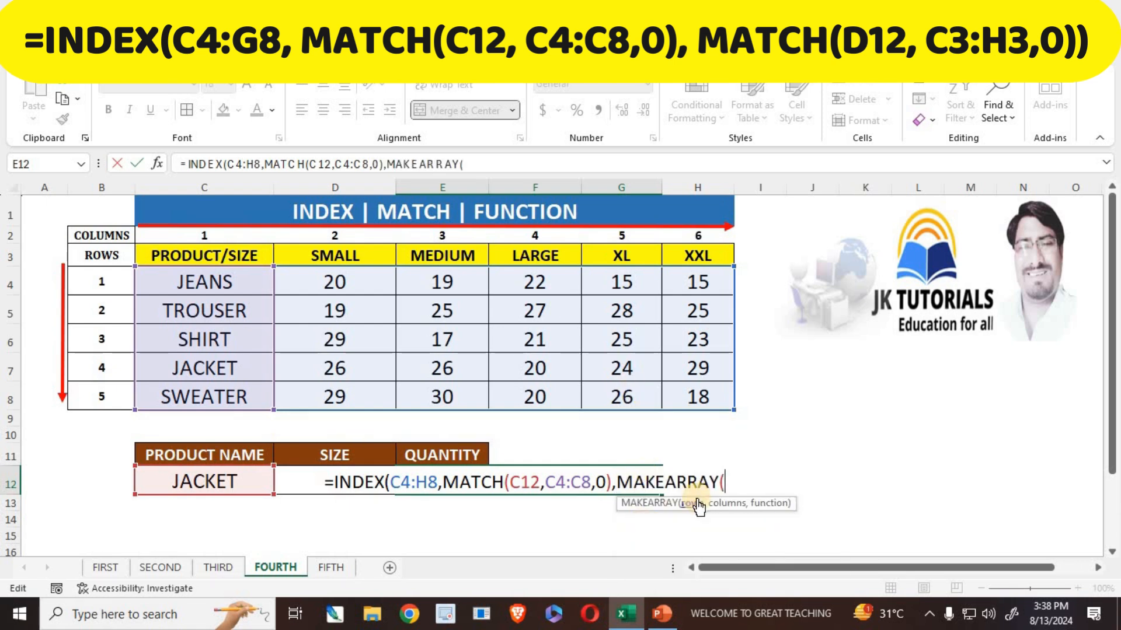
key("BackSpace")
key("BackSpace")
key("BackSpace")
key("BackSpace")
key("BackSpace")
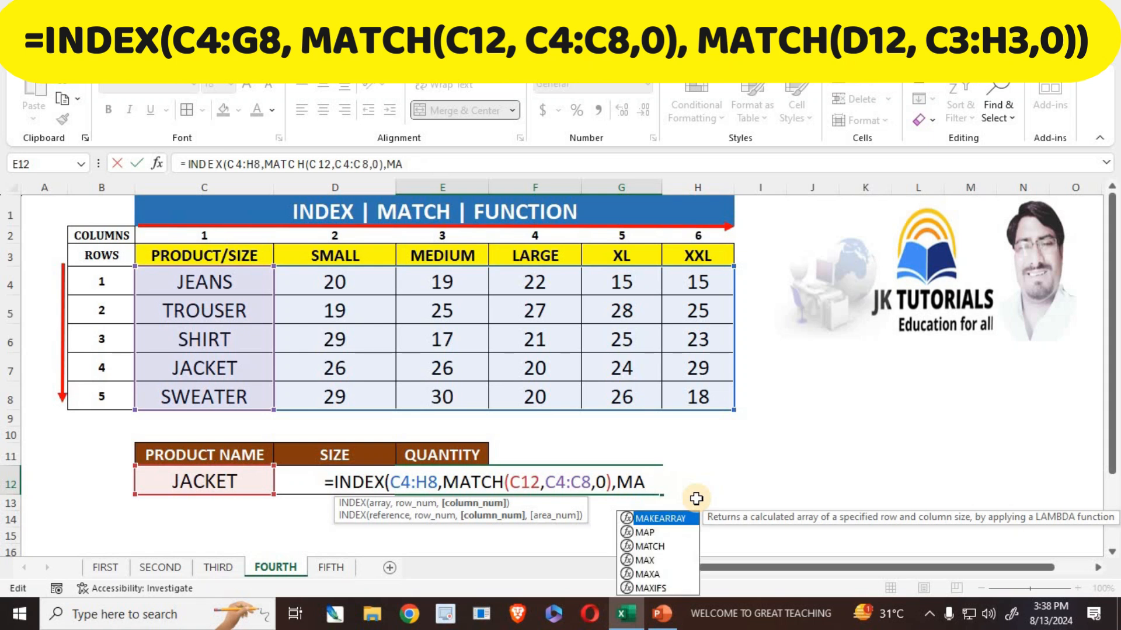
Step: Supply MATCH(D12,C3:H3,0) as the INDEX column number and enter the finished formula in the QUANTITY cell E12
type("T")
key("Tab")
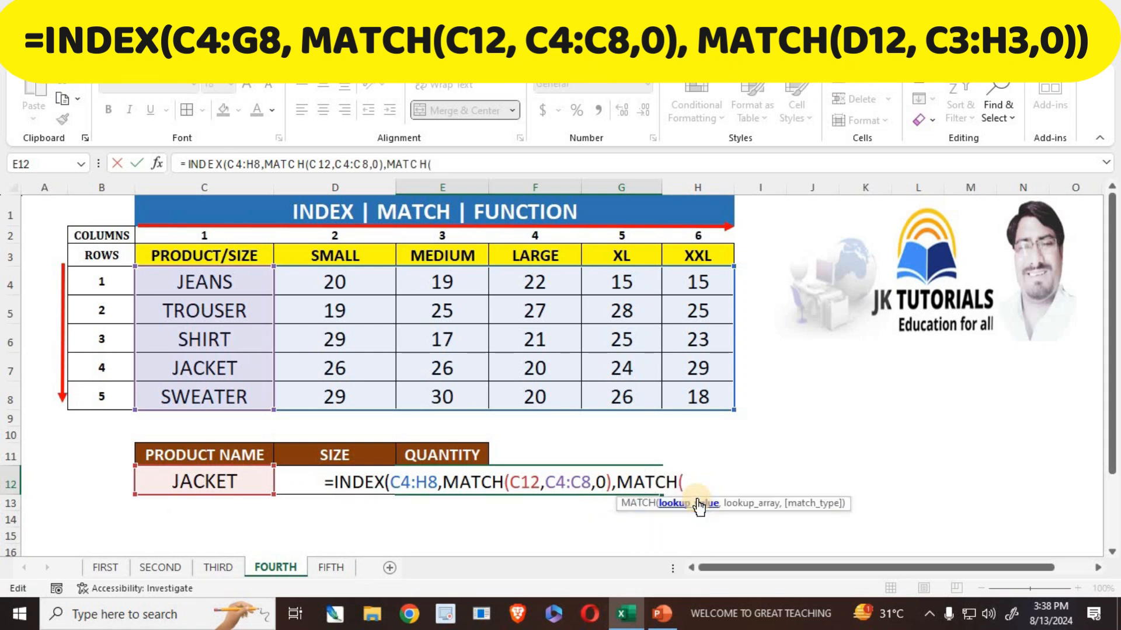
left_click(309, 482)
type(",")
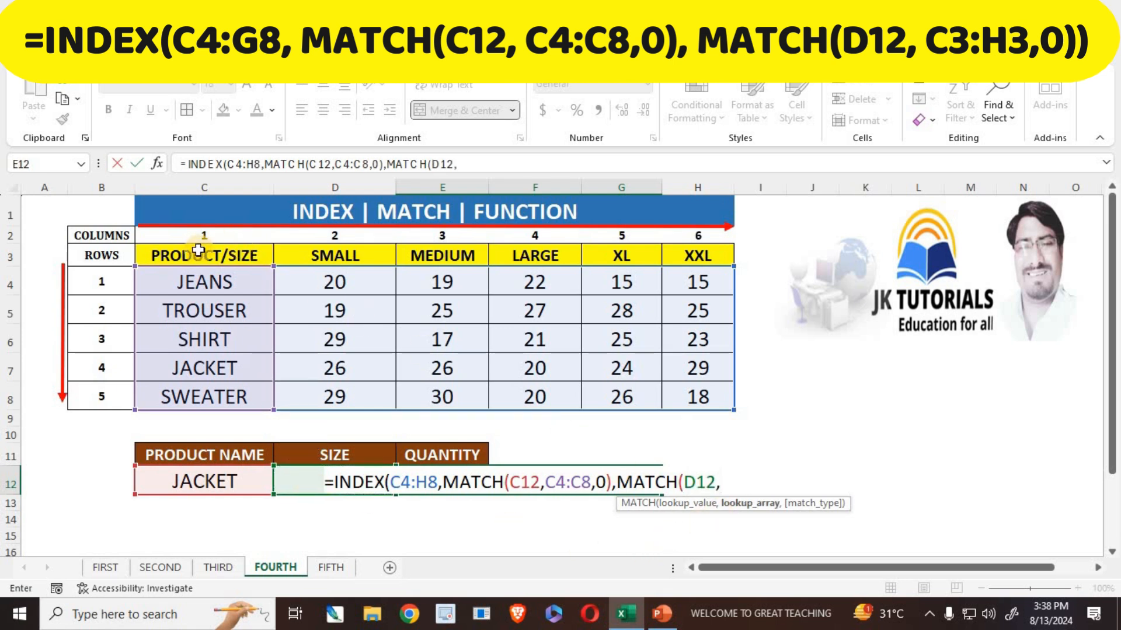
left_click_drag(199, 251, 701, 277)
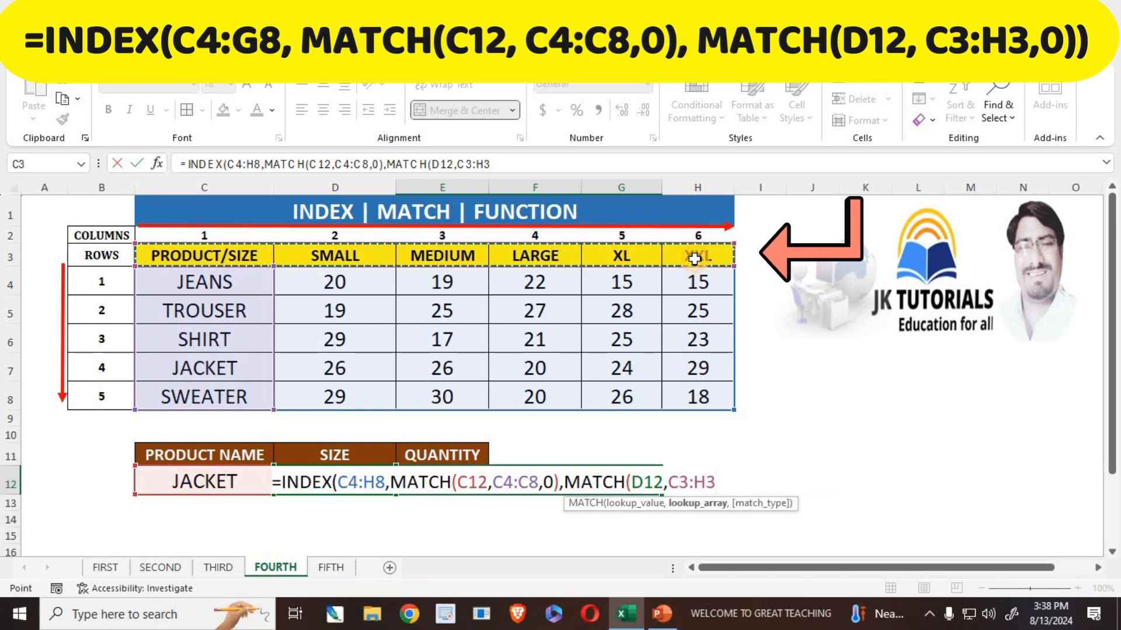
type(",")
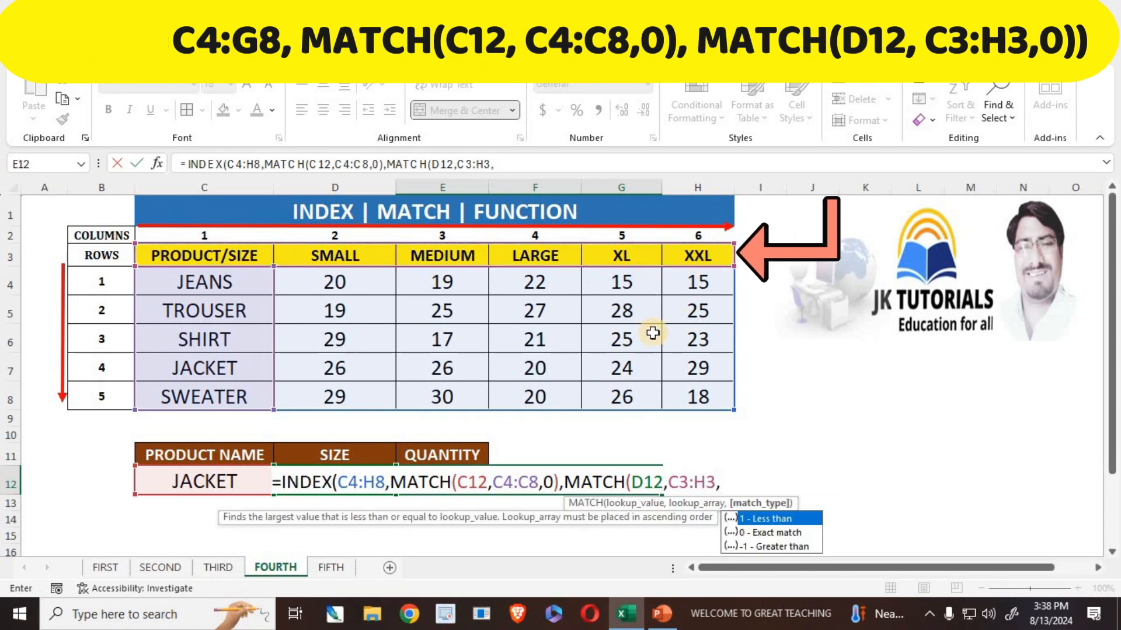
type("0")
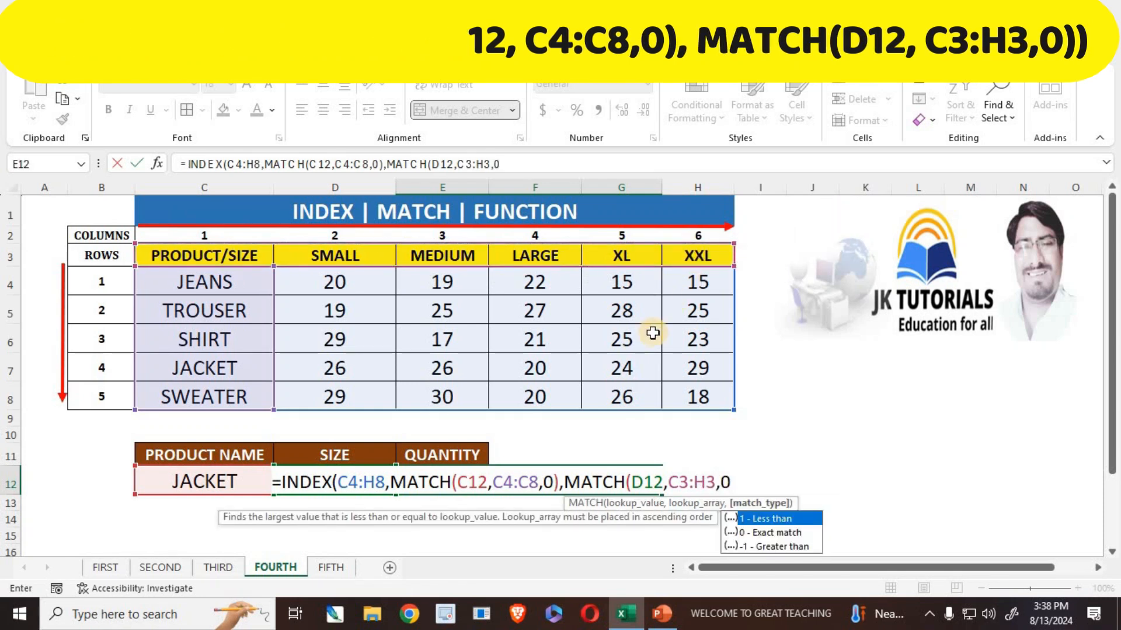
type(")")
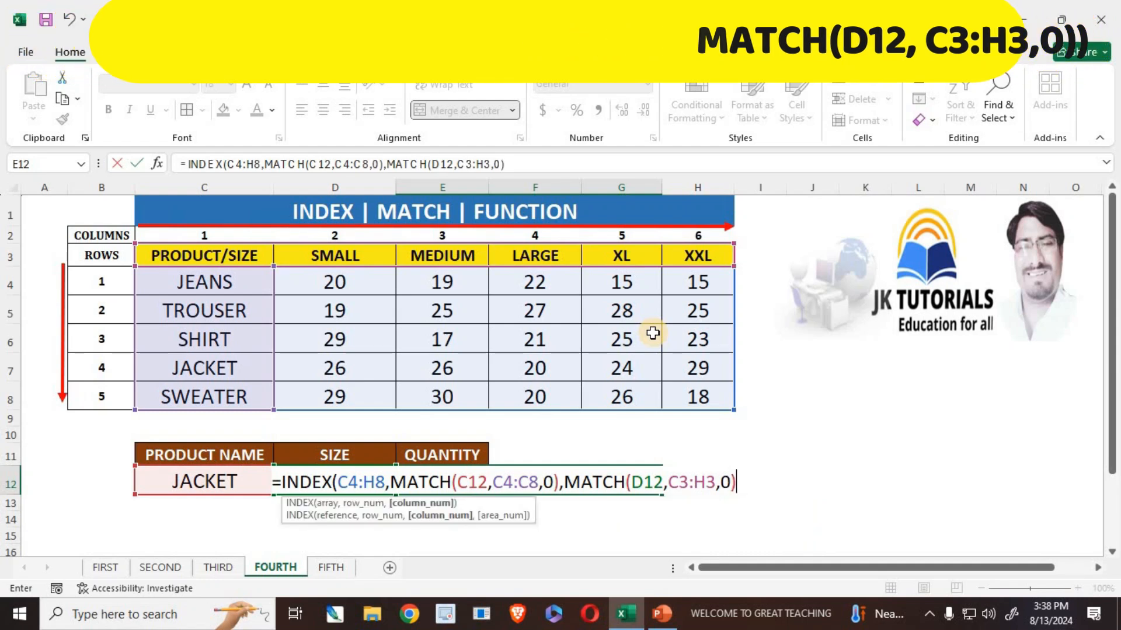
type(")")
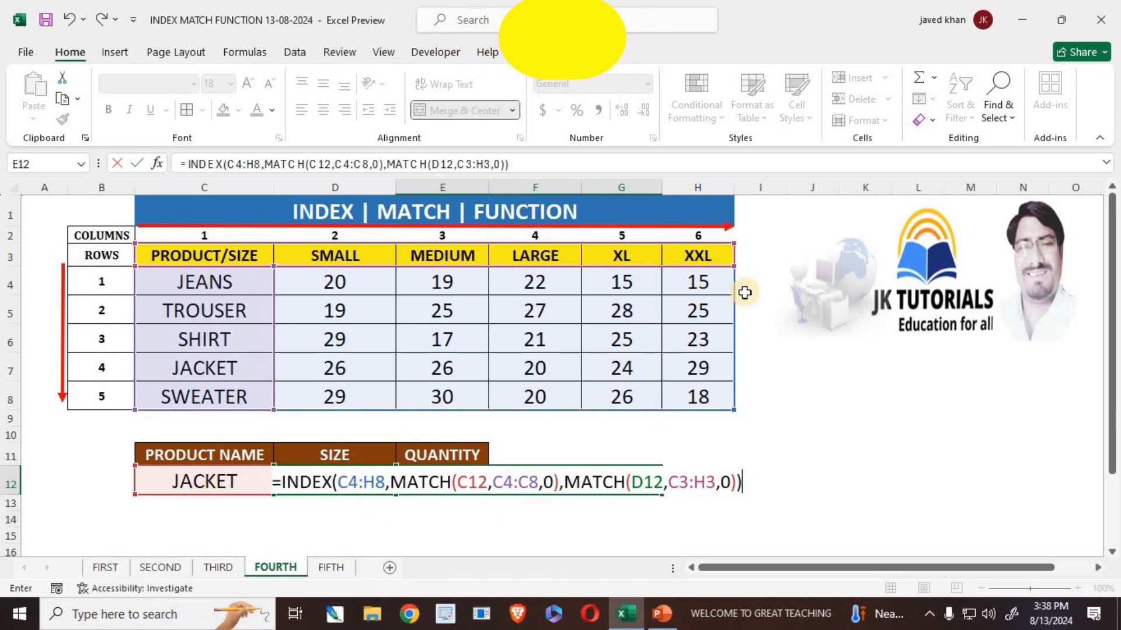
left_click_drag(415, 481, 557, 482)
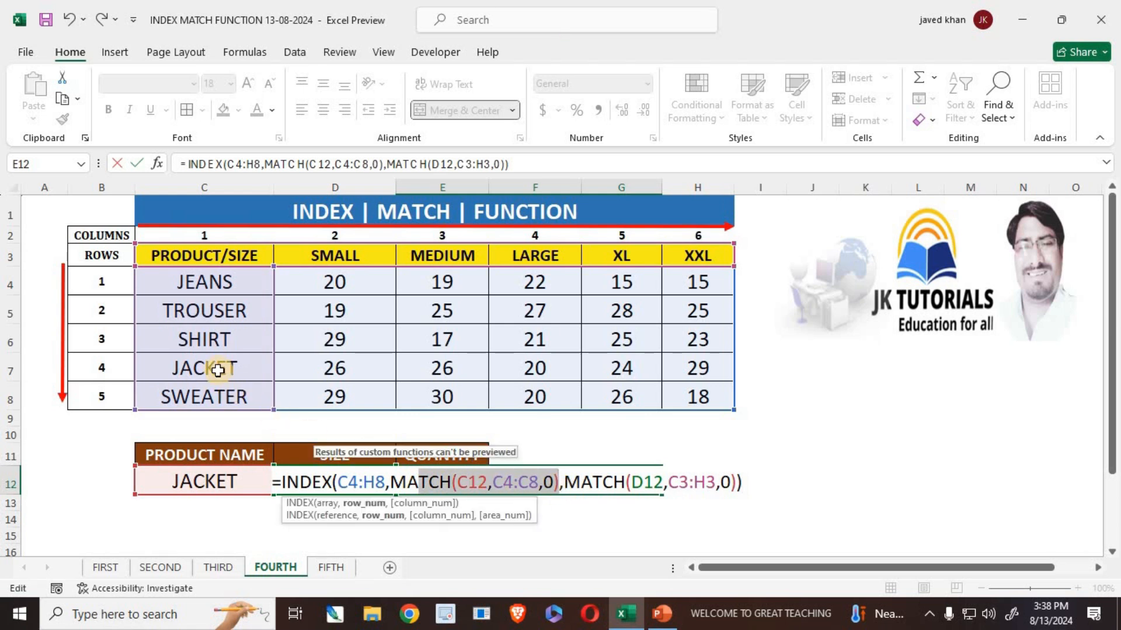
left_click_drag(642, 482, 740, 485)
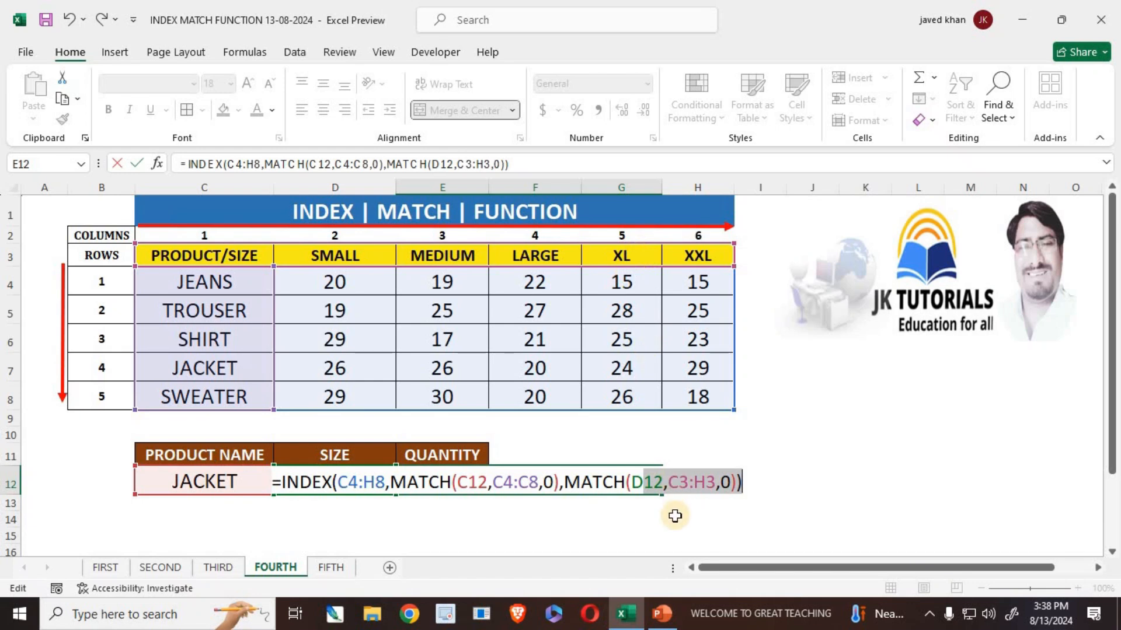
key("Return")
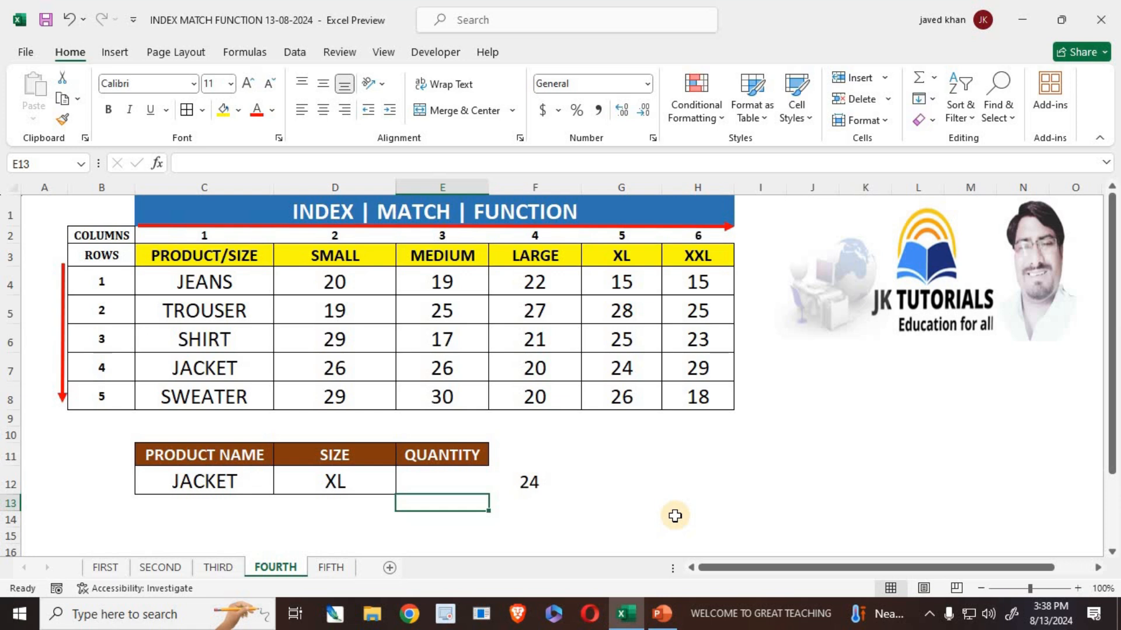
Step: Check the QUANTITY against the JACKET row's XL cell, and repeat the check with the SIZE in D12 set to XXL
left_click(635, 375)
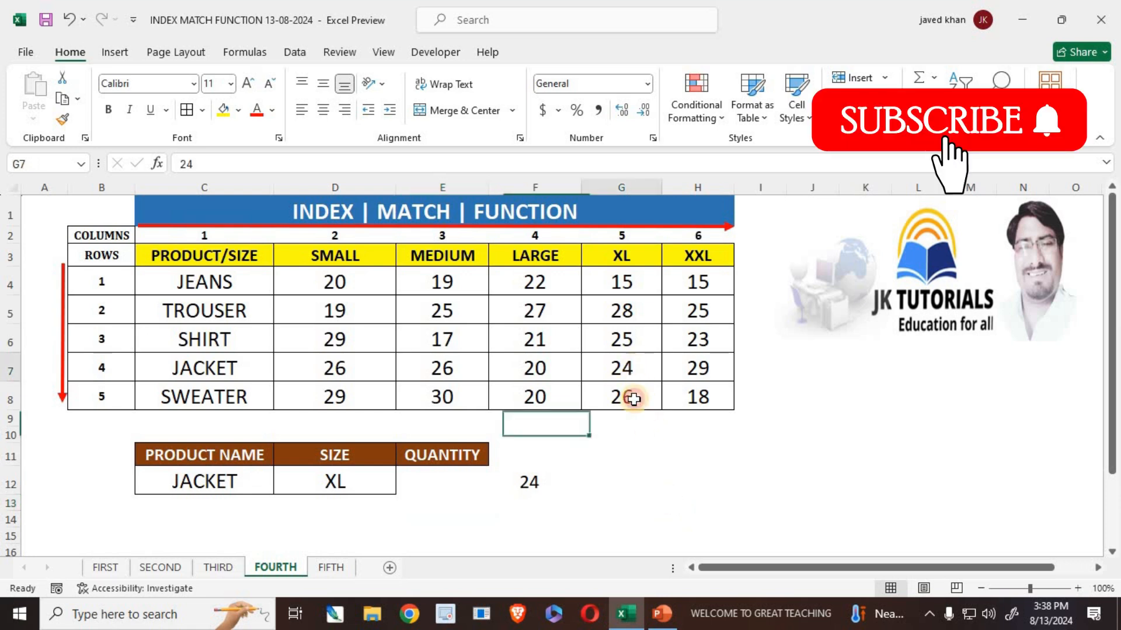
left_click(450, 482)
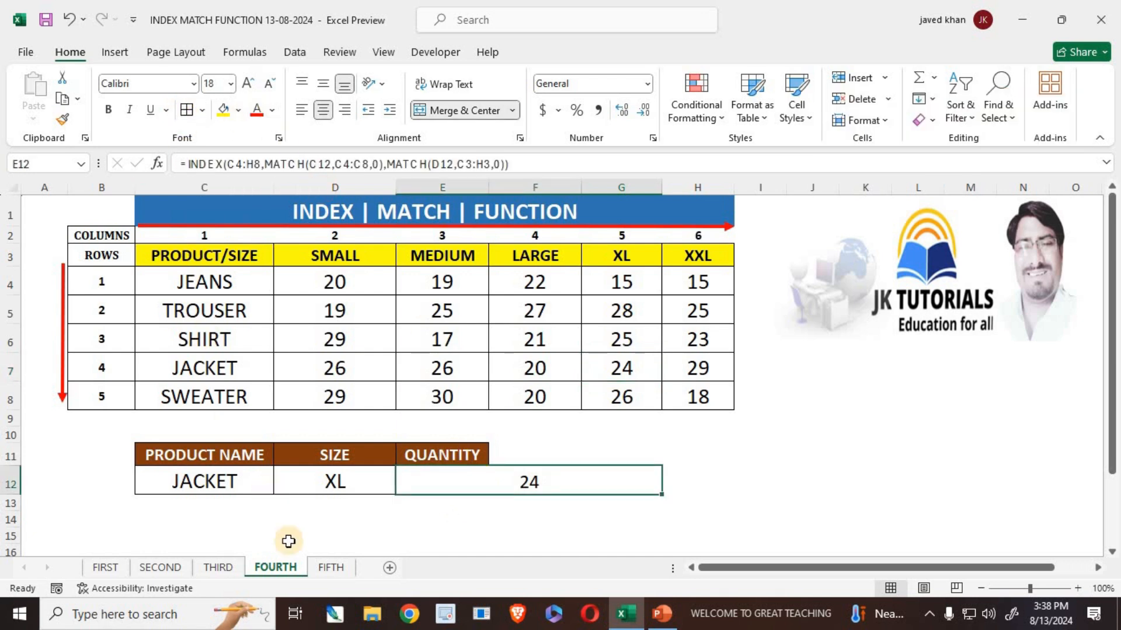
left_click(334, 481)
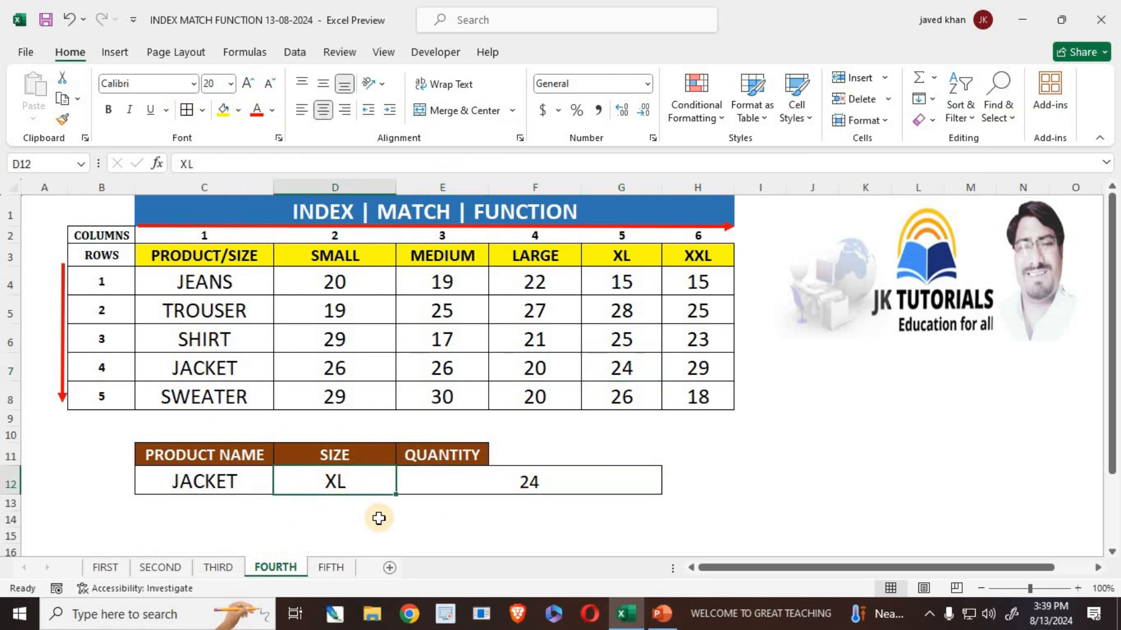
type("X")
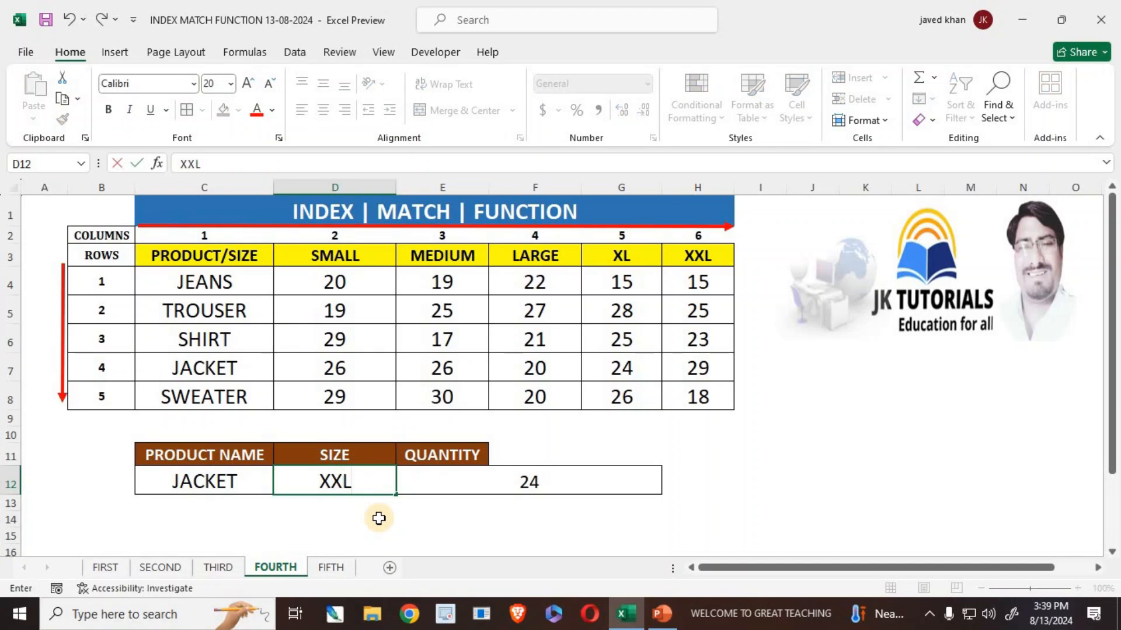
key("Return")
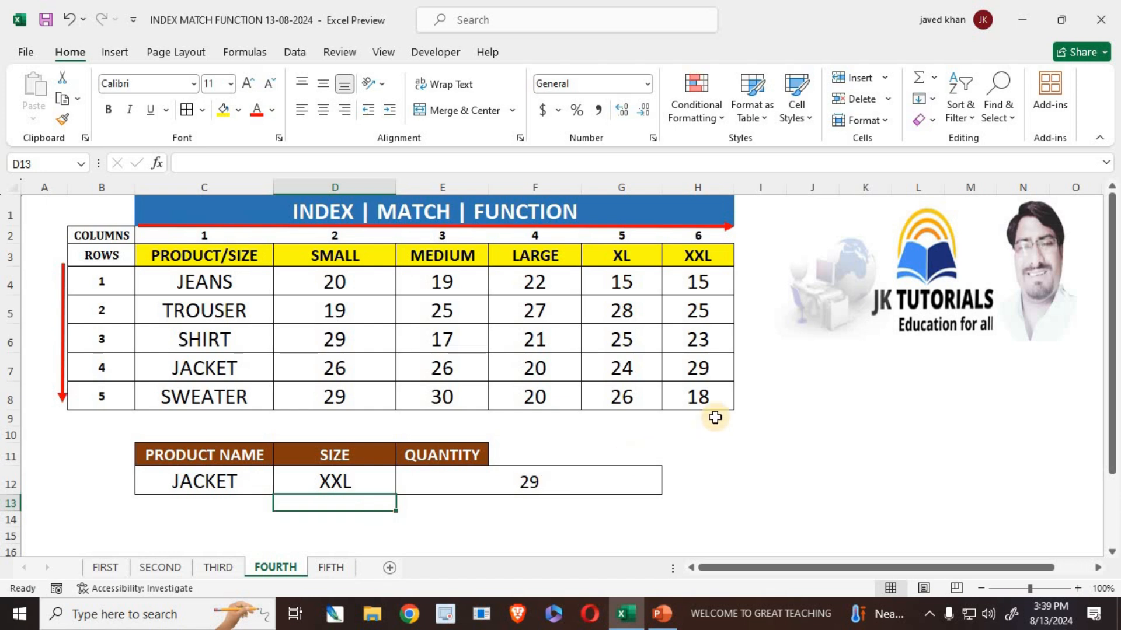
left_click(703, 366)
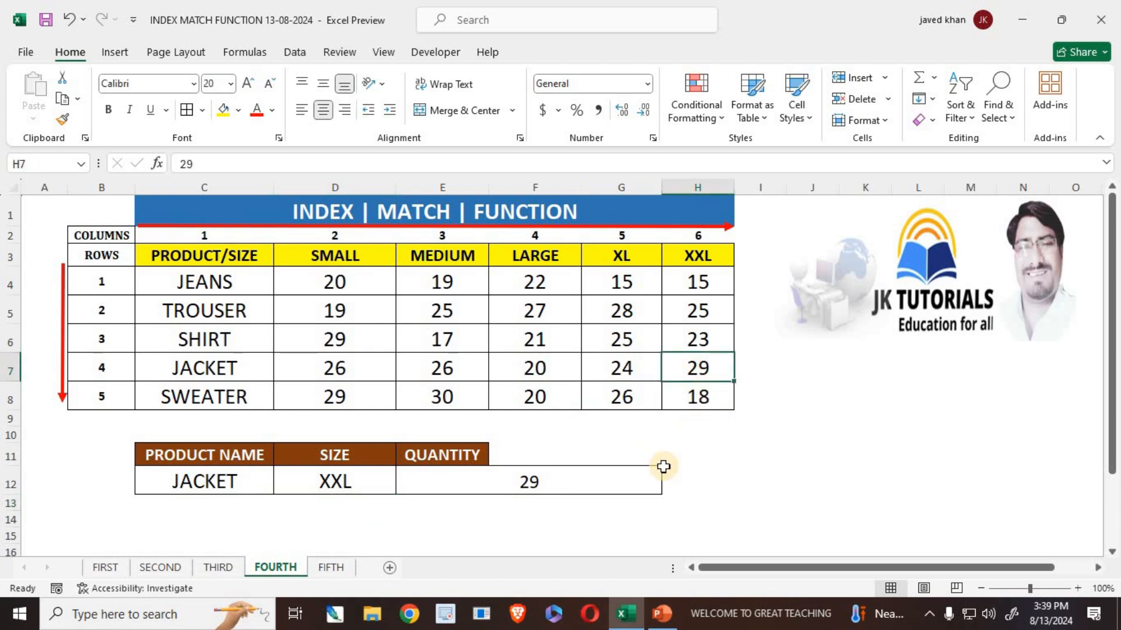
left_click(228, 484)
left_click(305, 488)
left_click(223, 482)
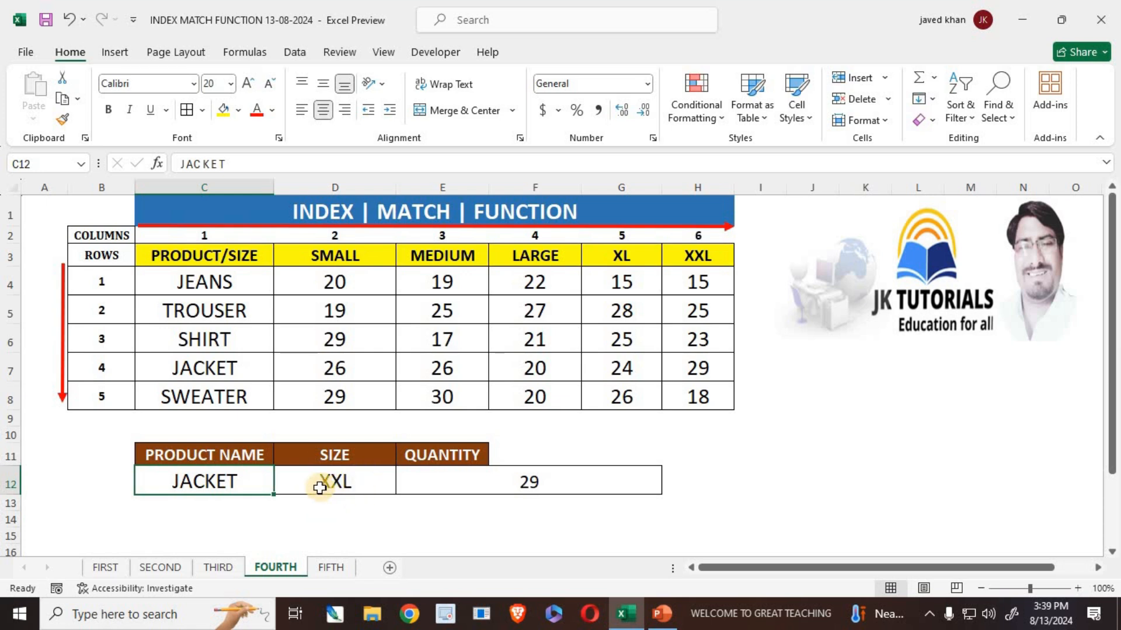
Step: On the FIFTH sheet, clear all contents and formatting from the PRODUCT NAME cell C12 and the SIZE cell D12
left_click(341, 570)
left_click(202, 480)
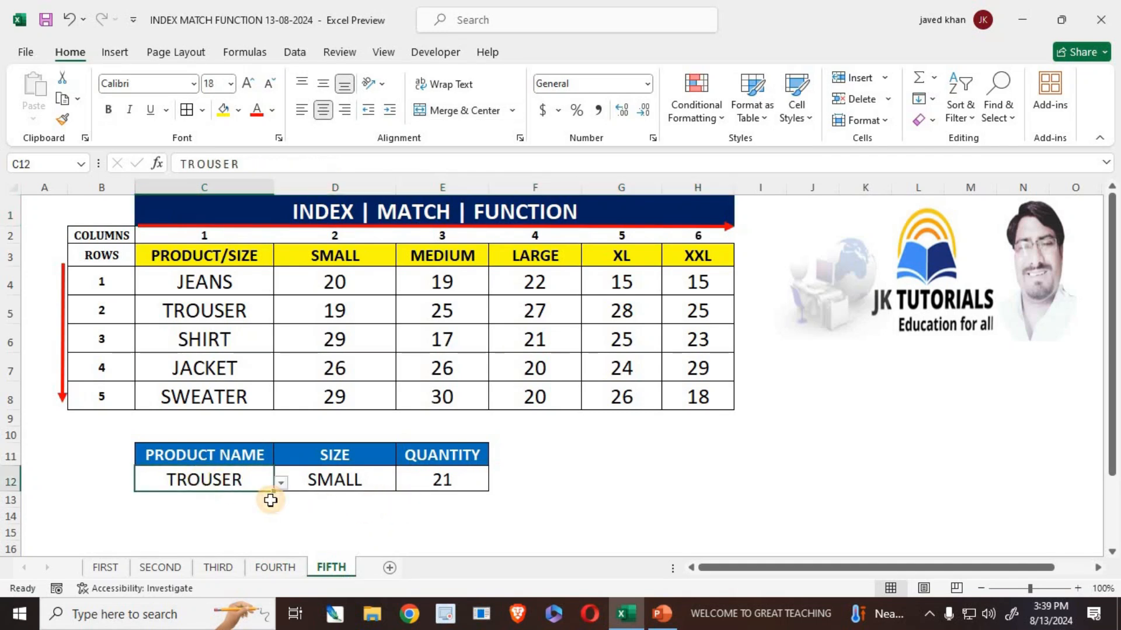
left_click(941, 140)
left_click(969, 187)
left_click(370, 468)
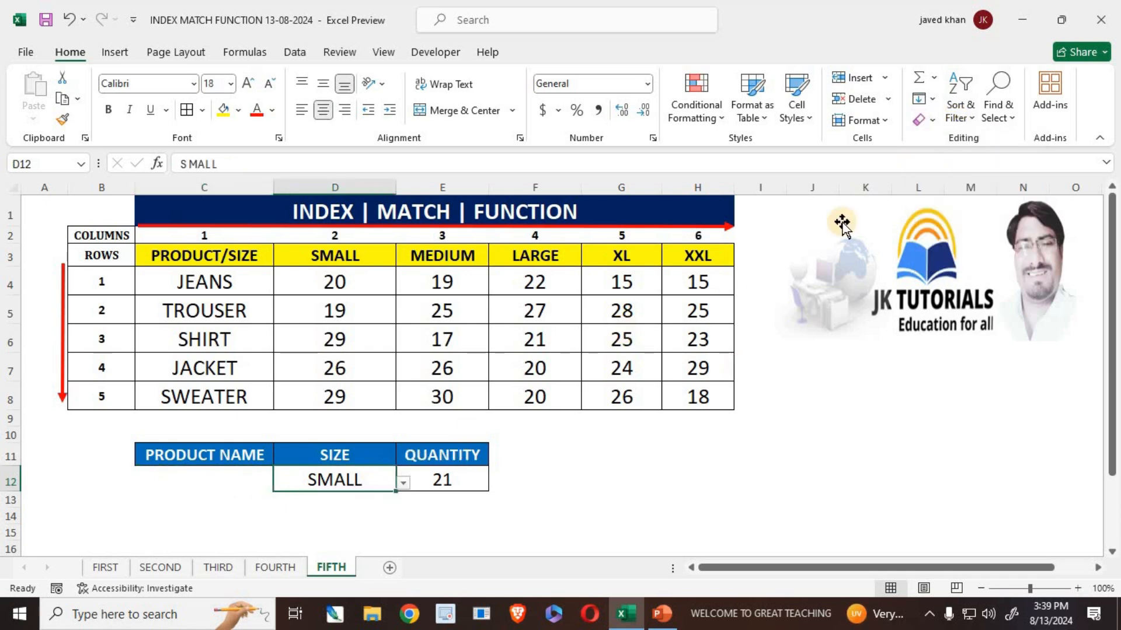
left_click(928, 124)
left_click(952, 146)
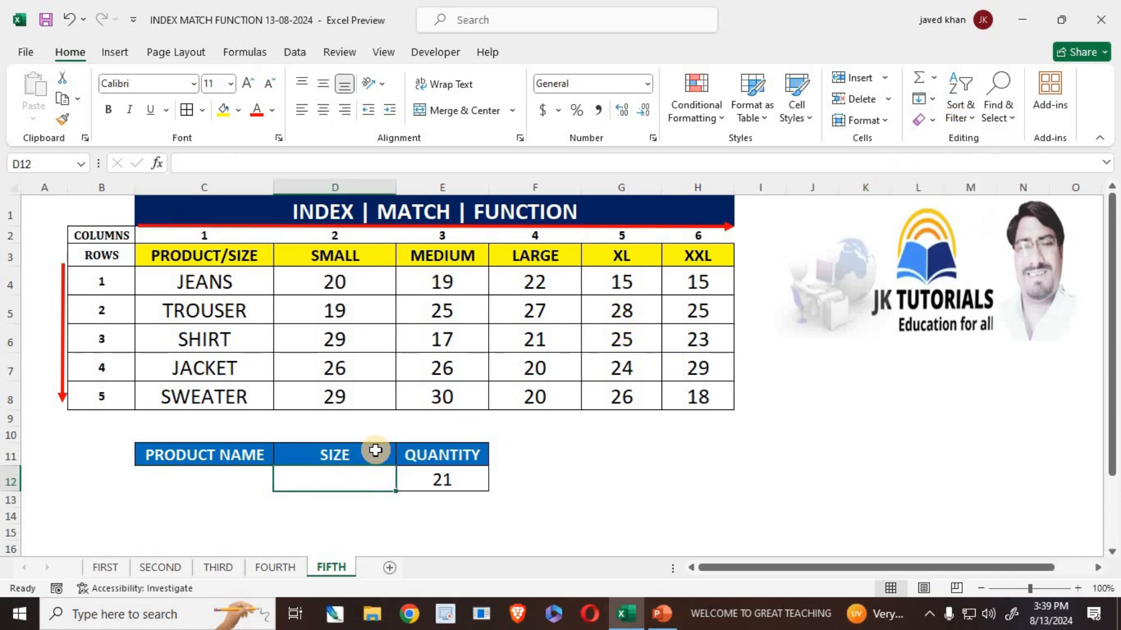
Step: Apply borders and center alignment to the emptied PRODUCT NAME and SIZE cells C12:D12
left_click(233, 481)
left_click(311, 479, "shift")
left_click(323, 110)
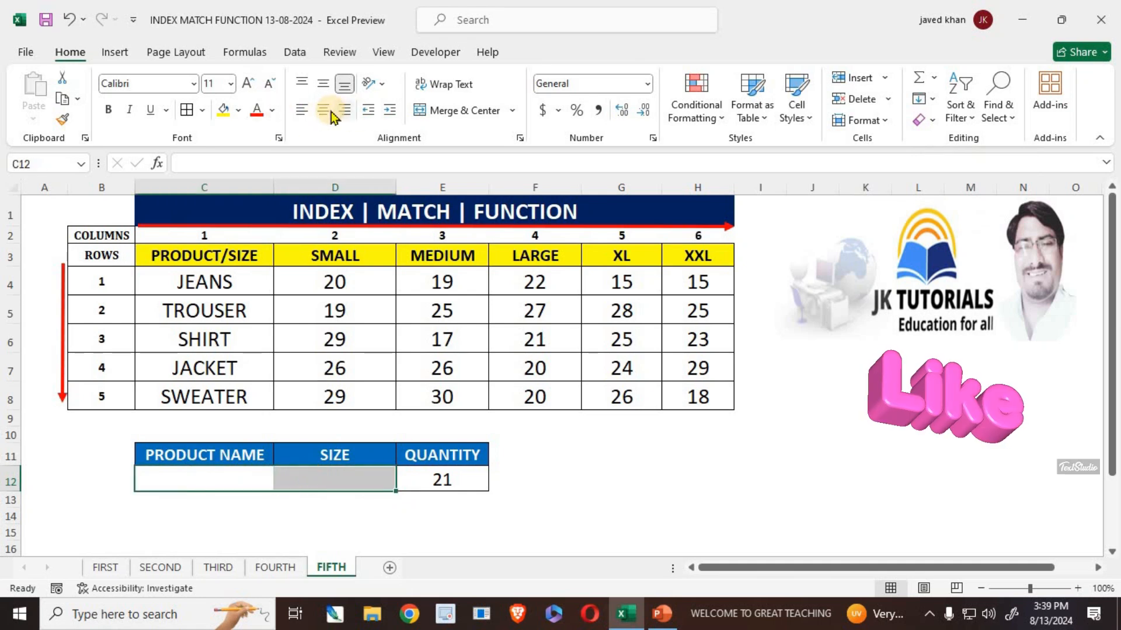
Step: Add list data validation to the PRODUCT NAME cell C12 with source =$C$4:$C$8, and choose SHIRT from its drop-down
left_click(184, 483)
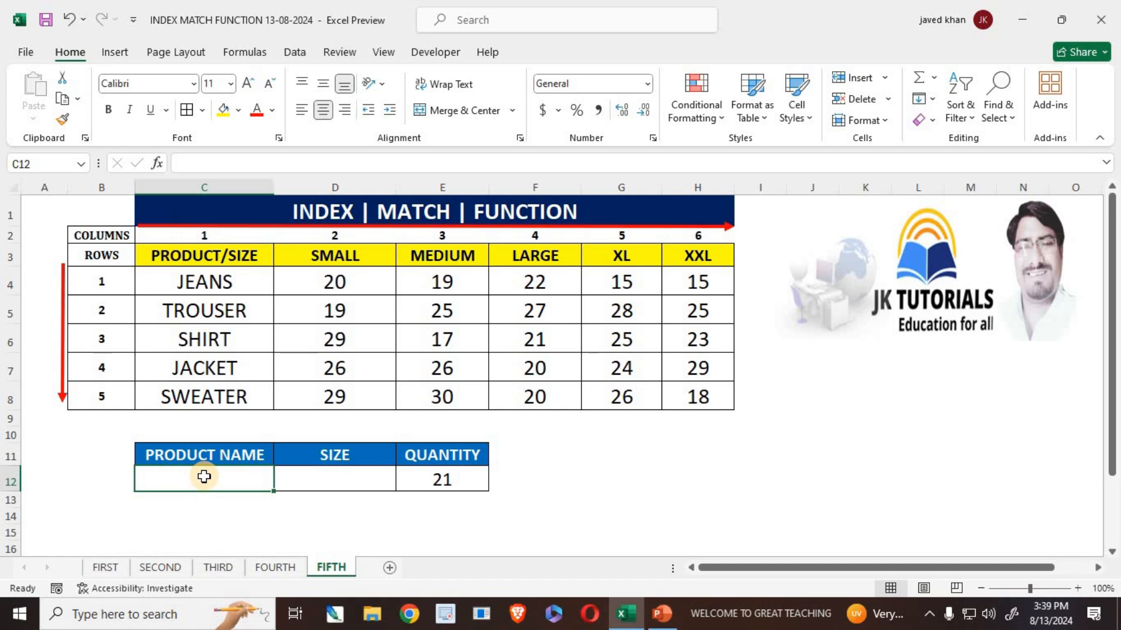
left_click(296, 54)
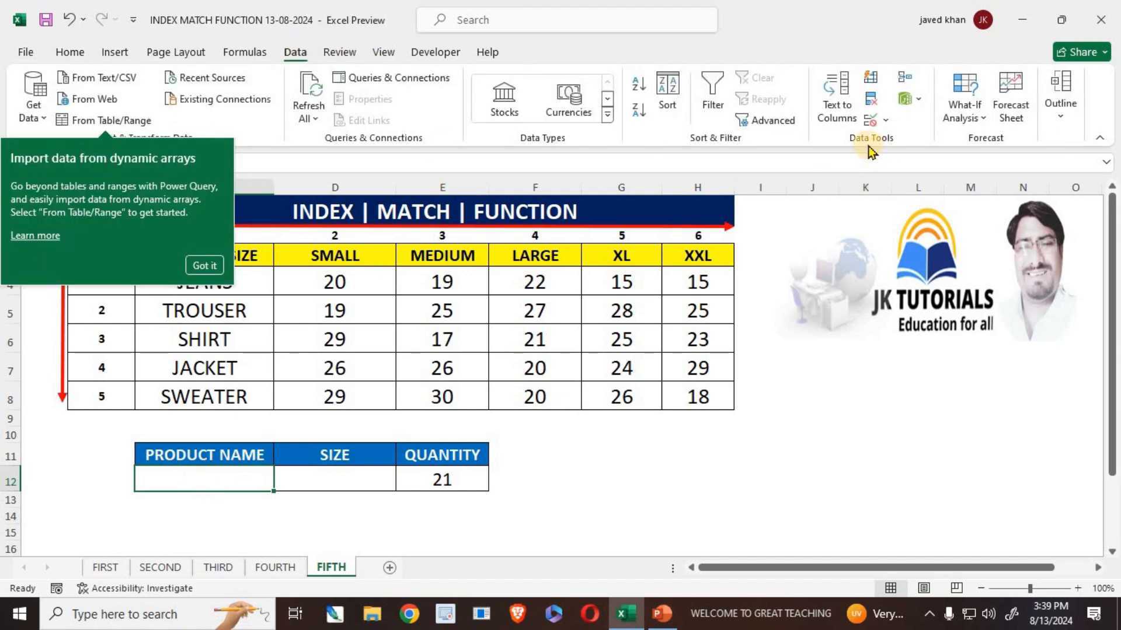
left_click(206, 266)
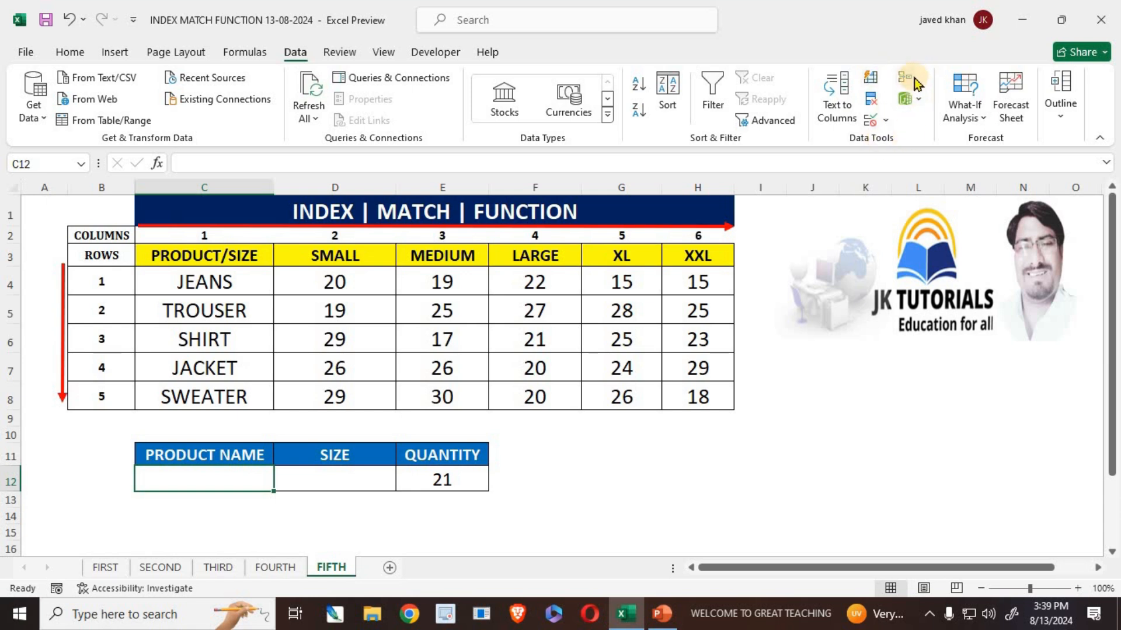
left_click(885, 120)
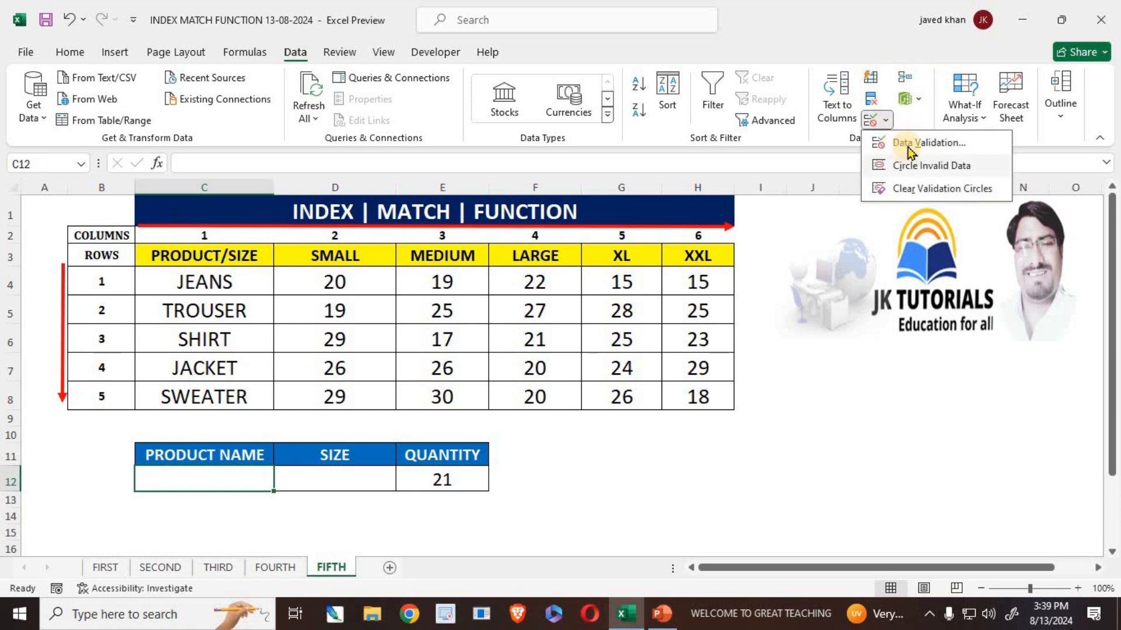
left_click(909, 150)
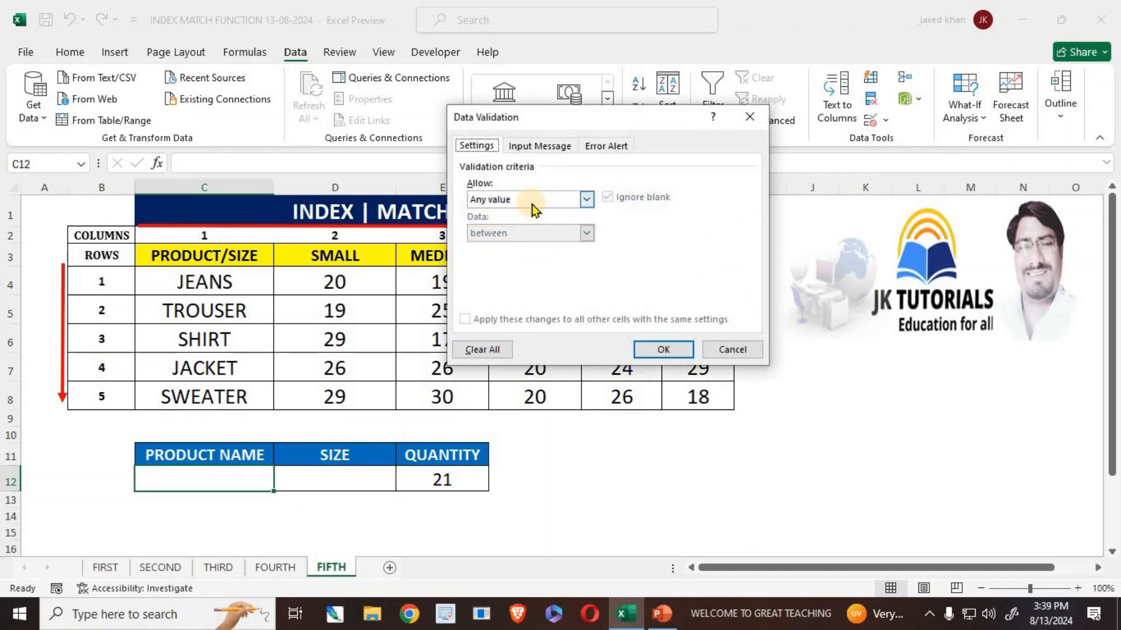
left_click(531, 204)
left_click(501, 247)
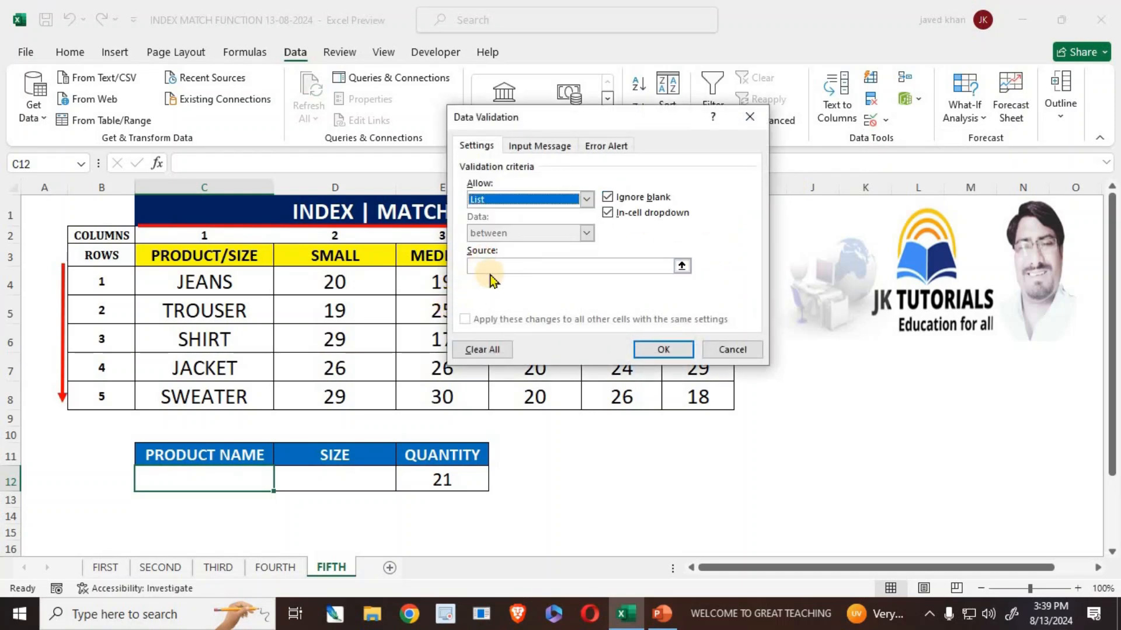
left_click(492, 264)
left_click_drag(236, 279, 219, 384)
left_click(655, 348)
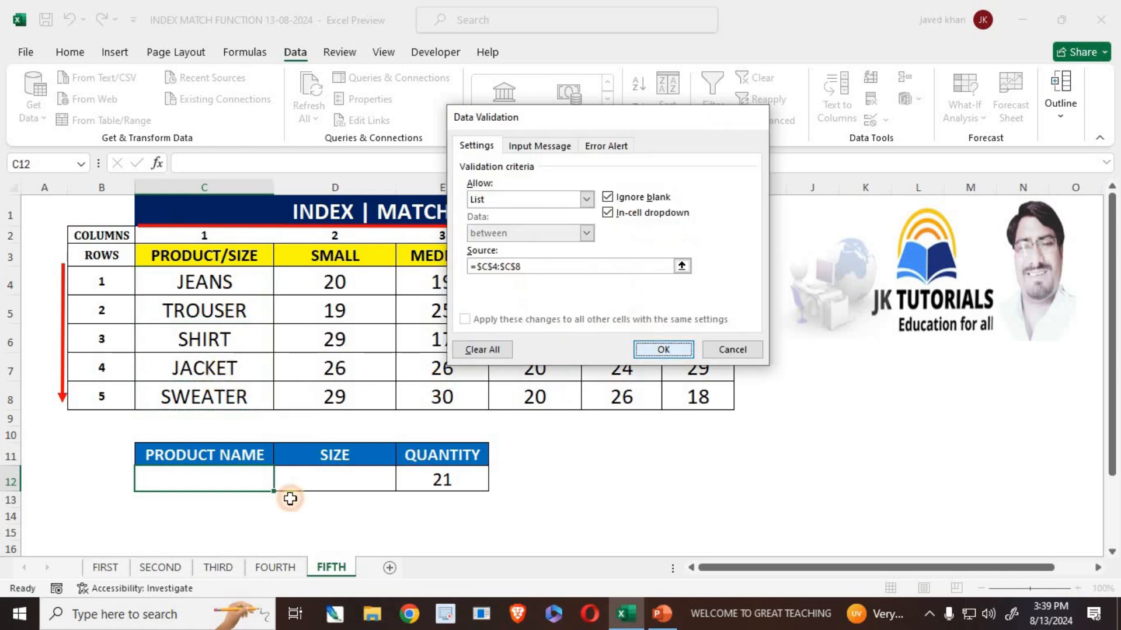
left_click(280, 484)
left_click(212, 527)
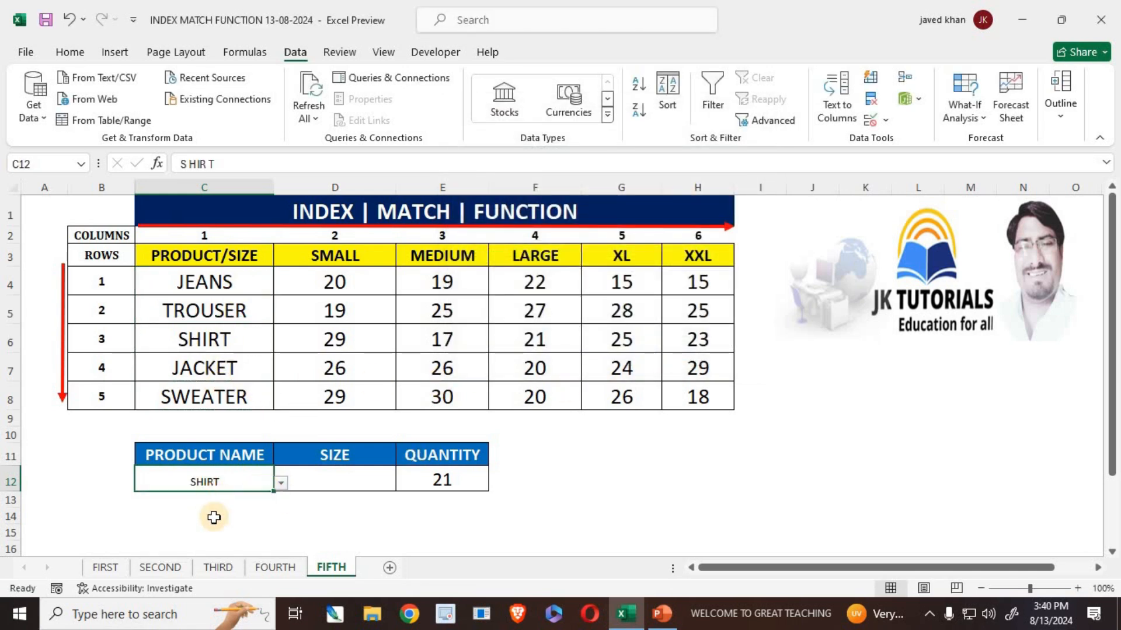
Step: Add list data validation to the SIZE cell D12, using the size headers D3:H3 as the source
left_click(358, 478)
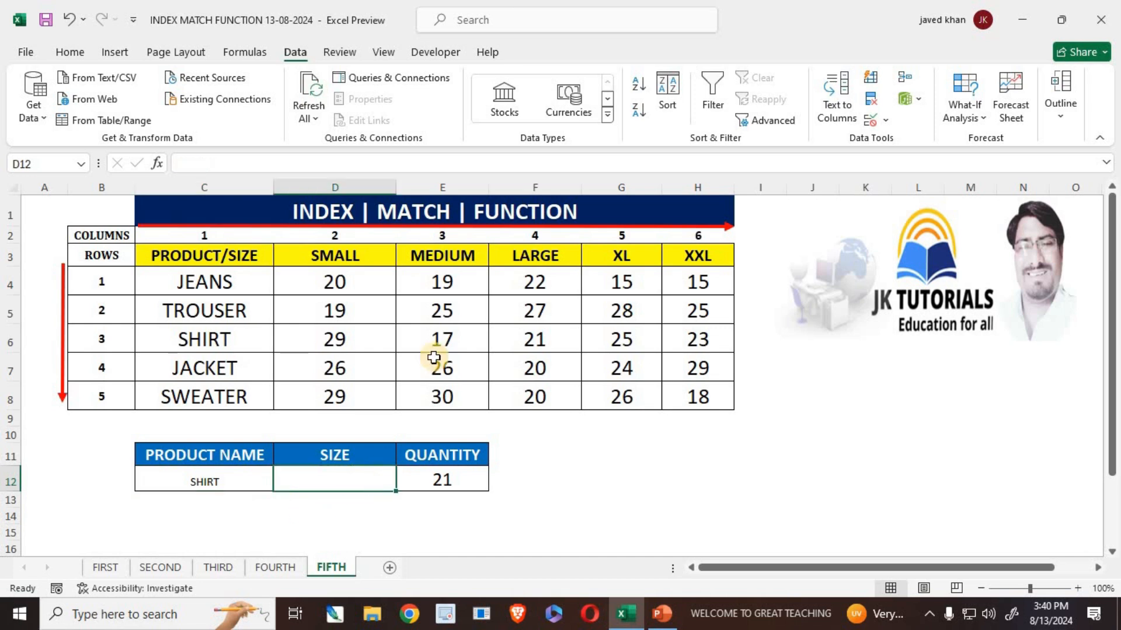
left_click(886, 121)
left_click(911, 144)
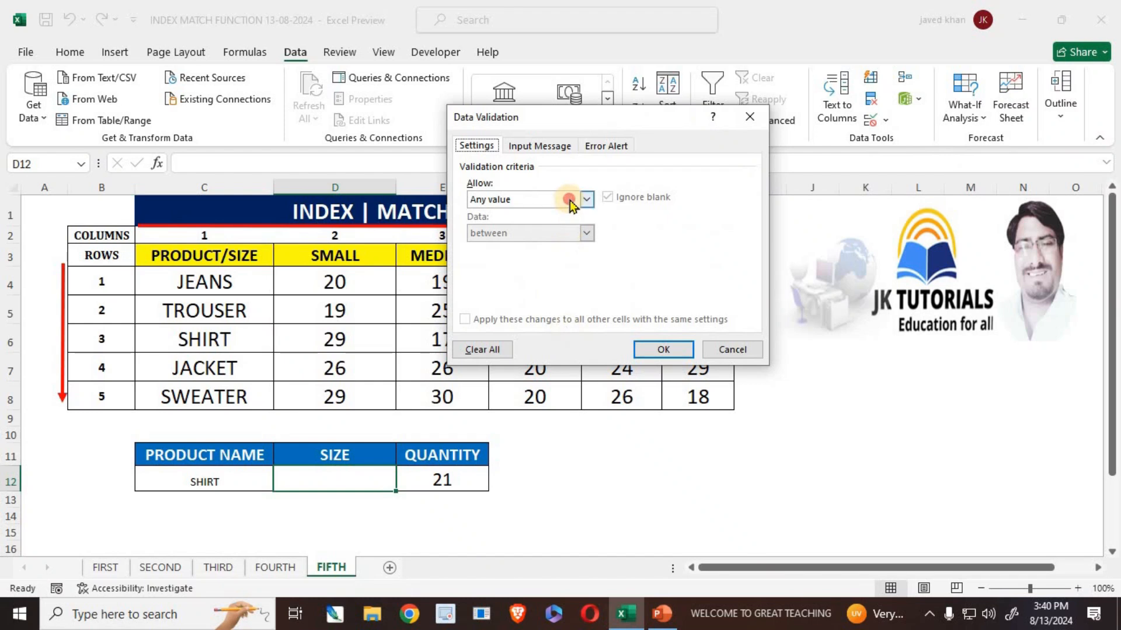
left_click(570, 201)
left_click(523, 251)
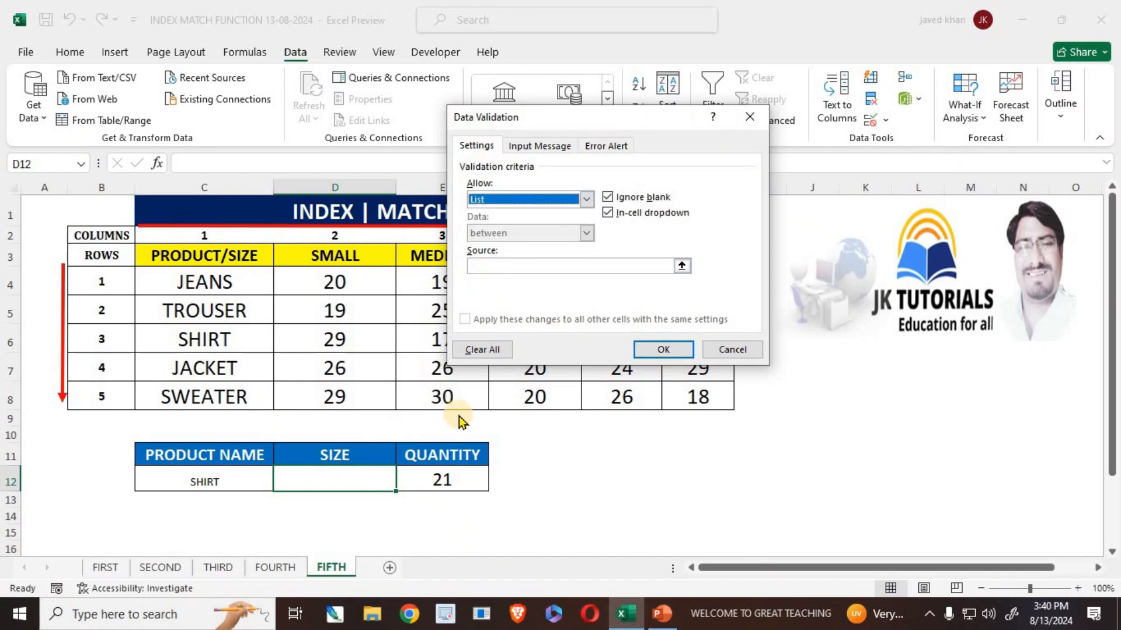
left_click(605, 265)
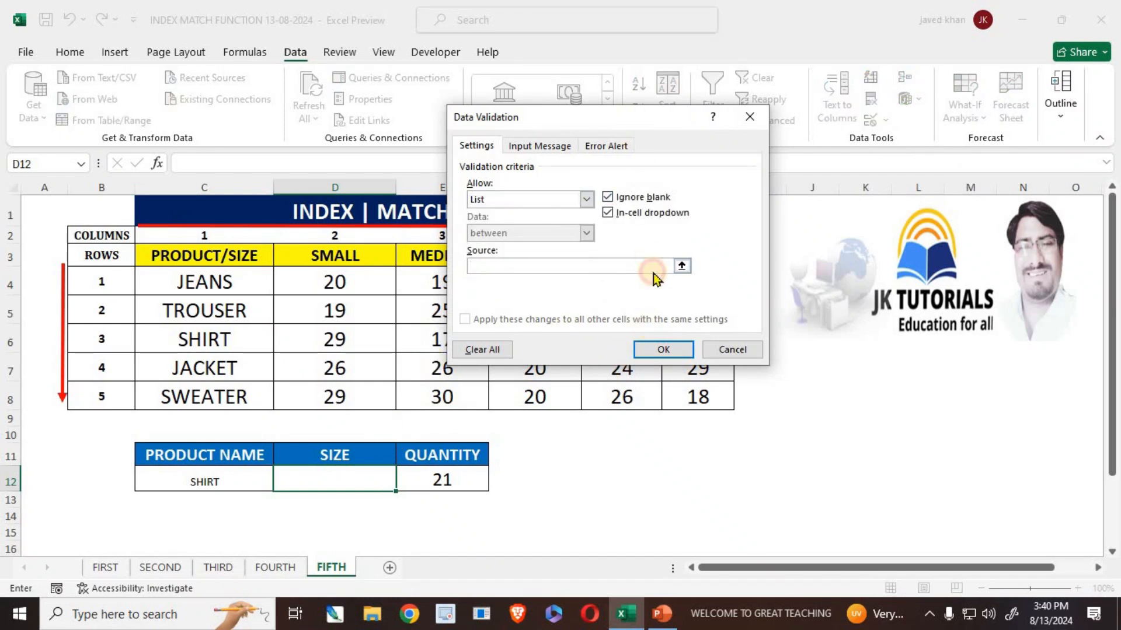
left_click_drag(358, 254, 665, 253)
key("Return")
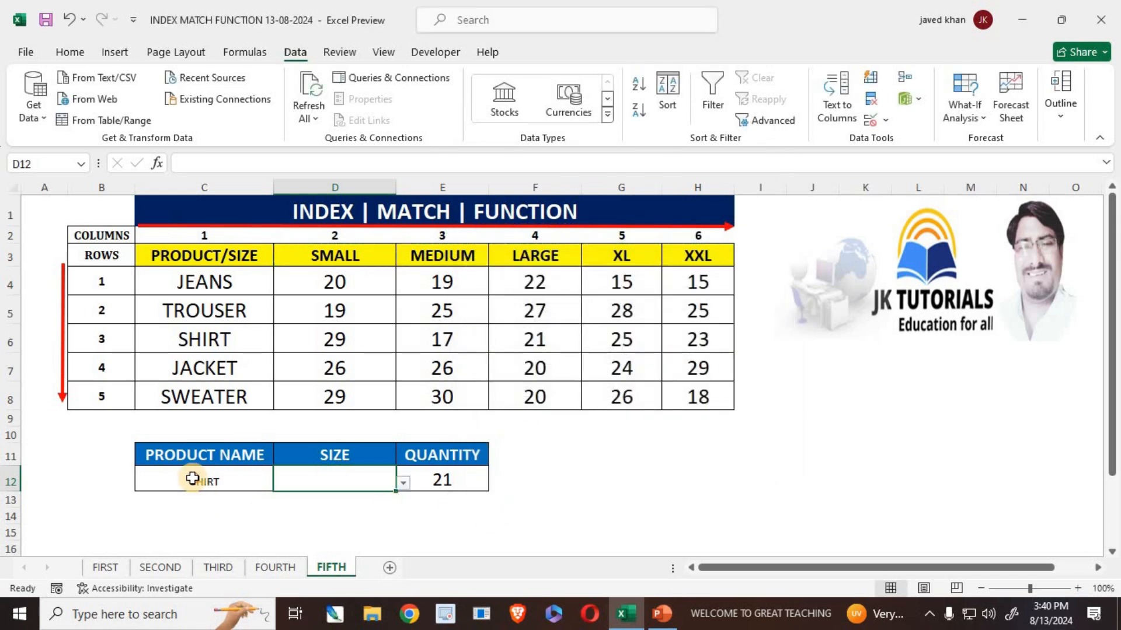
Step: Choose JACKET in the PRODUCT NAME drop-down and MEDIUM in the SIZE drop-down
left_click(192, 479)
left_click(279, 489)
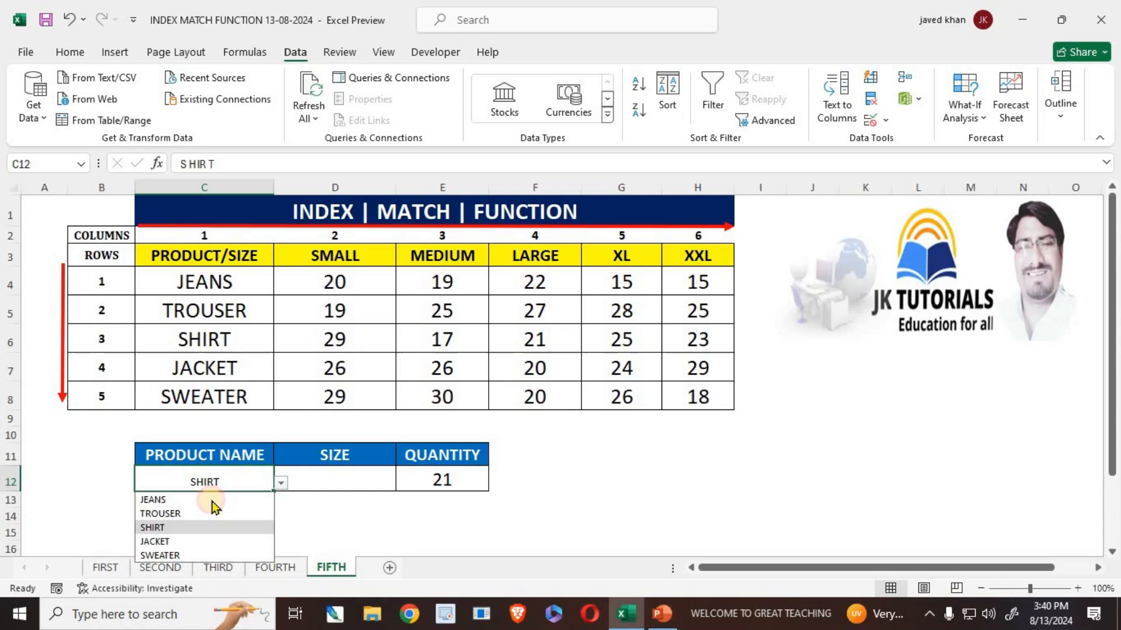
left_click(157, 540)
left_click(365, 482)
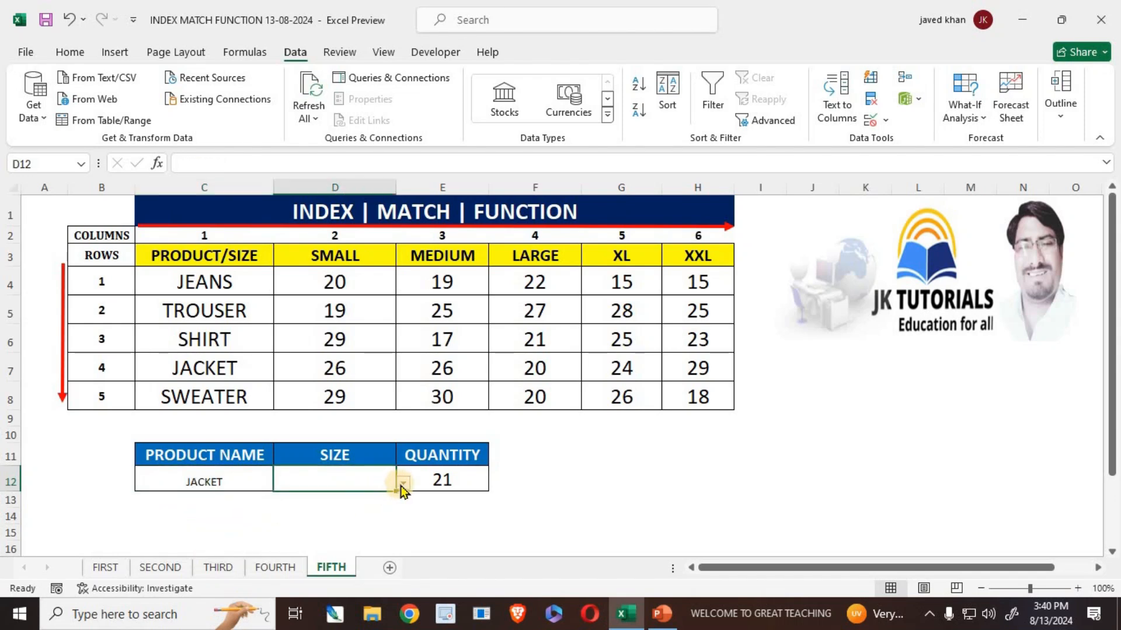
left_click(403, 485)
left_click(310, 512)
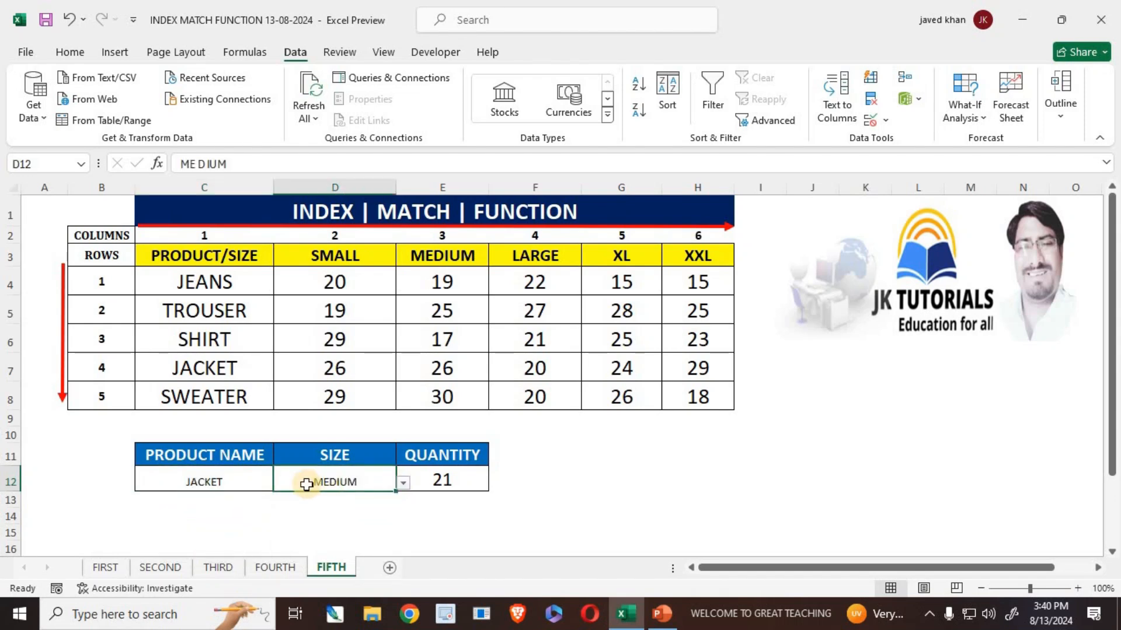
Step: Clear the old formula from the QUANTITY cell E12 and start an INDEX formula there with C4:H8 as the array
left_click(461, 484)
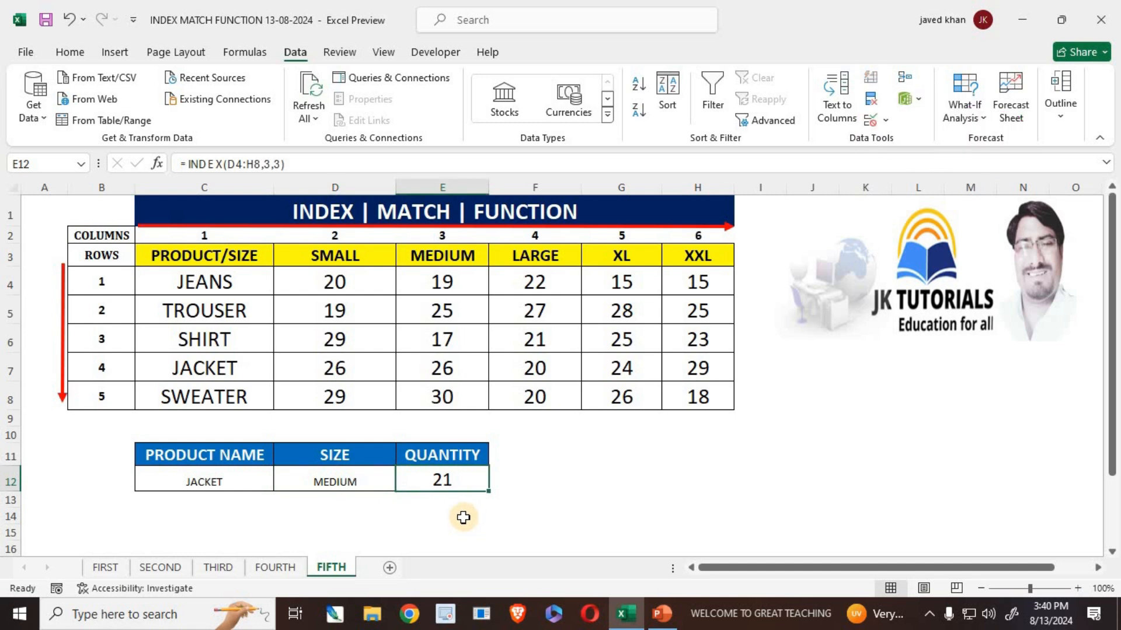
key("Delete")
left_click(530, 514)
left_click(439, 485)
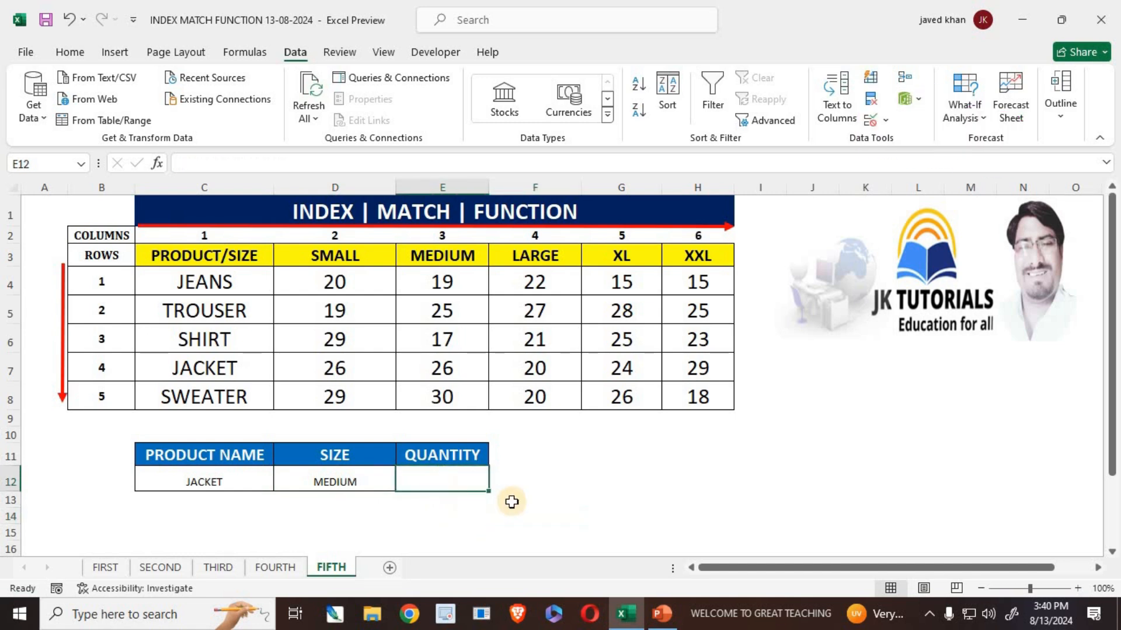
type("=")
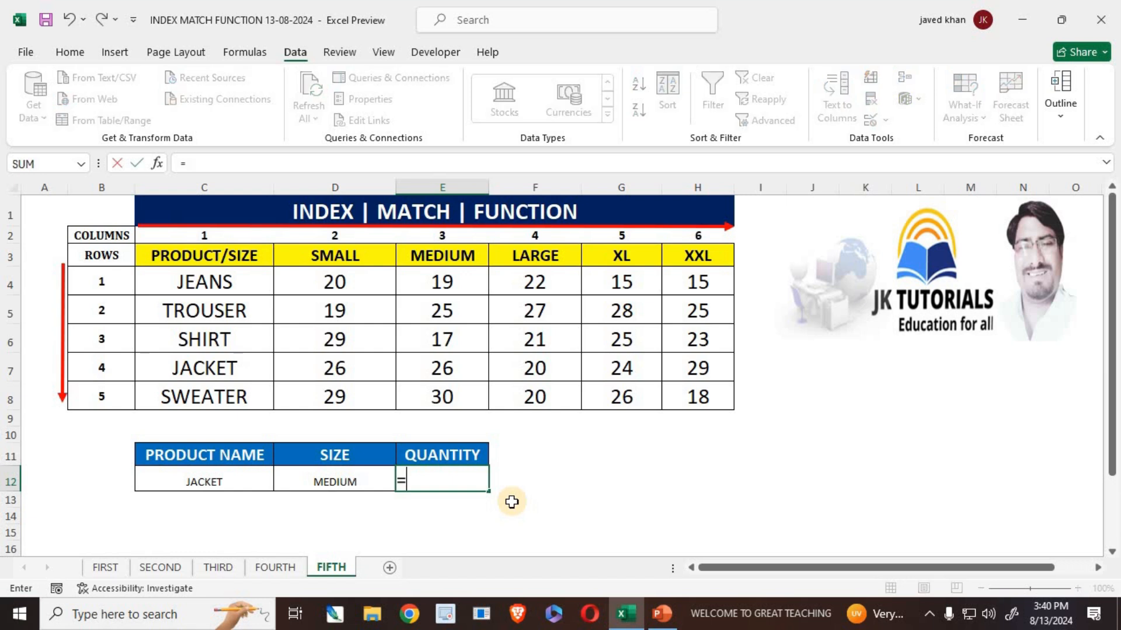
type("INDEX(")
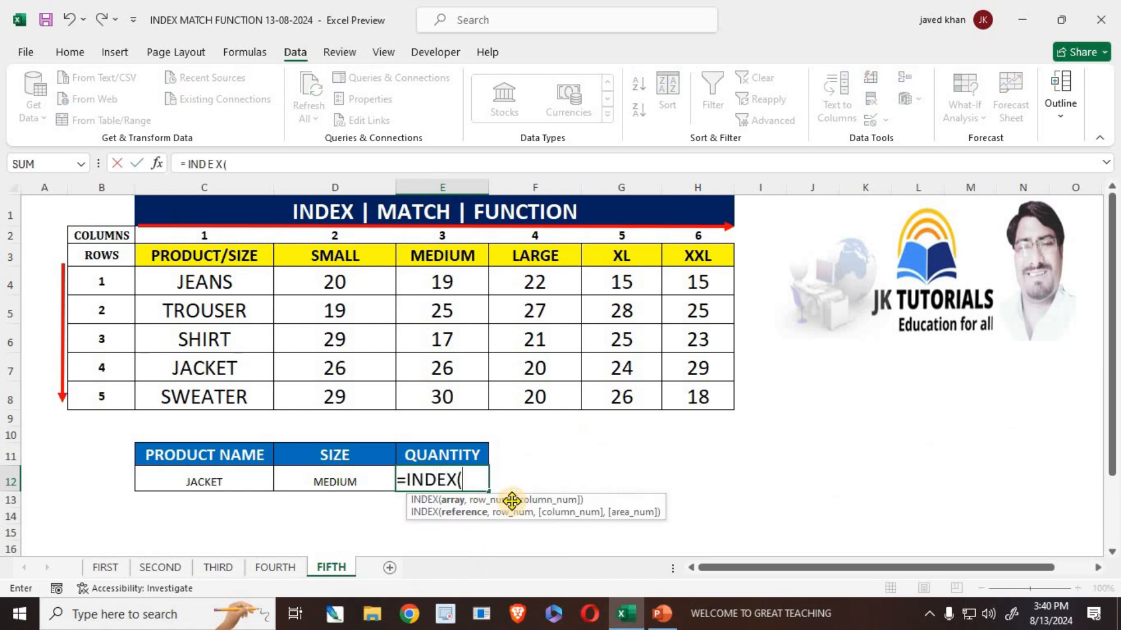
left_click_drag(215, 283, 670, 390)
type(",")
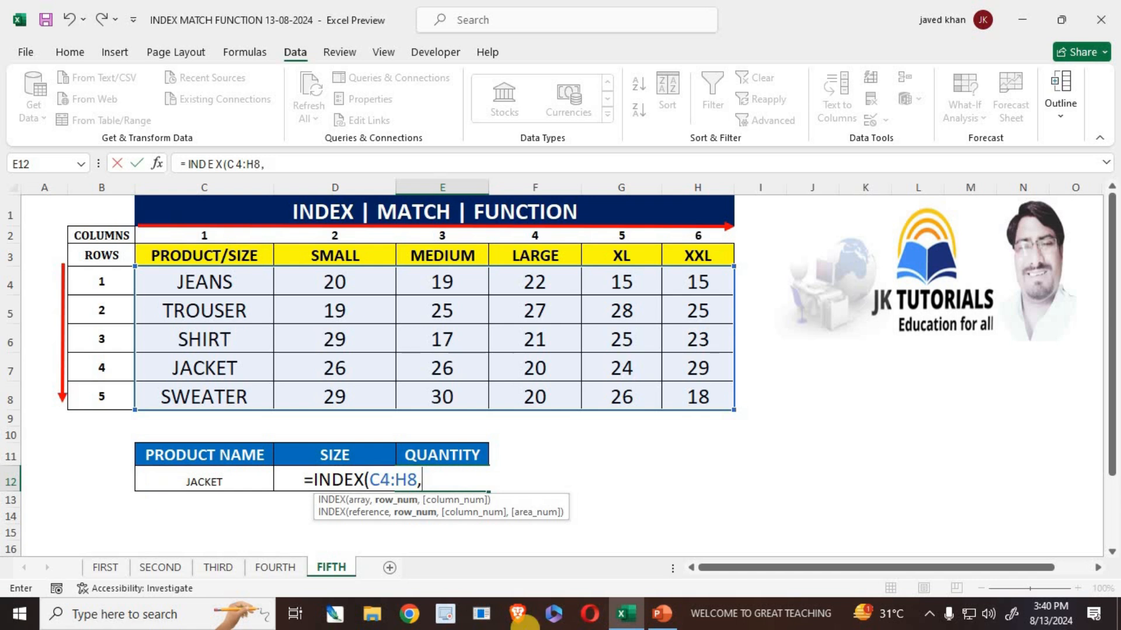
Step: Supply MATCH(C12,C4:C8,0) as the INDEX row number in the E12 formula
type("MA")
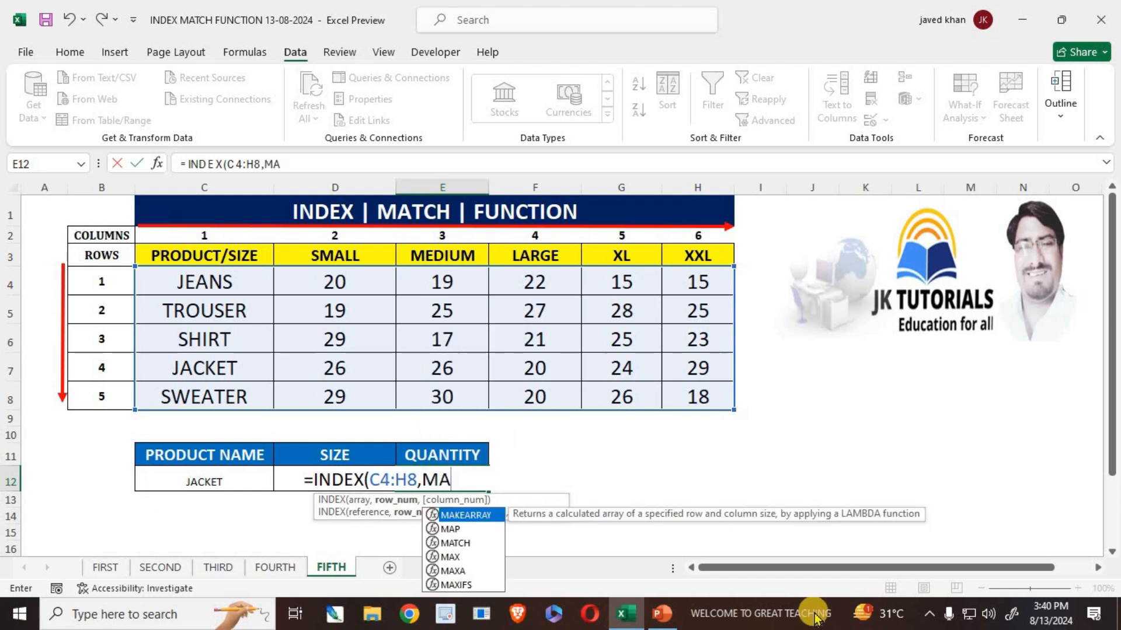
key("Down")
key("Down")
key("Tab")
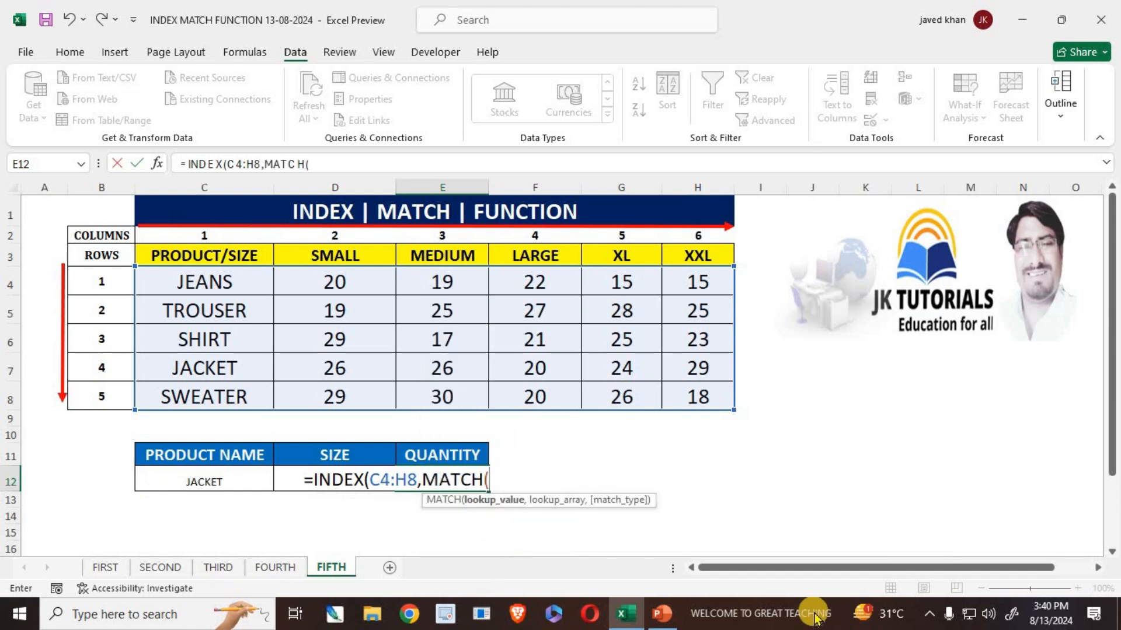
left_click(194, 483)
type(",")
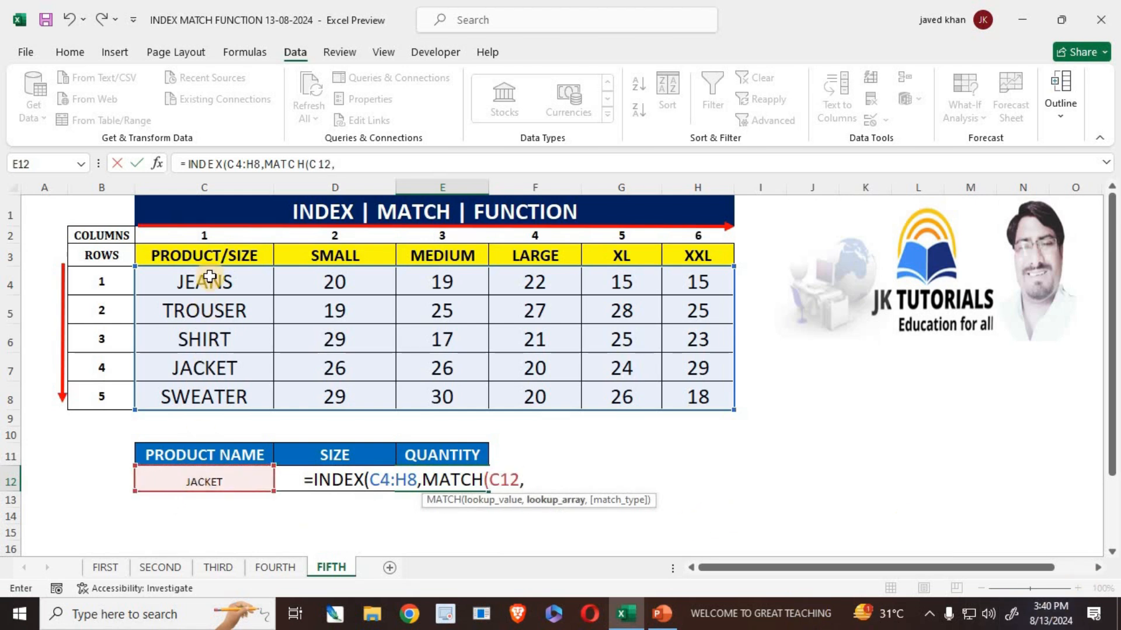
left_click_drag(206, 282, 200, 388)
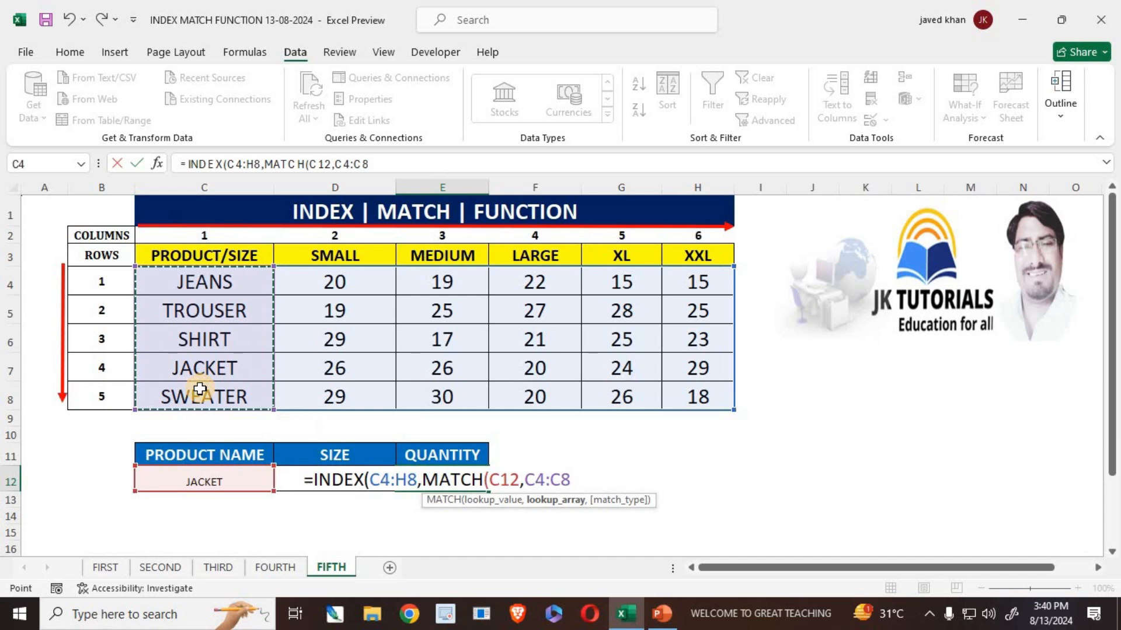
type(",")
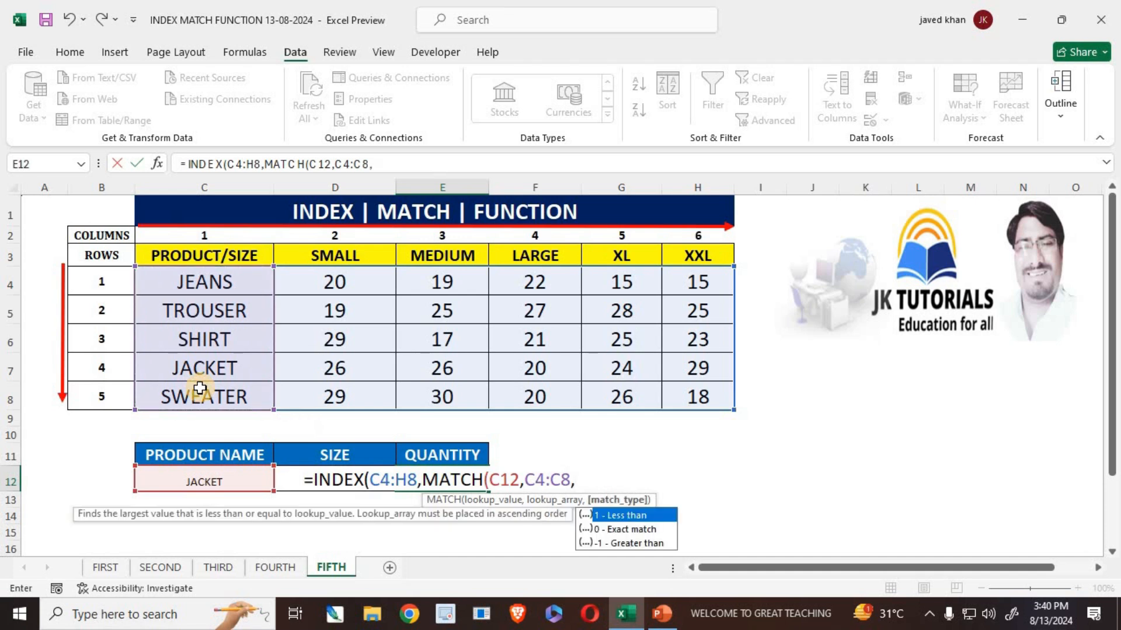
type("0)")
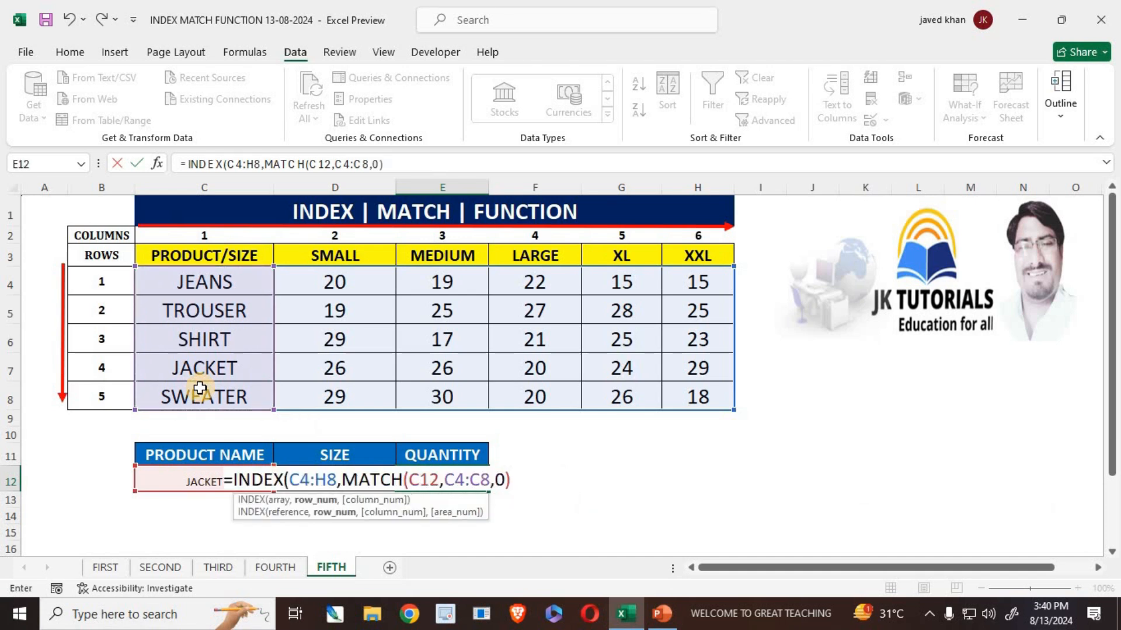
type(",")
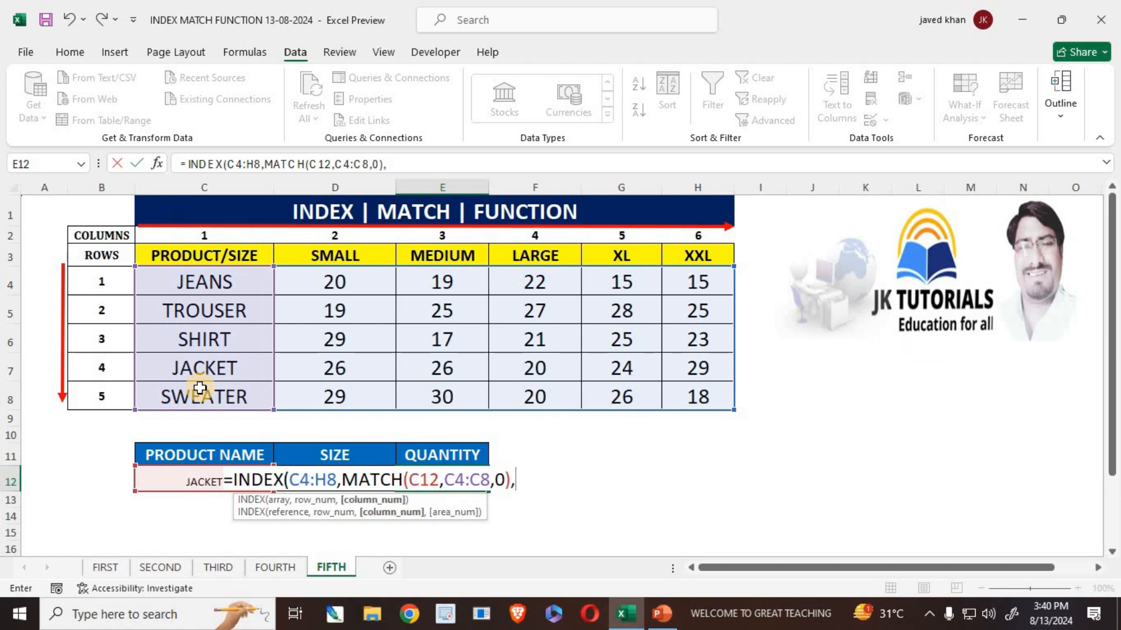
Step: Supply MATCH(D12,C3:H3,0) as the INDEX column number and enter the completed formula in E12
type("MA")
key("Down")
key("Down")
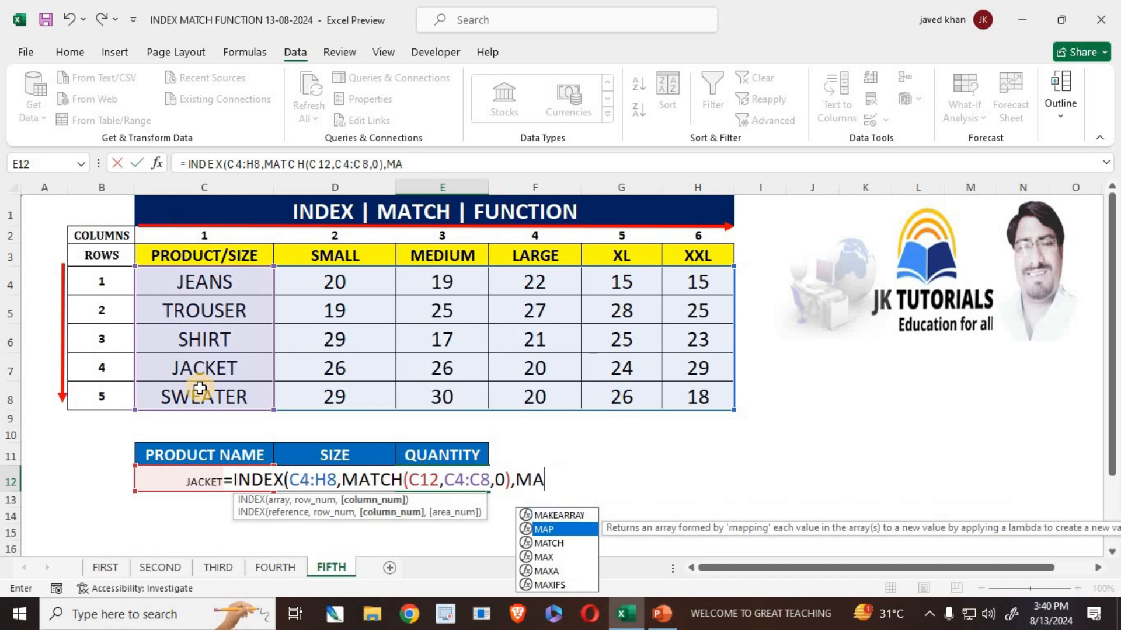
key("Tab")
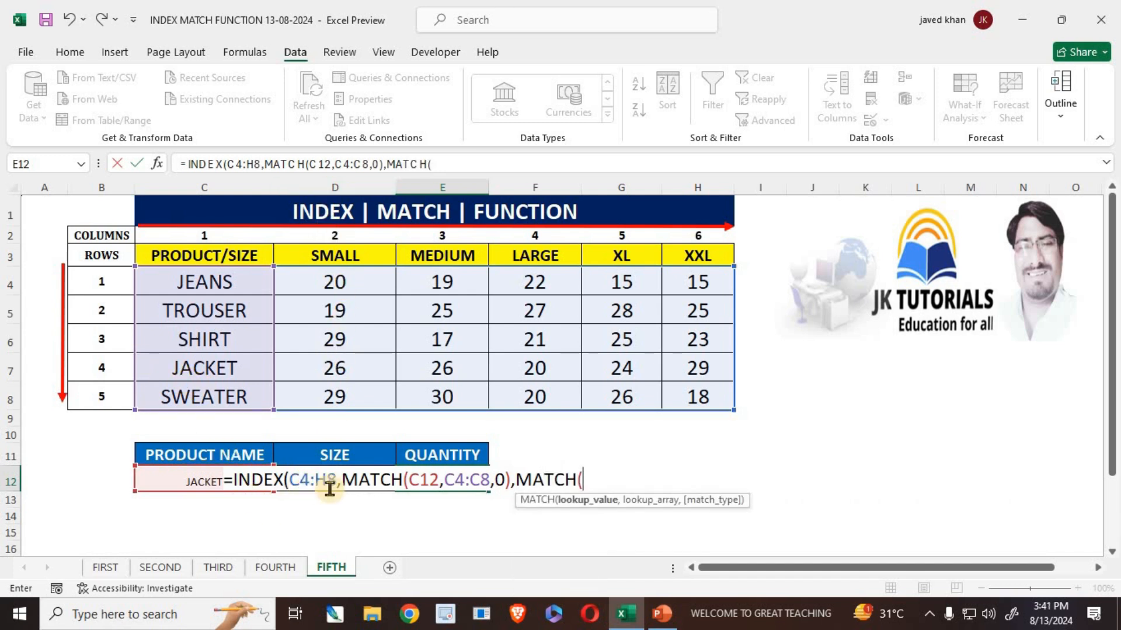
type("D12,")
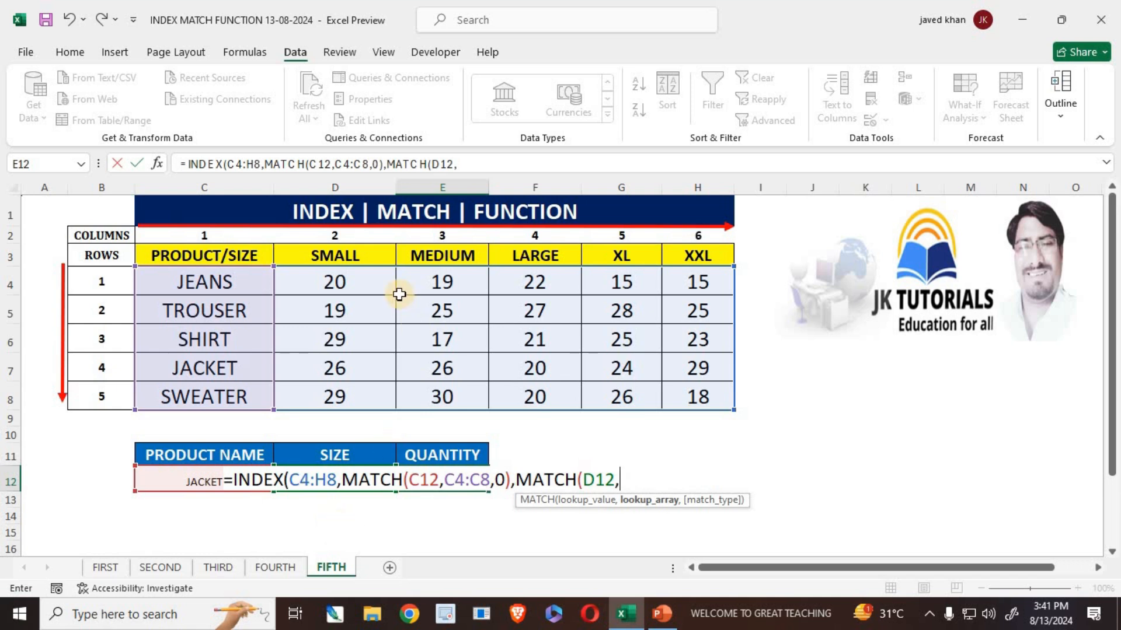
left_click_drag(207, 254, 679, 253)
type(",")
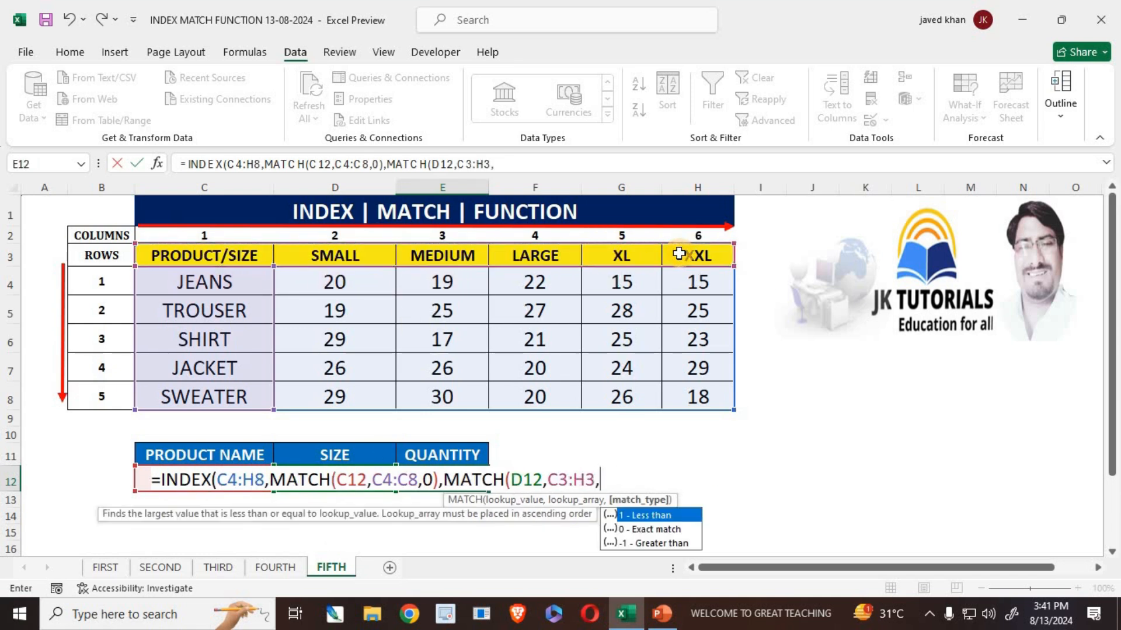
type("0)")
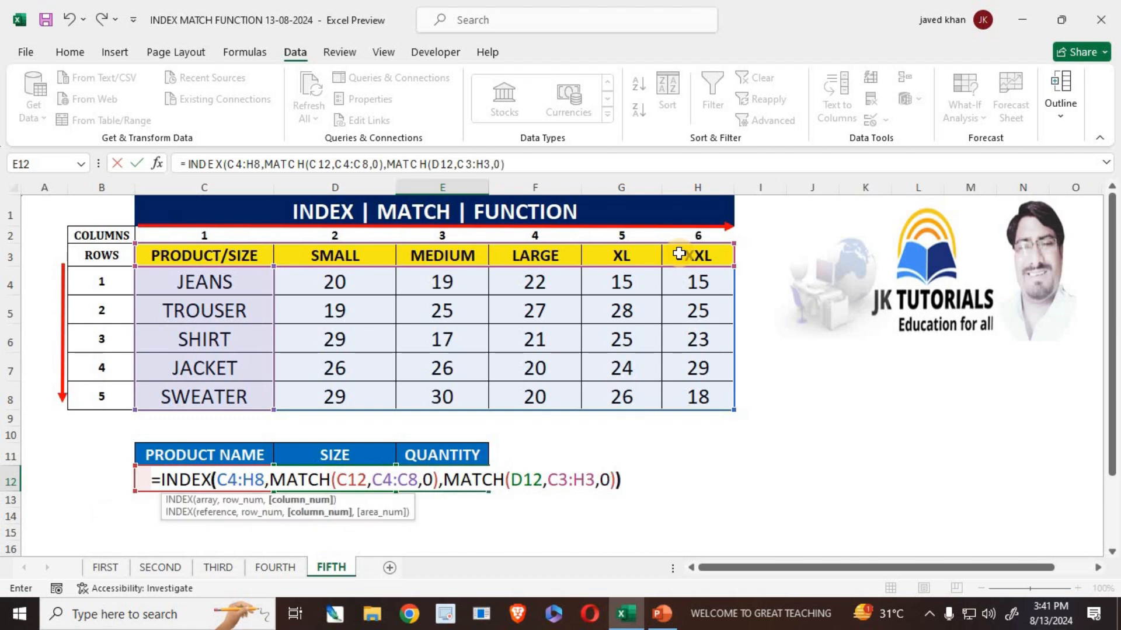
type(")")
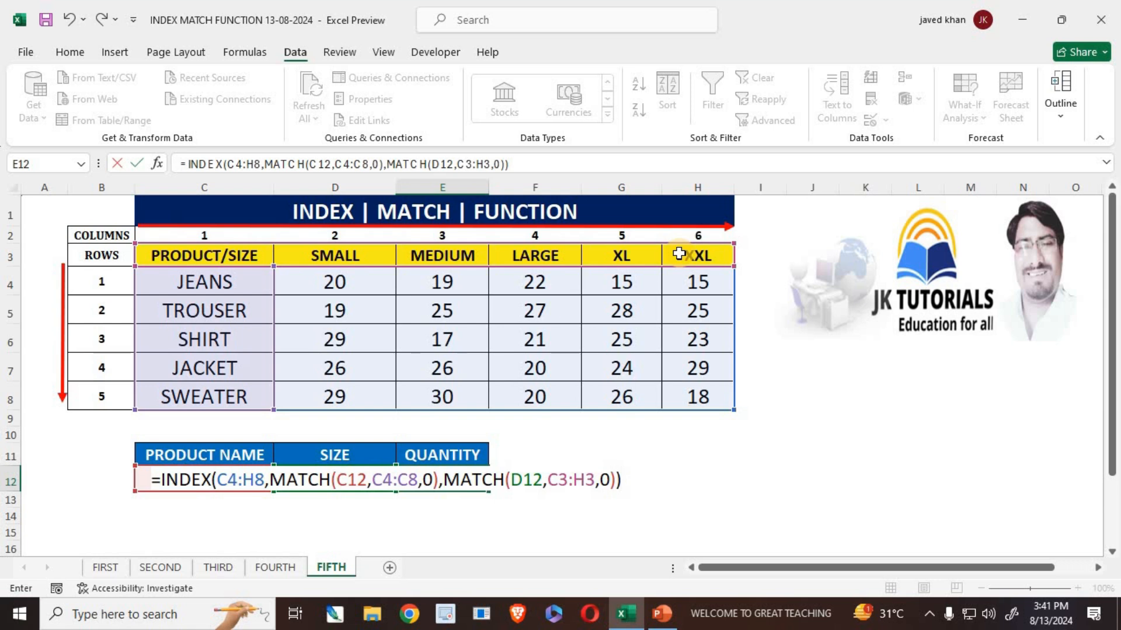
key("Return")
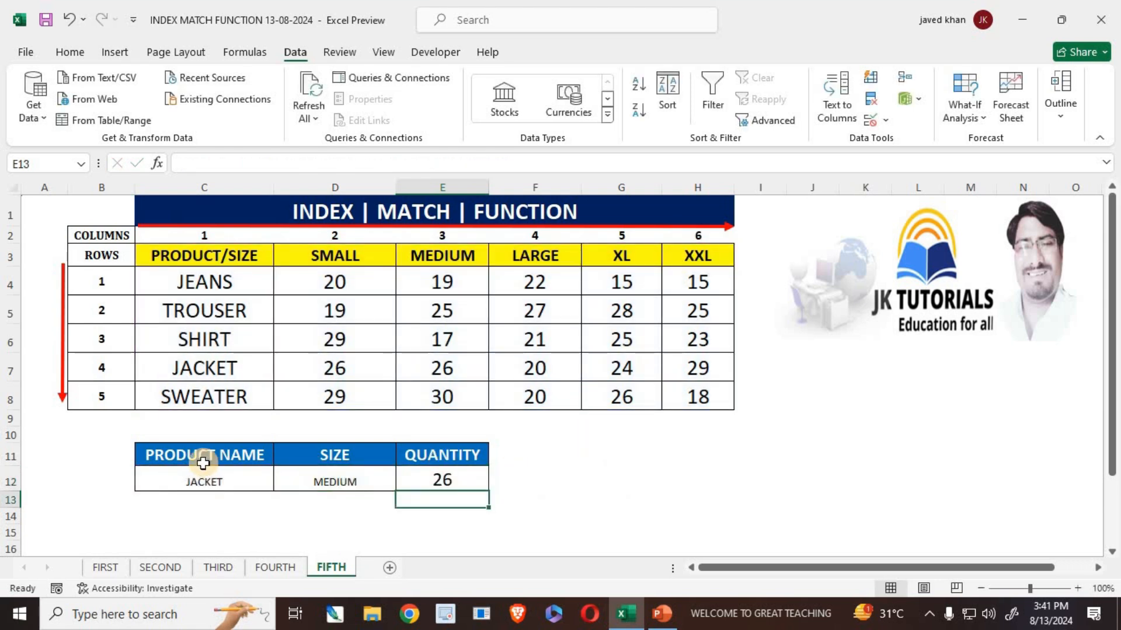
Step: Check the lookup against JACKET's MEDIUM cell in the source table, and test it with SIZE set to SMALL against JACKET's SMALL cell
left_click(442, 360)
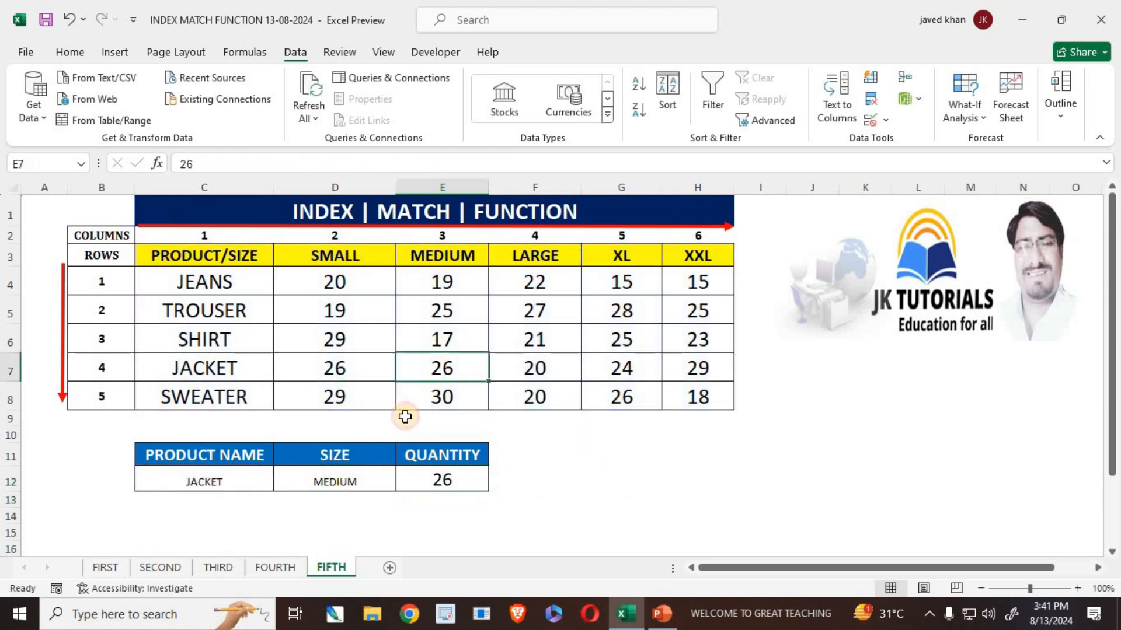
left_click_drag(116, 365, 476, 378)
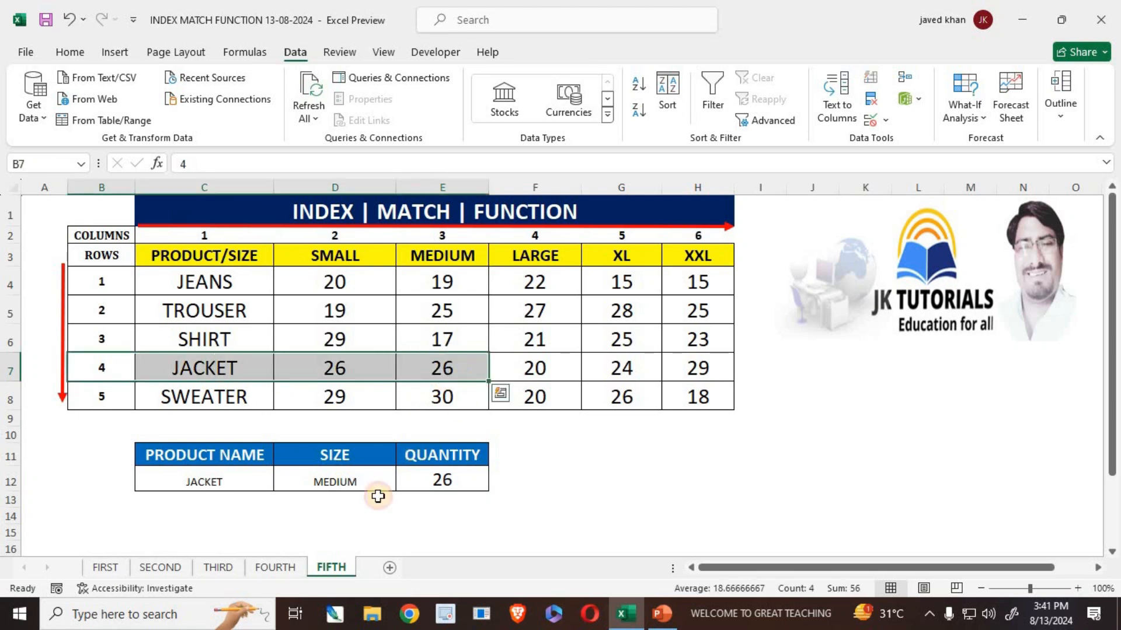
left_click(351, 482)
left_click(403, 483)
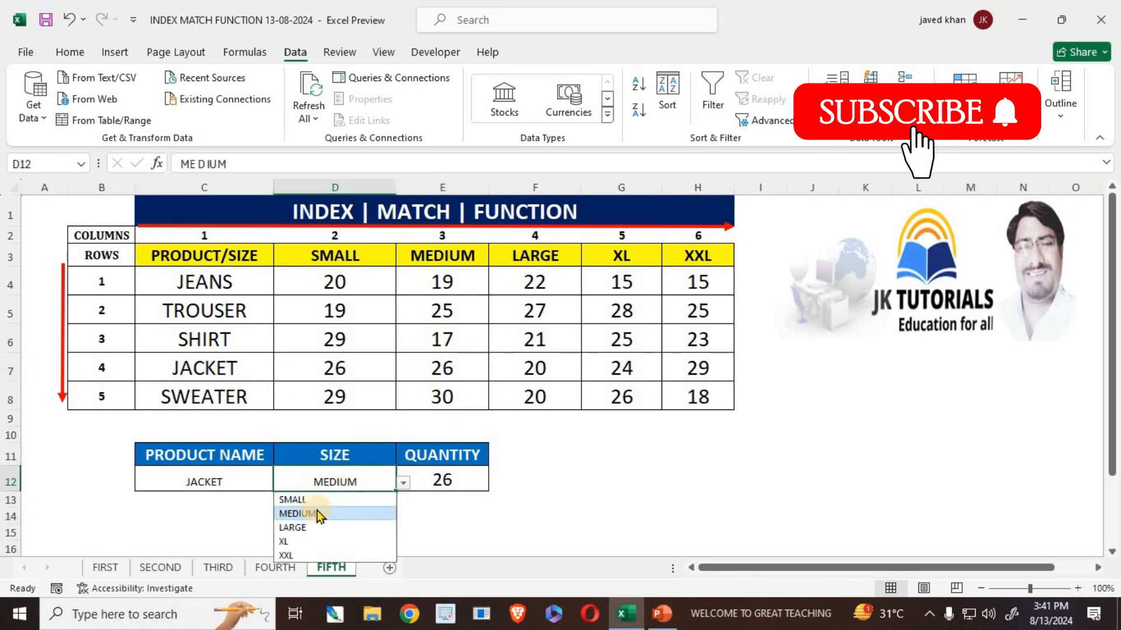
left_click(300, 500)
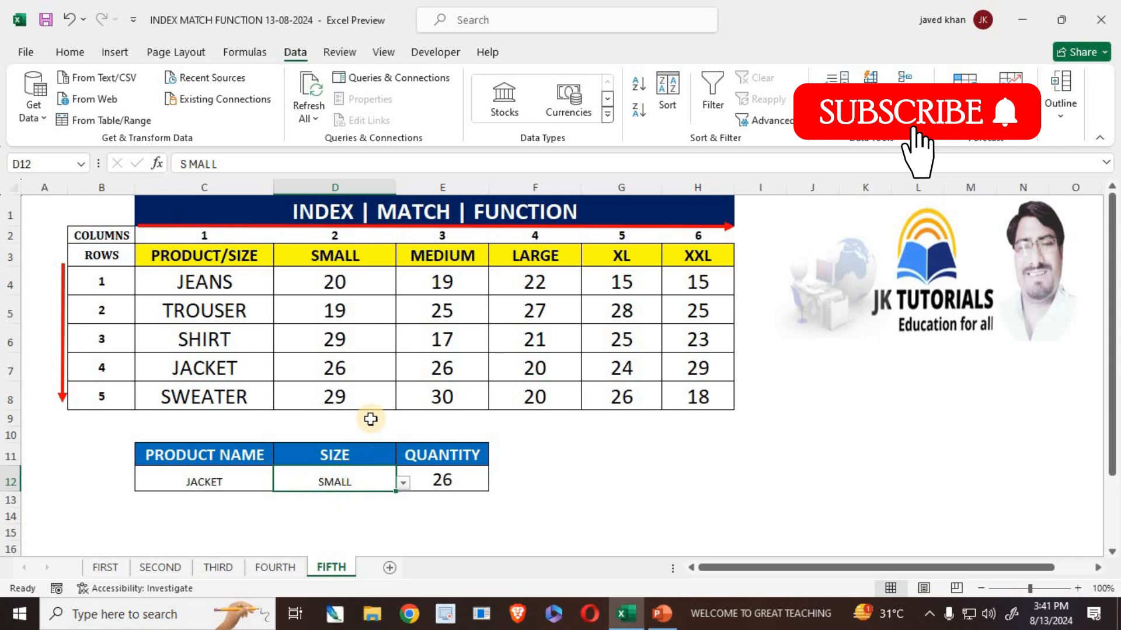
left_click(334, 369)
Step: Choose JEANS as the PRODUCT NAME in C12 and compare the lookup with the JEANS SMALL cell in the source table
left_click(266, 487)
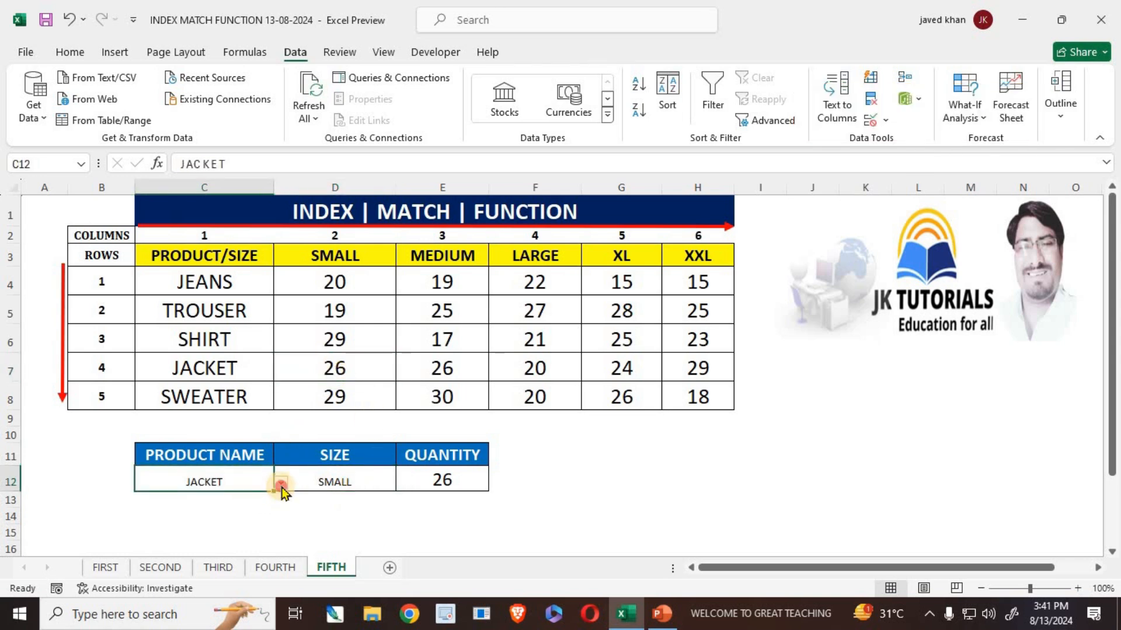
left_click(281, 484)
left_click(191, 498)
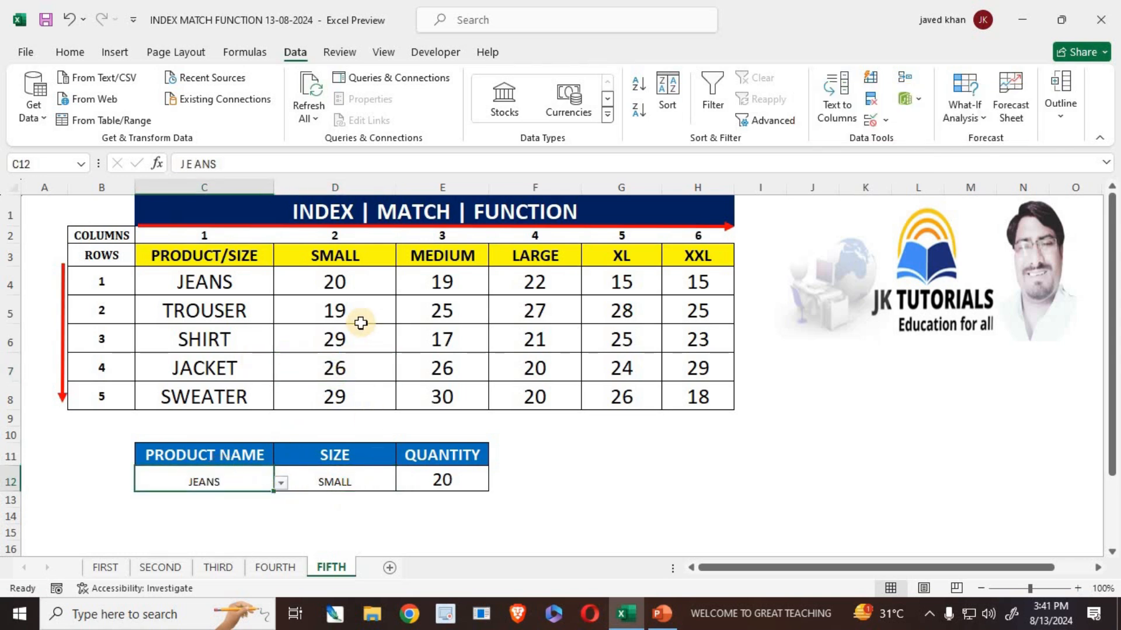
left_click(353, 286)
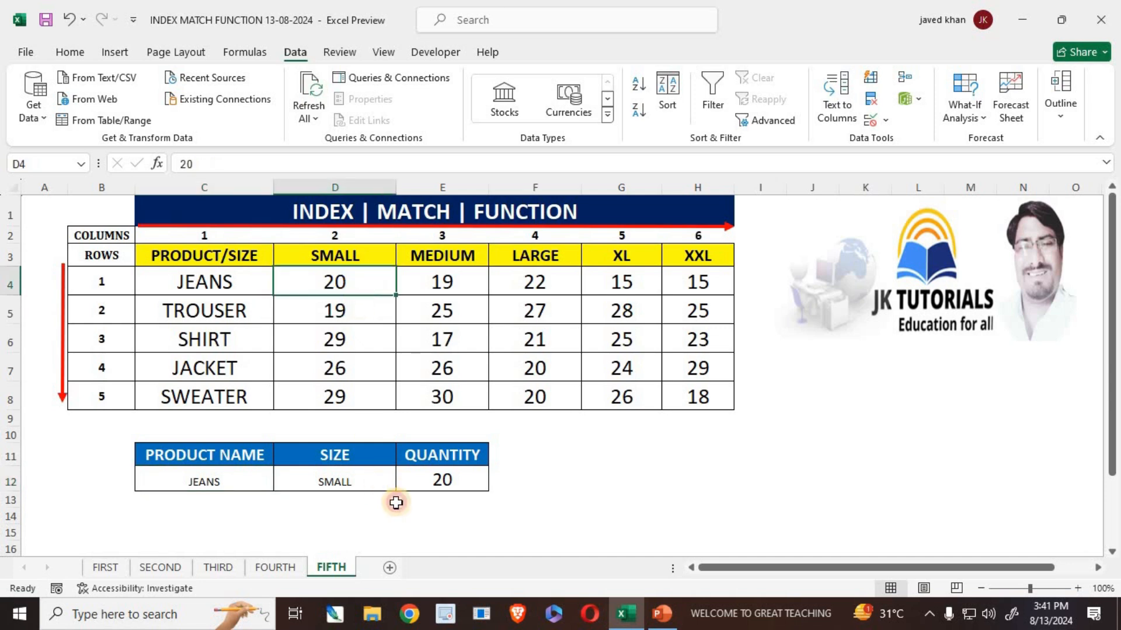
Step: Choose LARGE as the SIZE in D12 and compare the lookup with the JEANS LARGE cell in the source table
left_click(380, 489)
left_click(403, 484)
left_click(304, 526)
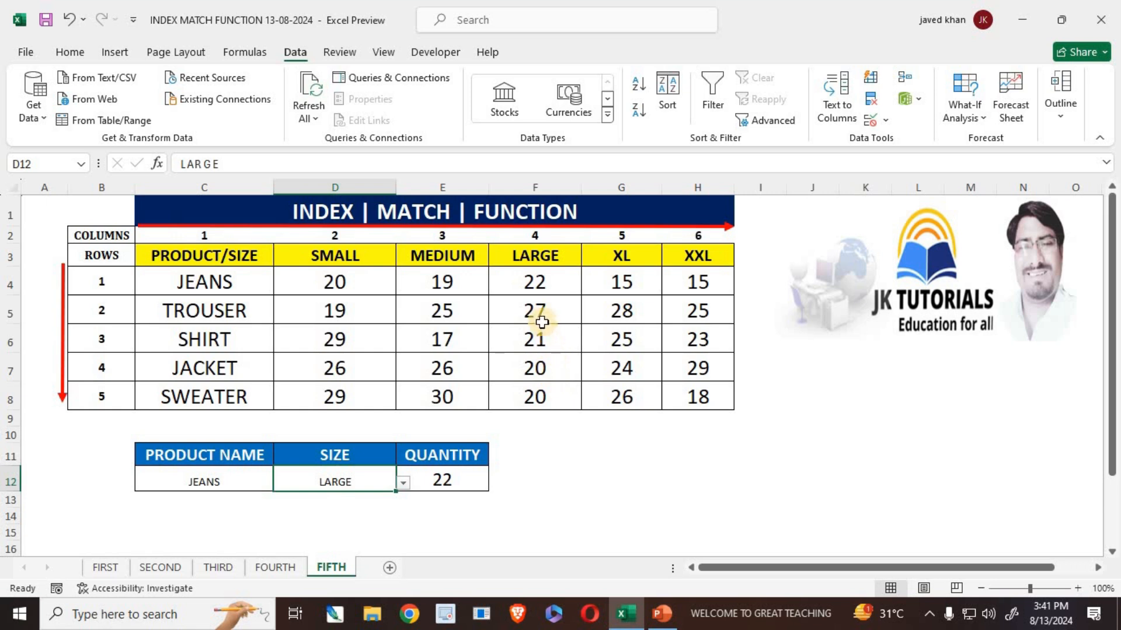
left_click(541, 287)
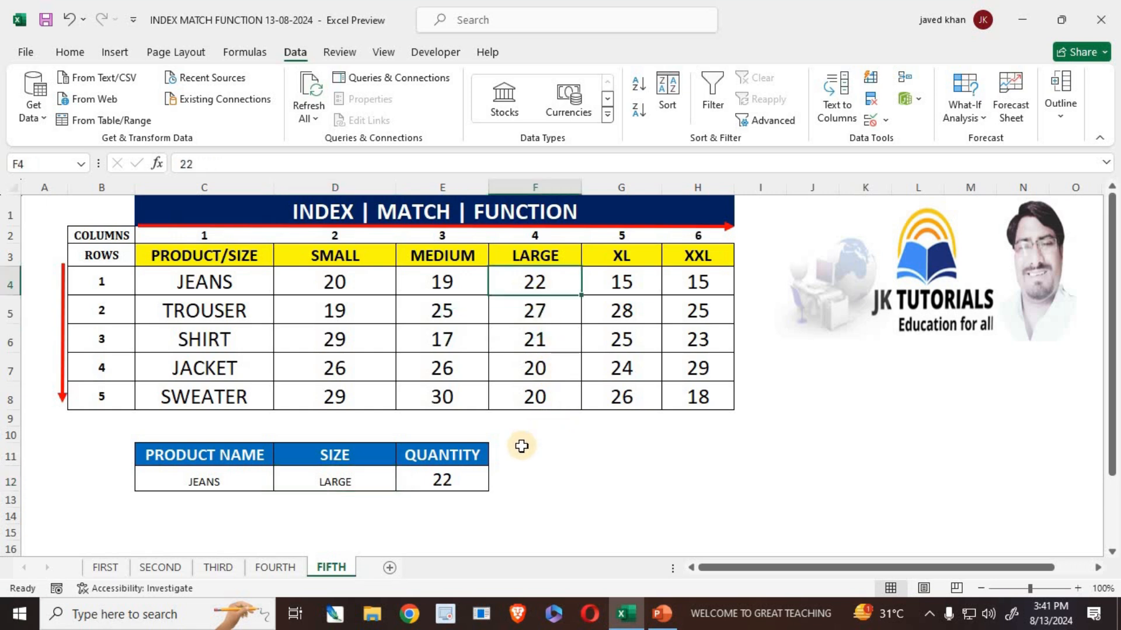